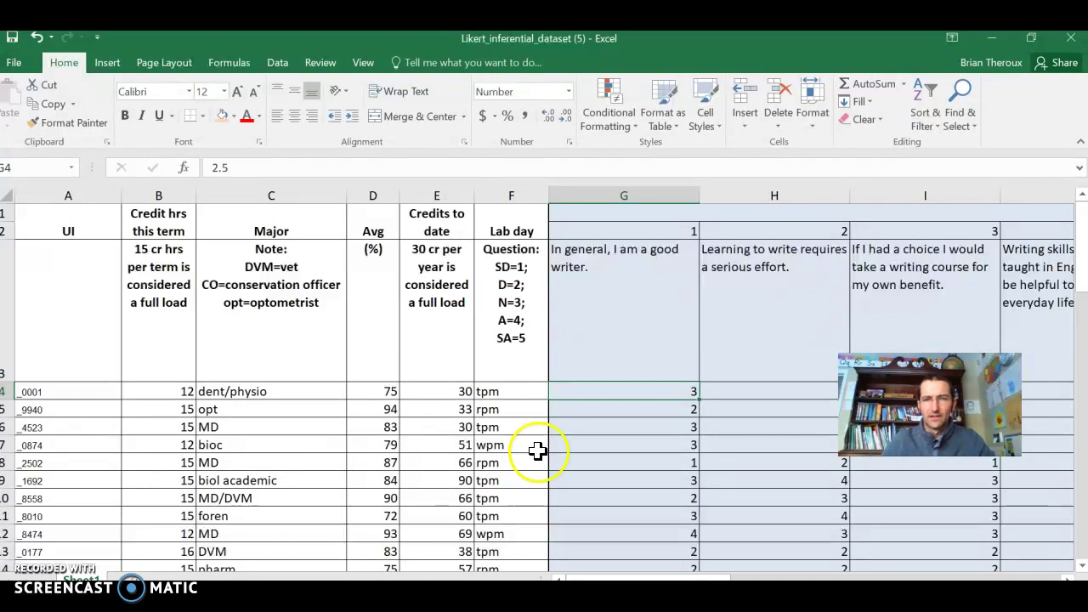
# - Inspect the half-point decimal responses in column G, cells G4 through G7
pyautogui.click(613, 412)
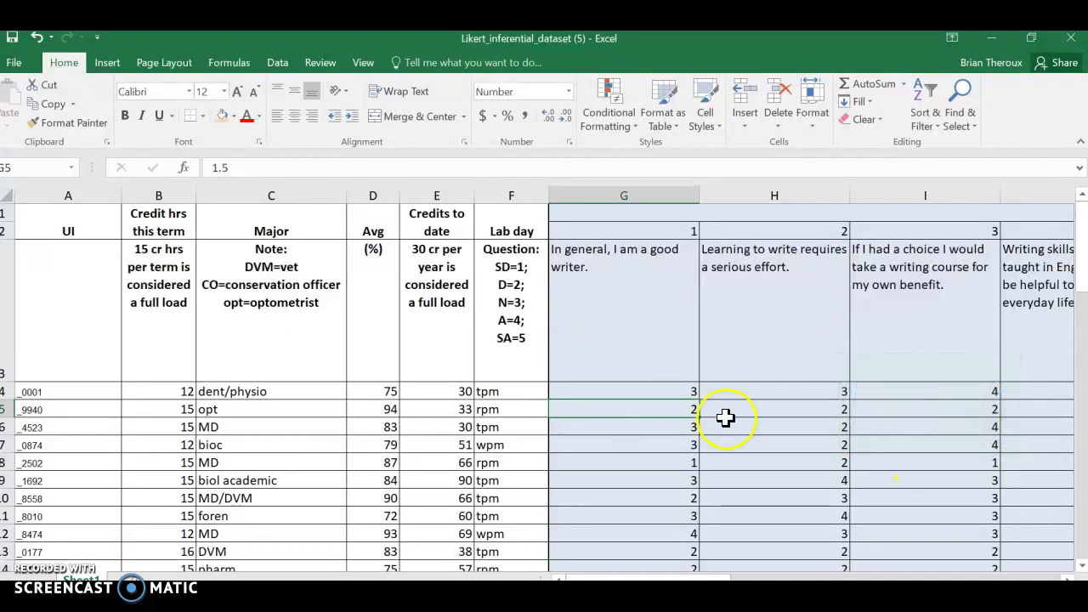
pyautogui.click(666, 388)
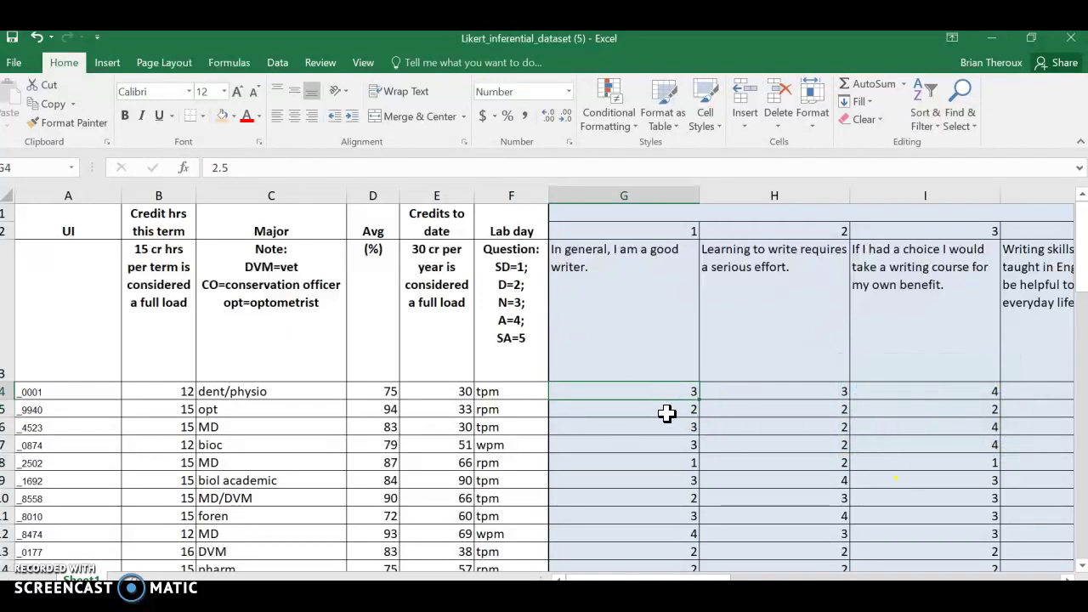
pyautogui.click(668, 415)
pyautogui.click(669, 425)
pyautogui.click(667, 447)
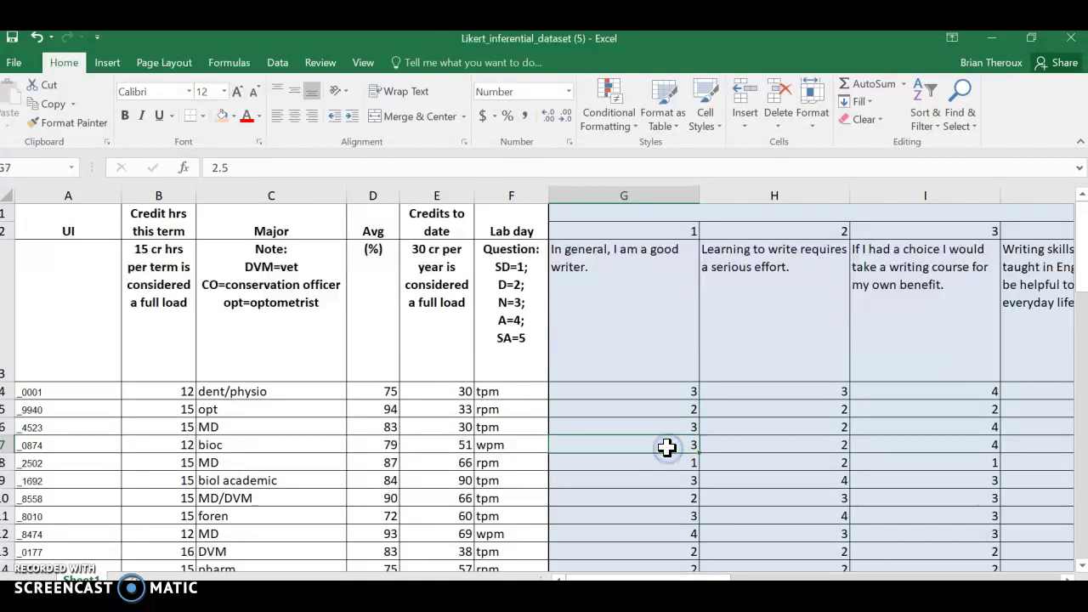
pyautogui.click(656, 398)
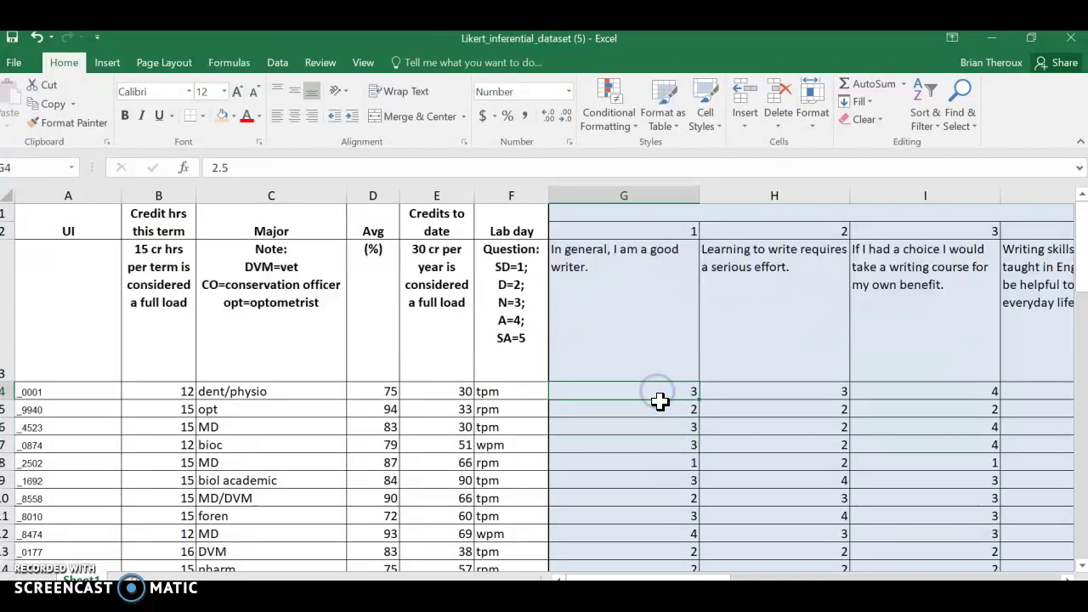
pyautogui.click(664, 407)
pyautogui.click(662, 426)
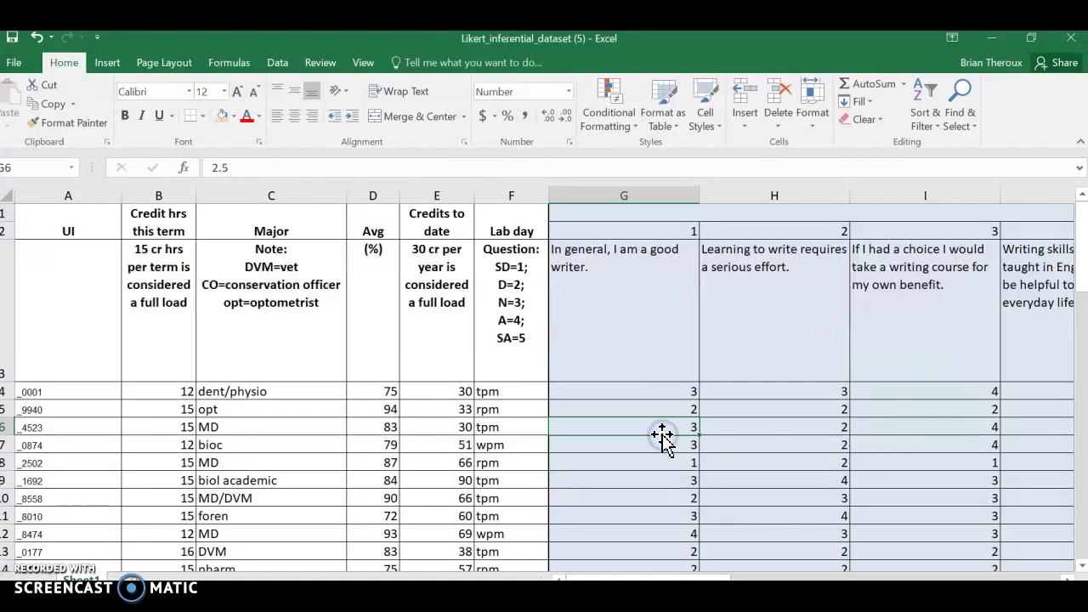
pyautogui.click(652, 389)
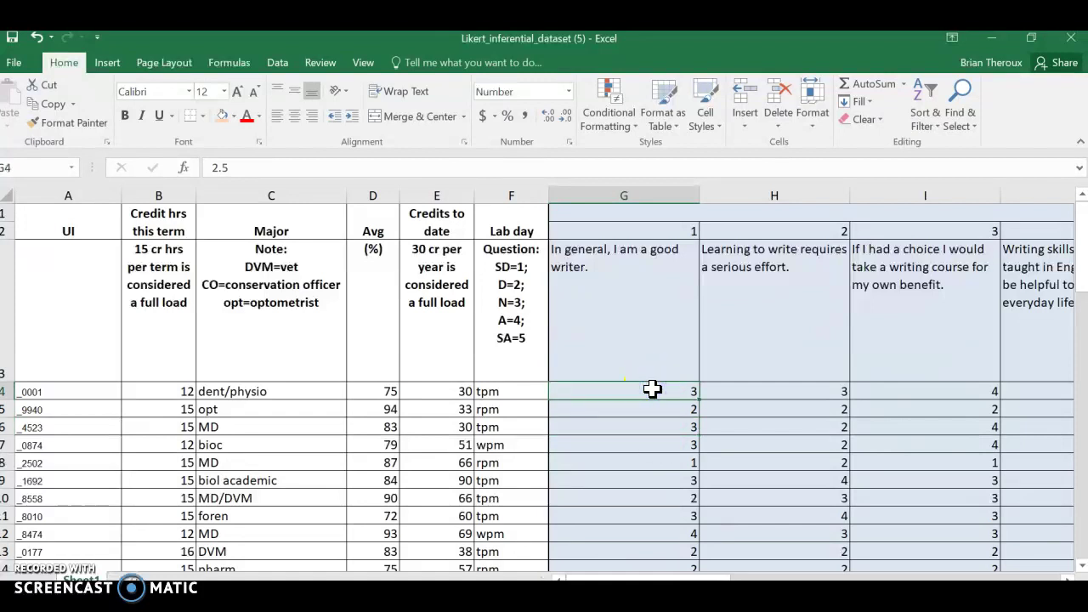
# - Replace every 0.5 response in the sheet with 1
pyautogui.hotkey('ctrl', 'f')
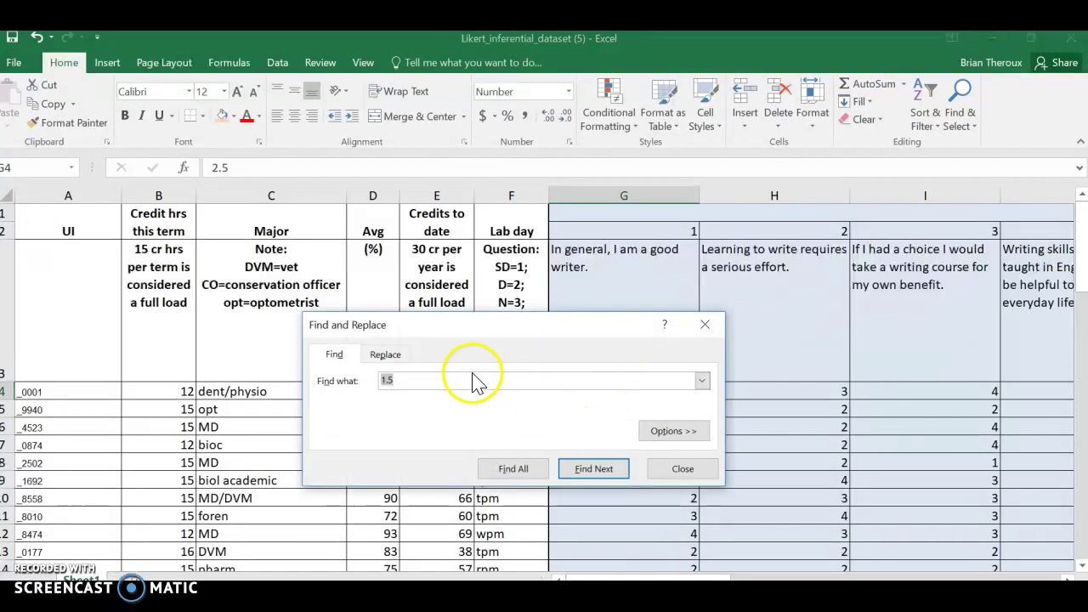
pyautogui.click(386, 354)
pyautogui.click(413, 379)
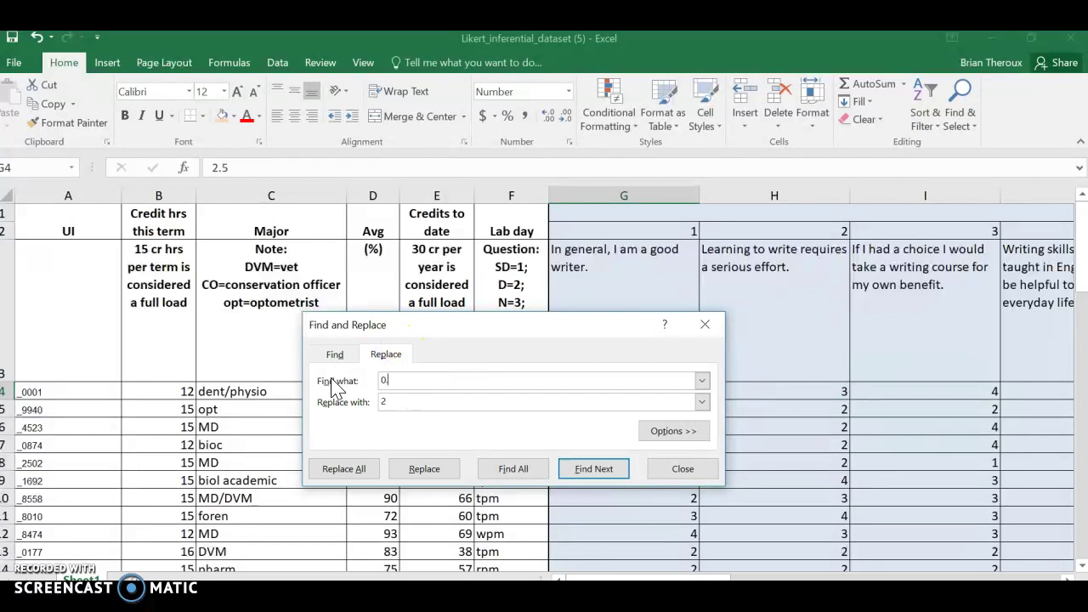
pyautogui.click(361, 404)
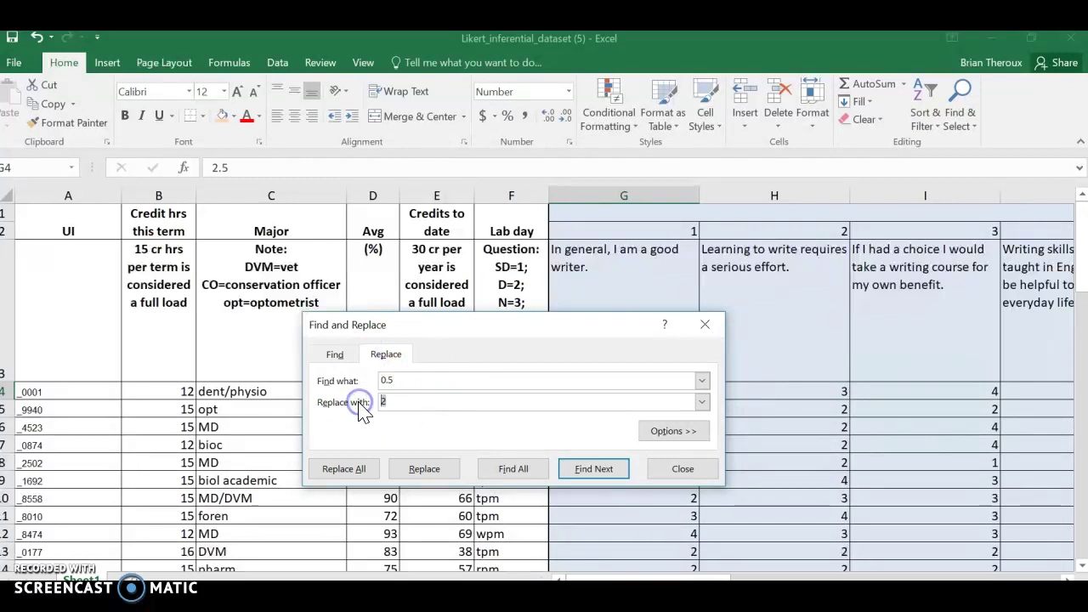
pyautogui.click(351, 470)
pyautogui.click(551, 375)
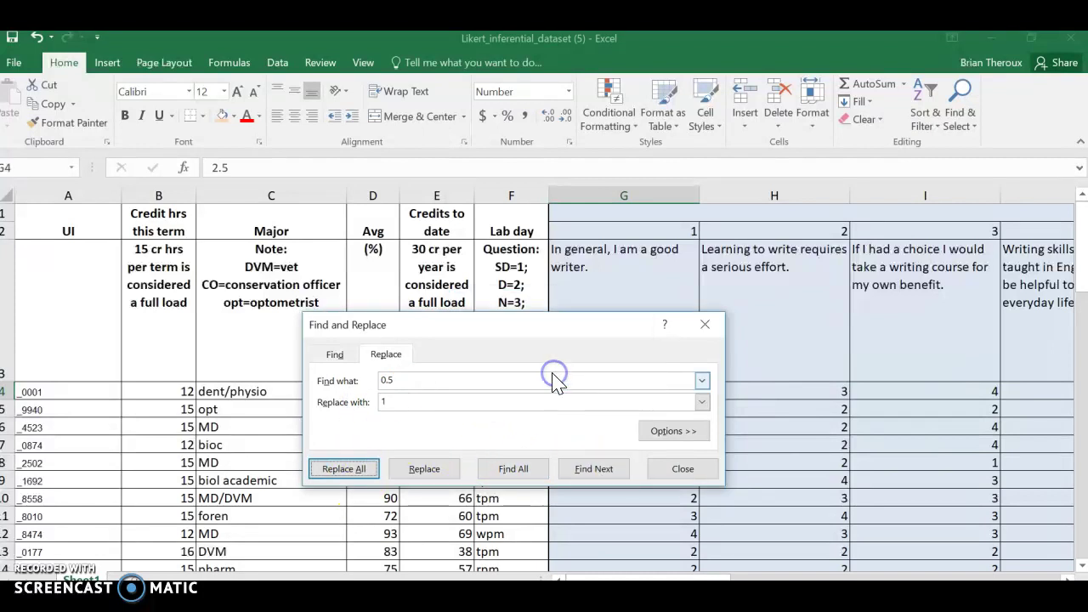
# - Replace every 1.5 response with 2 (72 replacements), then close Find and Replace
pyautogui.click(354, 384)
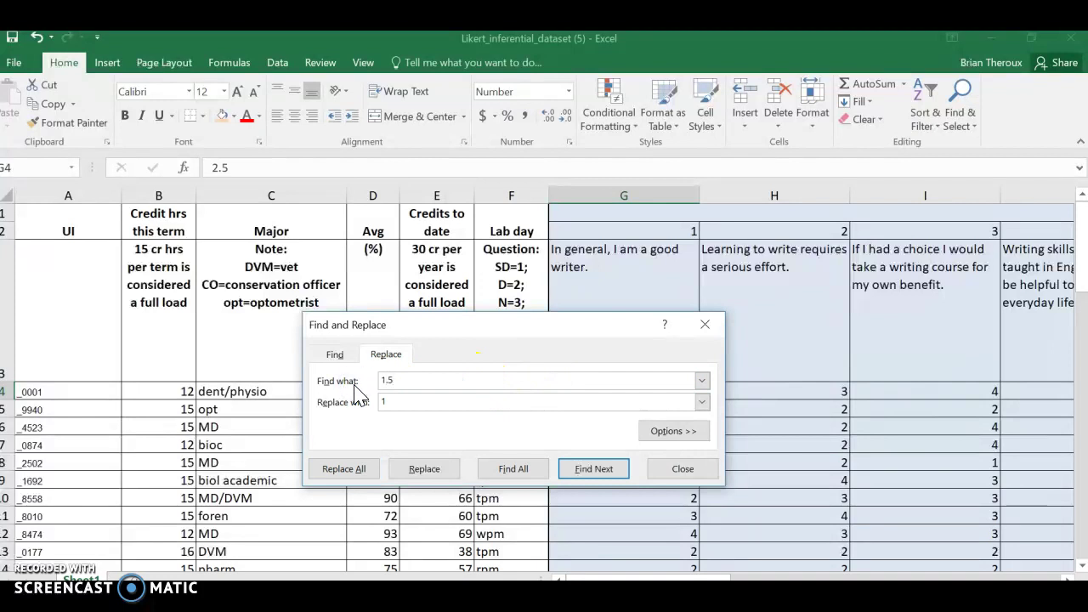
pyautogui.click(387, 402)
pyautogui.click(367, 402)
pyautogui.write('2')
pyautogui.click(377, 459)
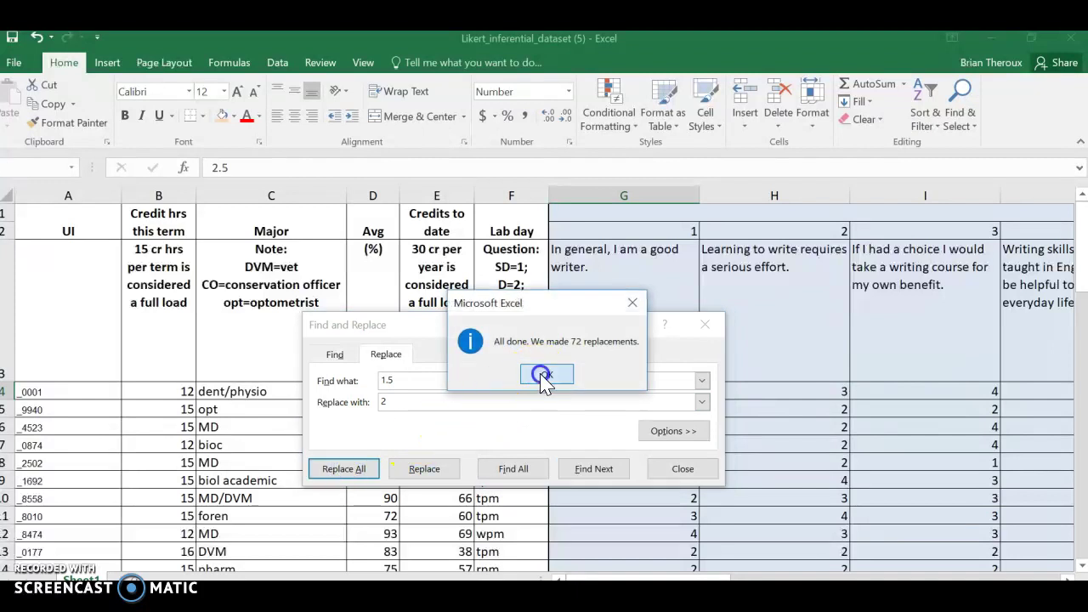
pyautogui.click(543, 377)
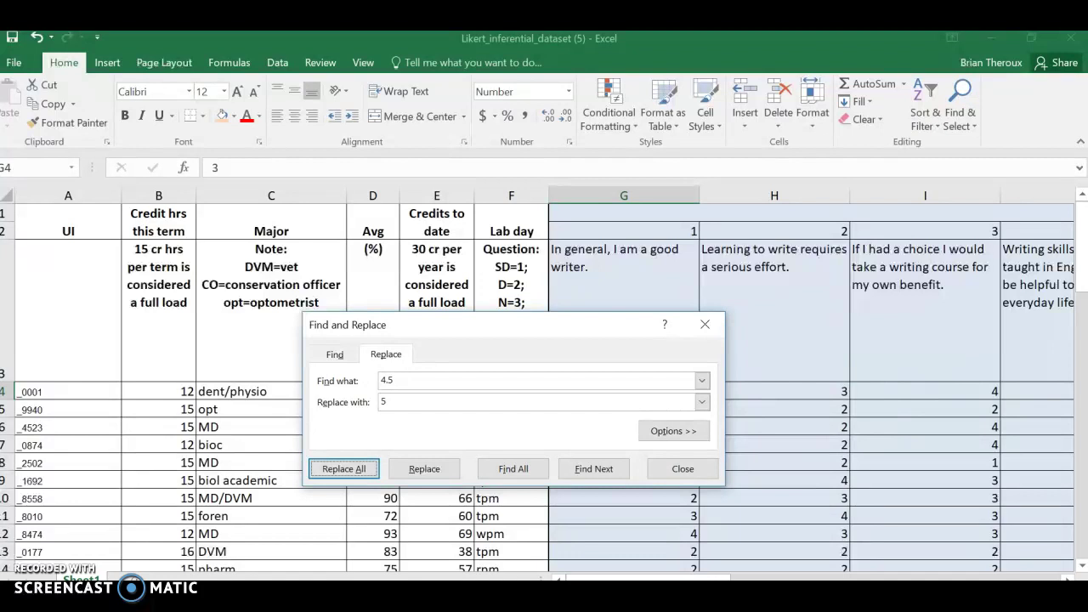
pyautogui.click(680, 469)
pyautogui.press('Return')
pyautogui.press('Return')
pyautogui.press('Return')
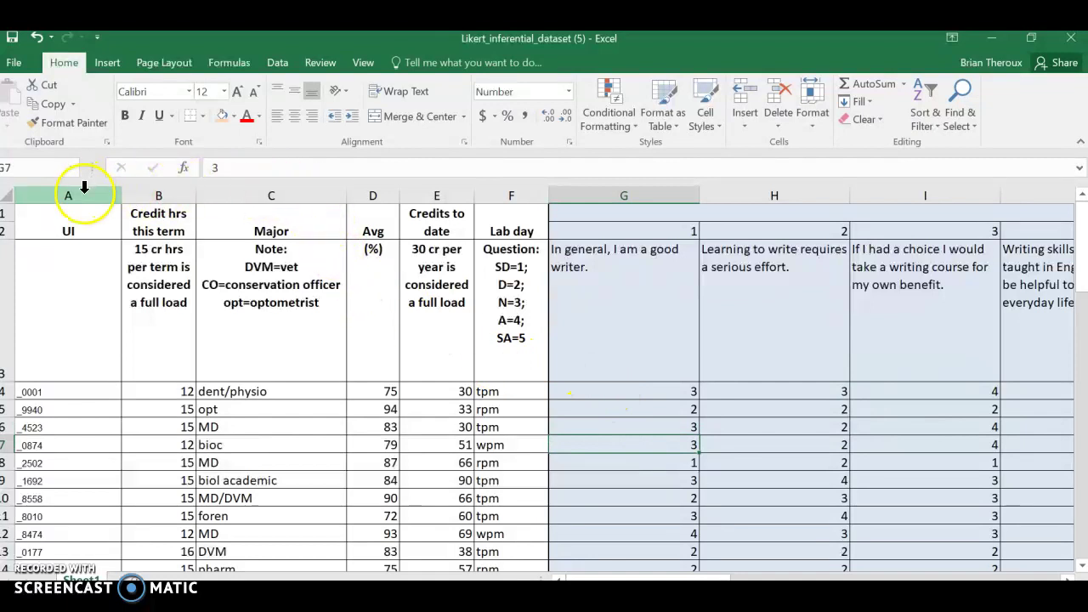
# - Delete columns A:C, then delete the Credits to date column
pyautogui.moveTo(85, 187); pyautogui.dragTo(266, 197)
pyautogui.rightClick(266, 198)
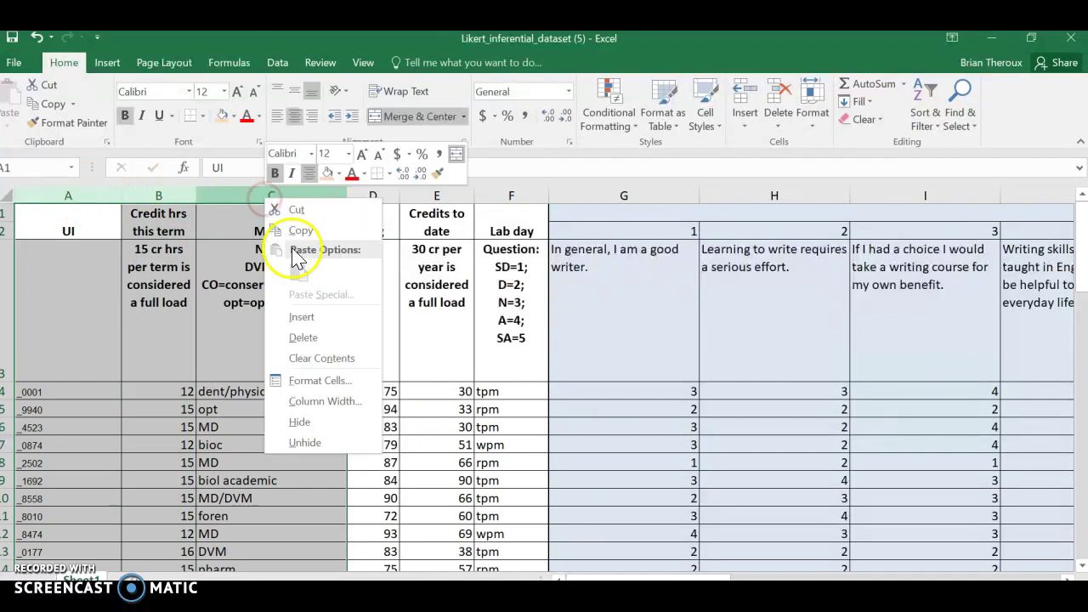
pyautogui.click(315, 340)
pyautogui.click(245, 275)
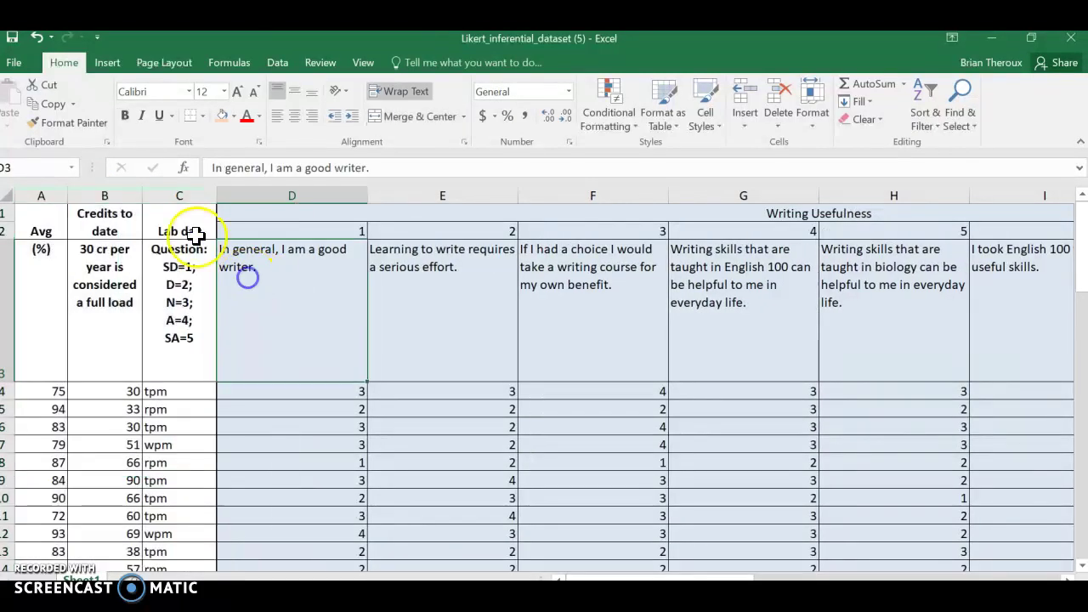
pyautogui.click(126, 193)
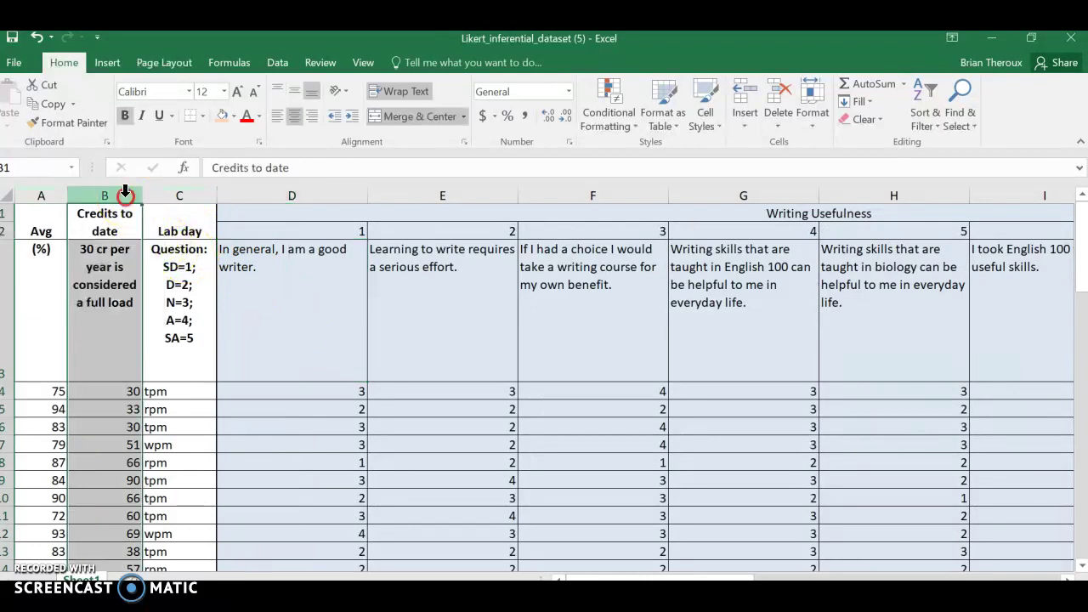
pyautogui.rightClick(125, 196)
pyautogui.click(165, 336)
# - Insert a blank column A in front of the Avg column
pyautogui.click(39, 195)
pyautogui.rightClick(41, 198)
pyautogui.click(80, 315)
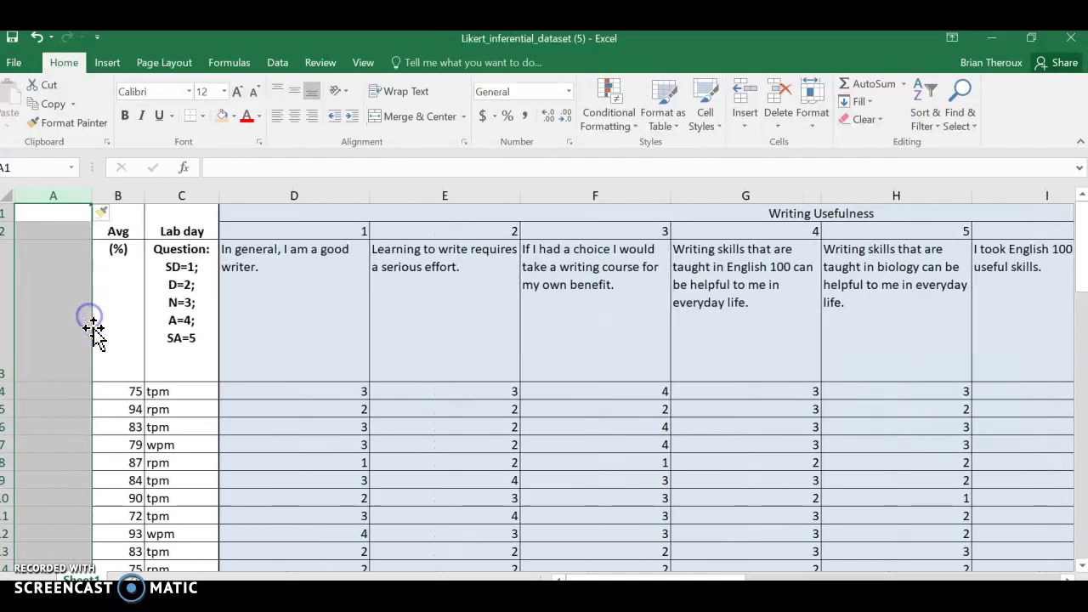
pyautogui.click(204, 377)
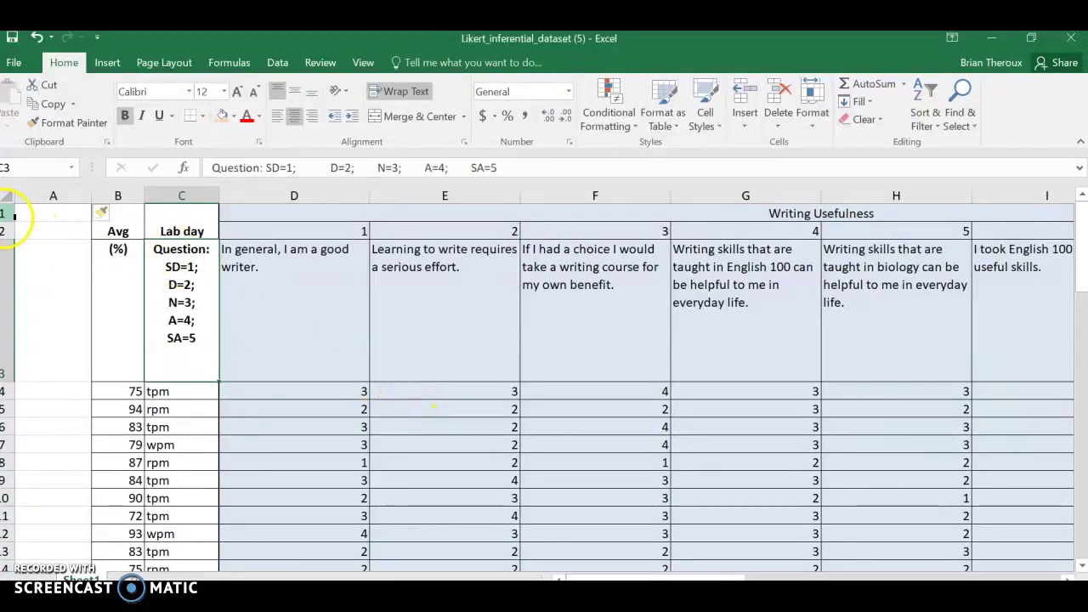
# - Paste the two header rows (Avg, Lab day, Writing Usefulness, 1–5) into rows 59–60
pyautogui.moveTo(14, 214); pyautogui.dragTo(15, 240)
pyautogui.scroll(-15, 90, 343)
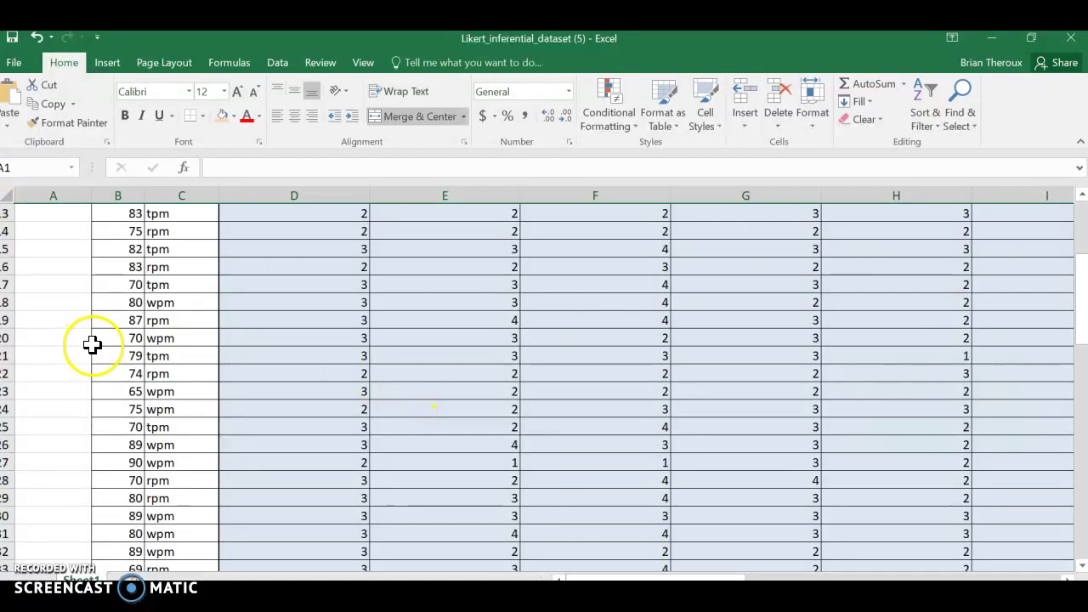
pyautogui.scroll(-2, 90, 350)
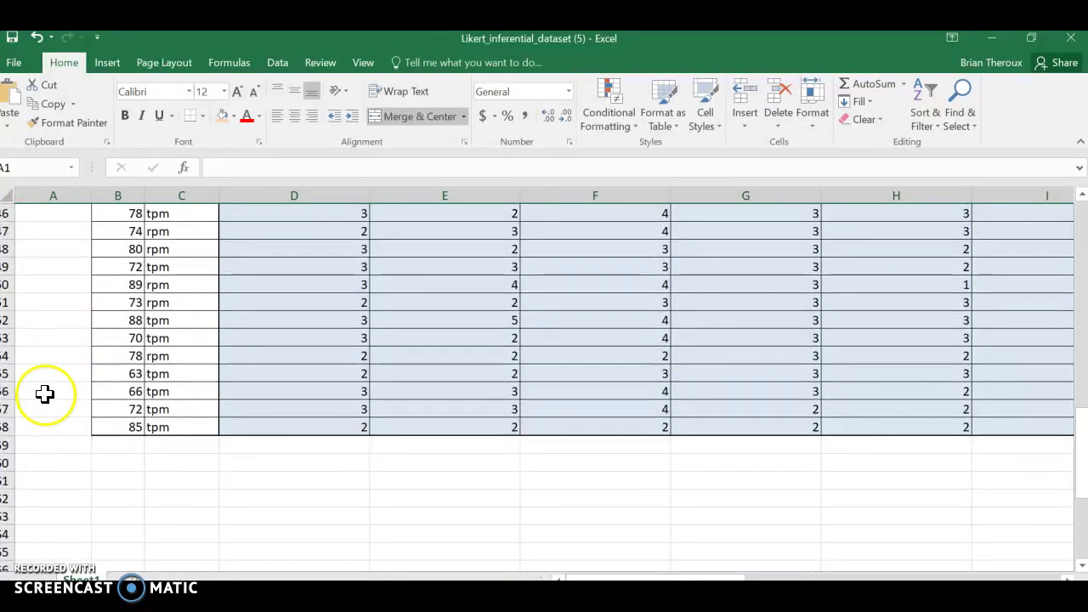
pyautogui.click(14, 445)
pyautogui.hotkey('ctrl', 'v')
pyautogui.click(189, 498)
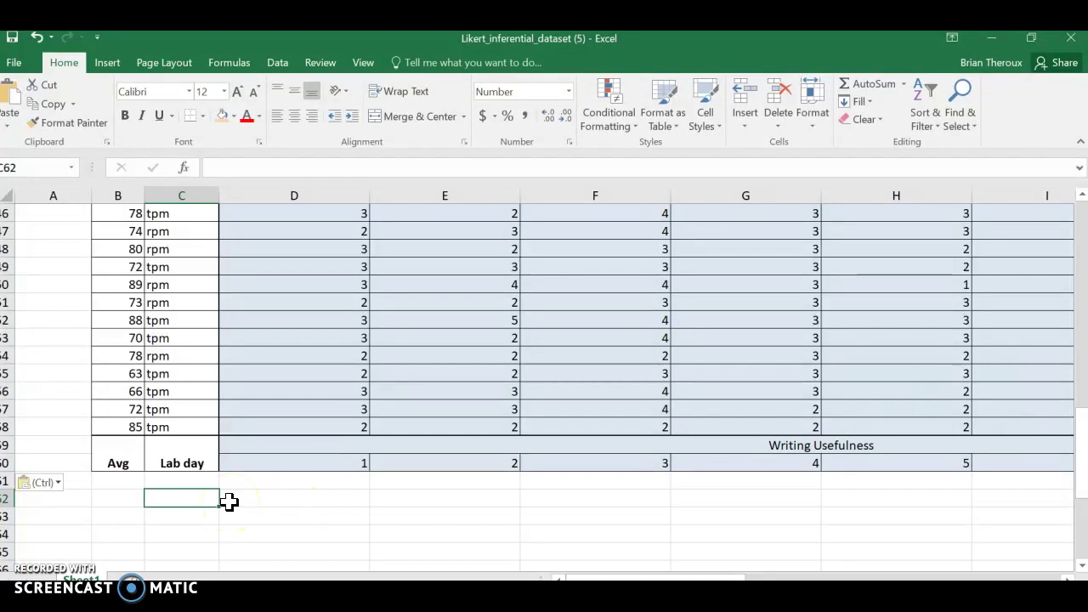
# - Add Mean and Median labels and enter =AVERAGE(D4:D58) in D62
pyautogui.write('Mean')
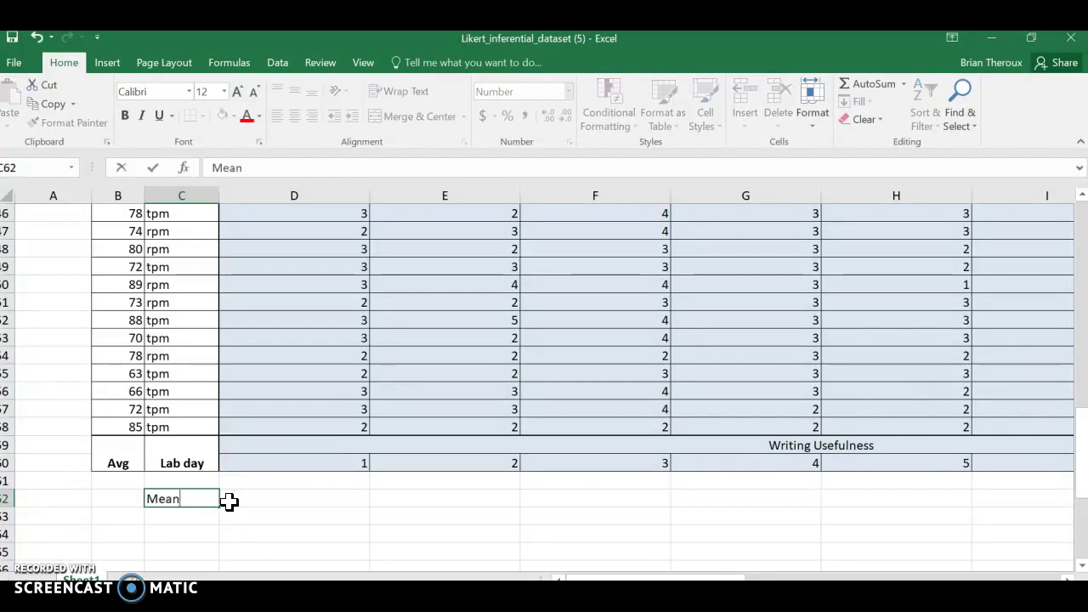
pyautogui.press('Return')
pyautogui.write('Median')
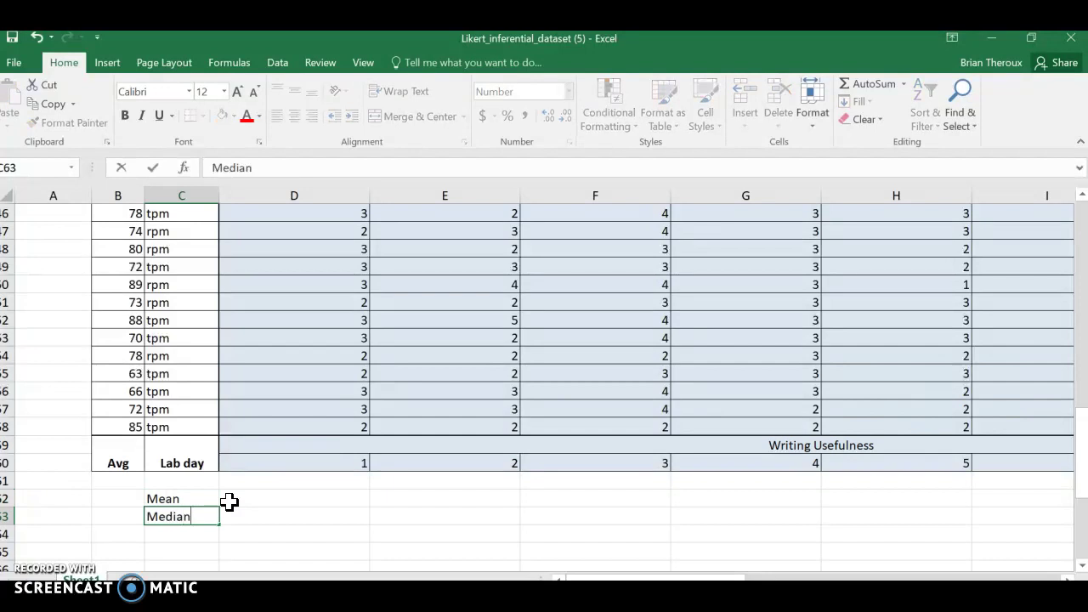
pyautogui.press('Tab')
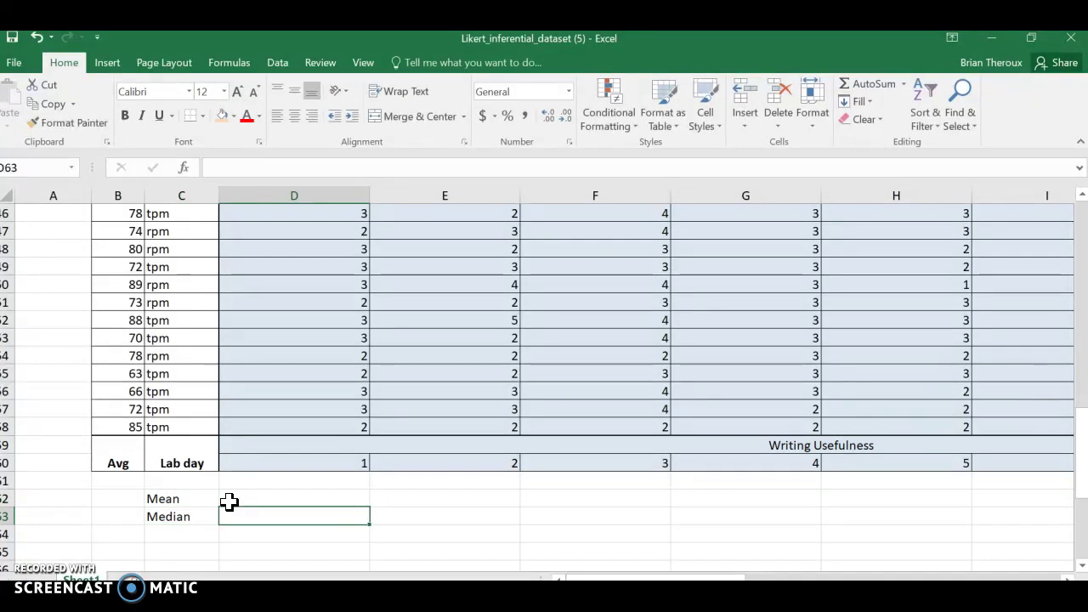
pyautogui.click(231, 503)
pyautogui.write('=AV')
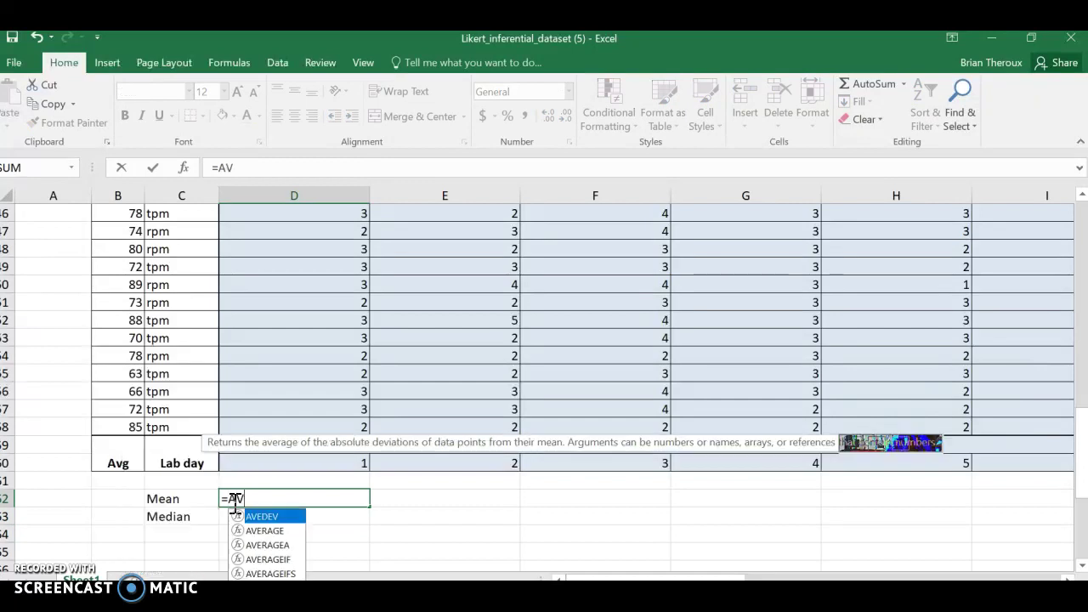
pyautogui.click(264, 531)
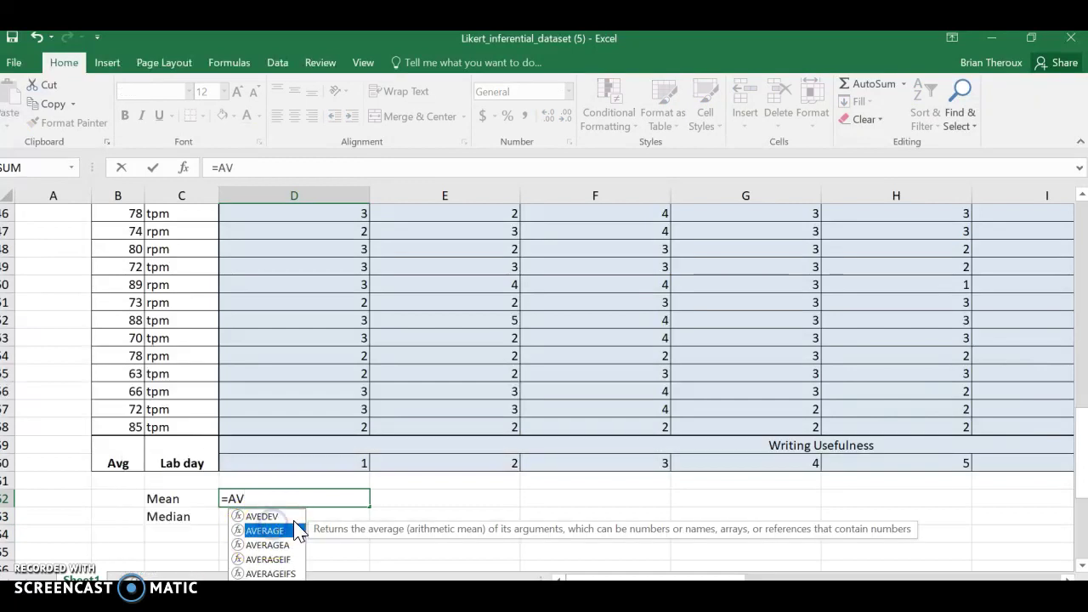
pyautogui.click(264, 530)
pyautogui.moveTo(304, 428); pyautogui.dragTo(316, 394)
pyautogui.press('Return')
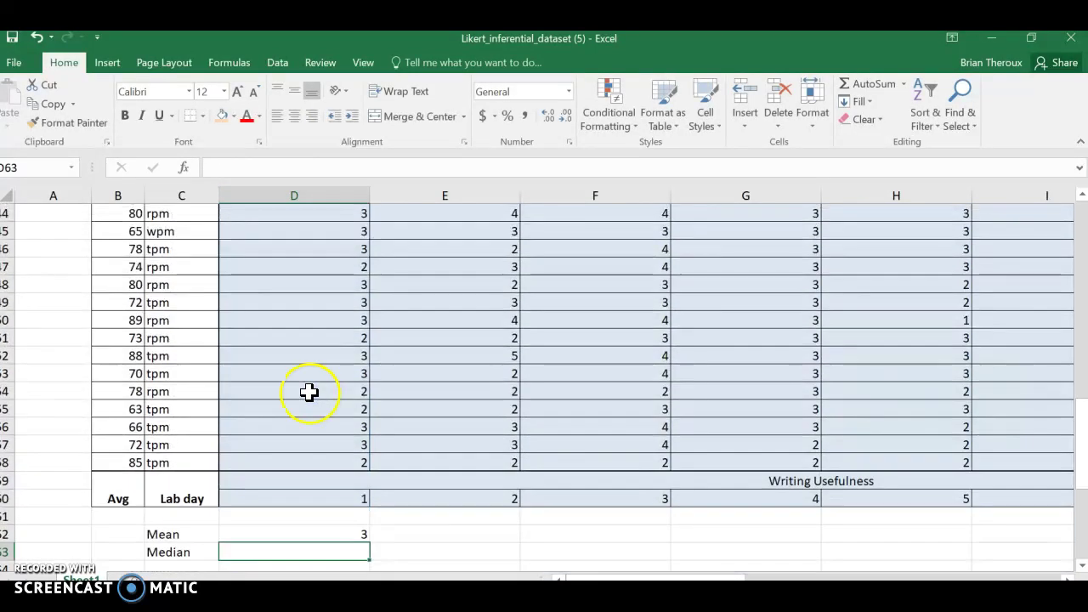
# - Enter =MEDIAN(D4:D58) in D63, which also returns 3
pyautogui.write('=Median')
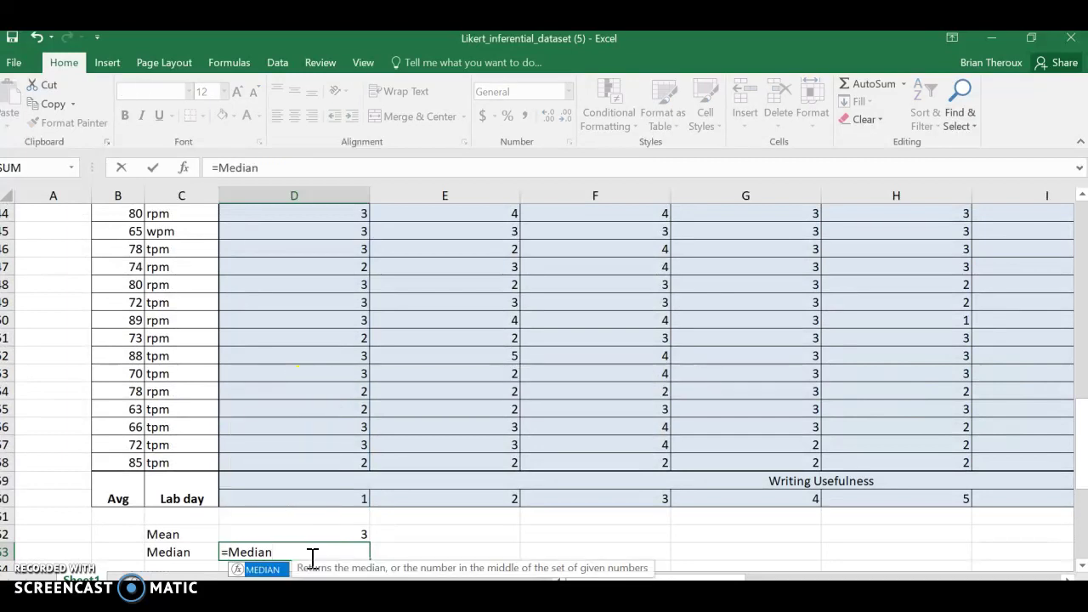
pyautogui.doubleClick(275, 570)
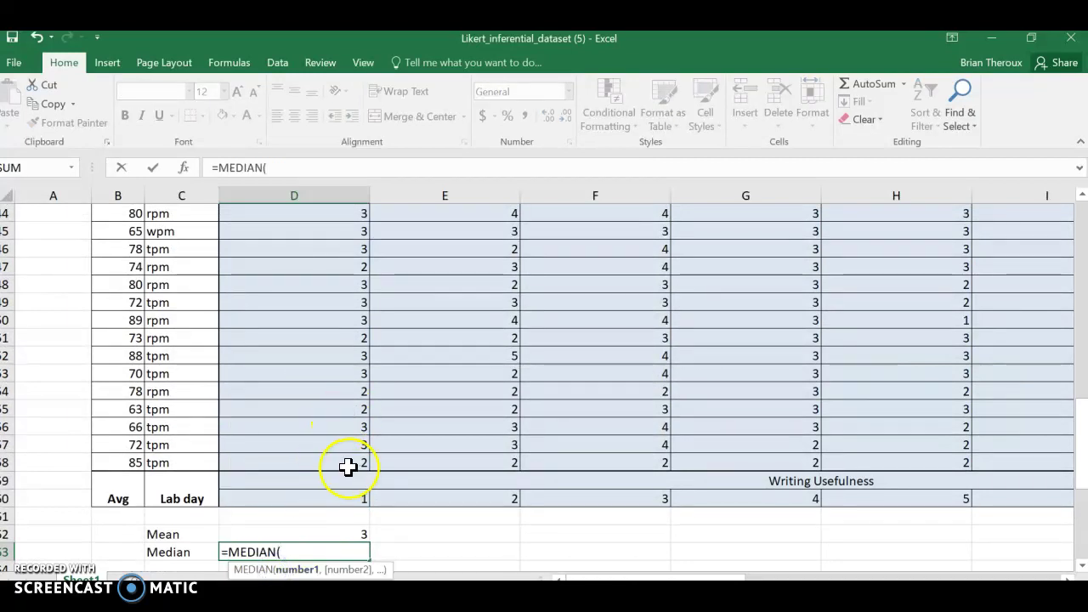
pyautogui.moveTo(348, 468); pyautogui.dragTo(342, 392)
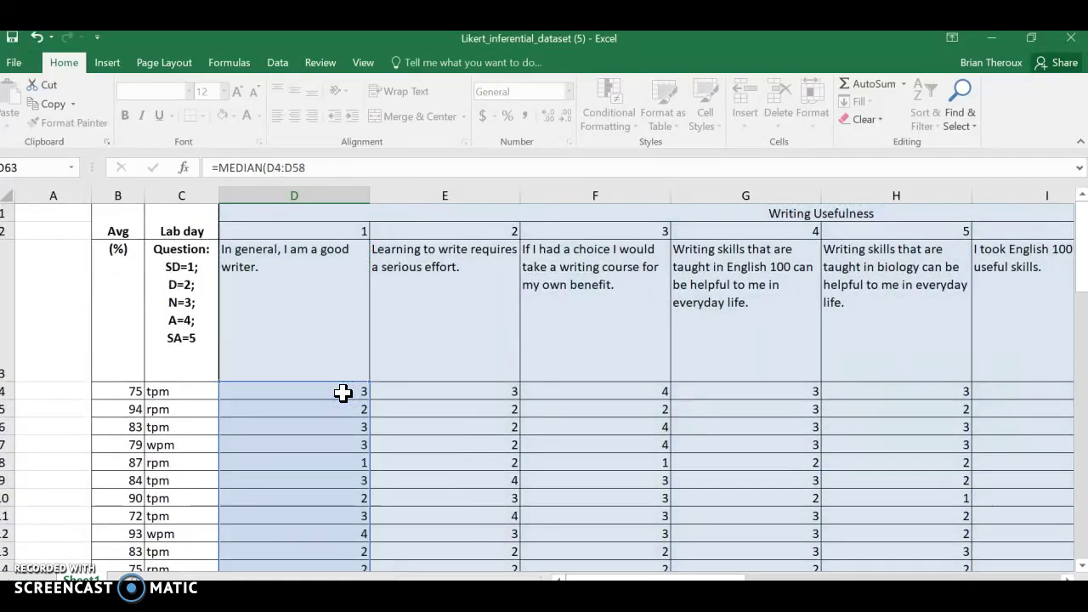
pyautogui.press('Return')
pyautogui.scroll(-1, 342, 417)
pyautogui.click(341, 462)
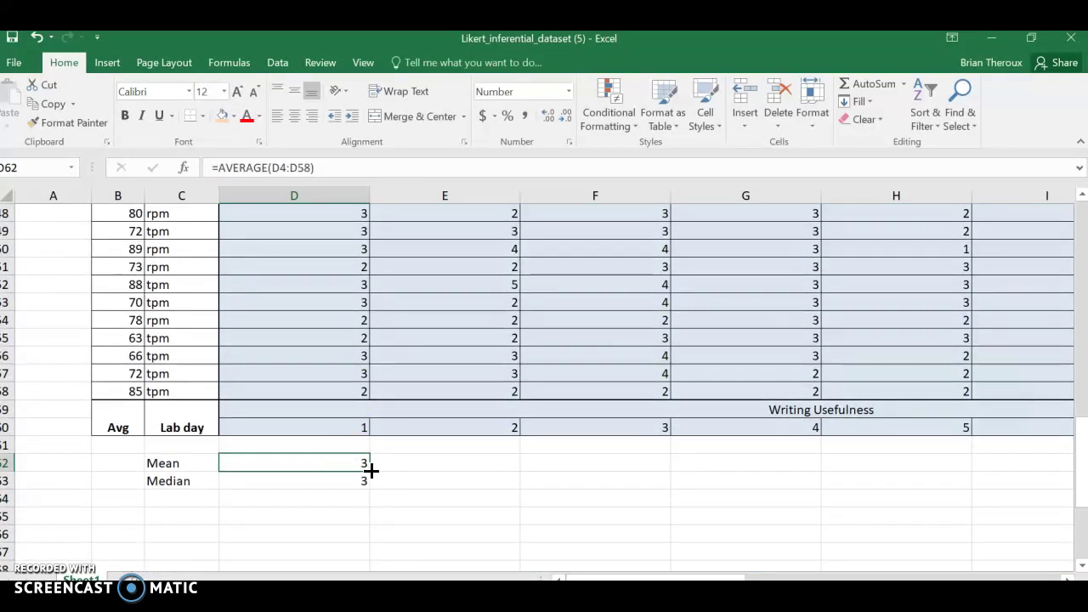
# - Fill the D62 mean and D63 median formulas right through column R
pyautogui.moveTo(372, 470); pyautogui.dragTo(720, 457)
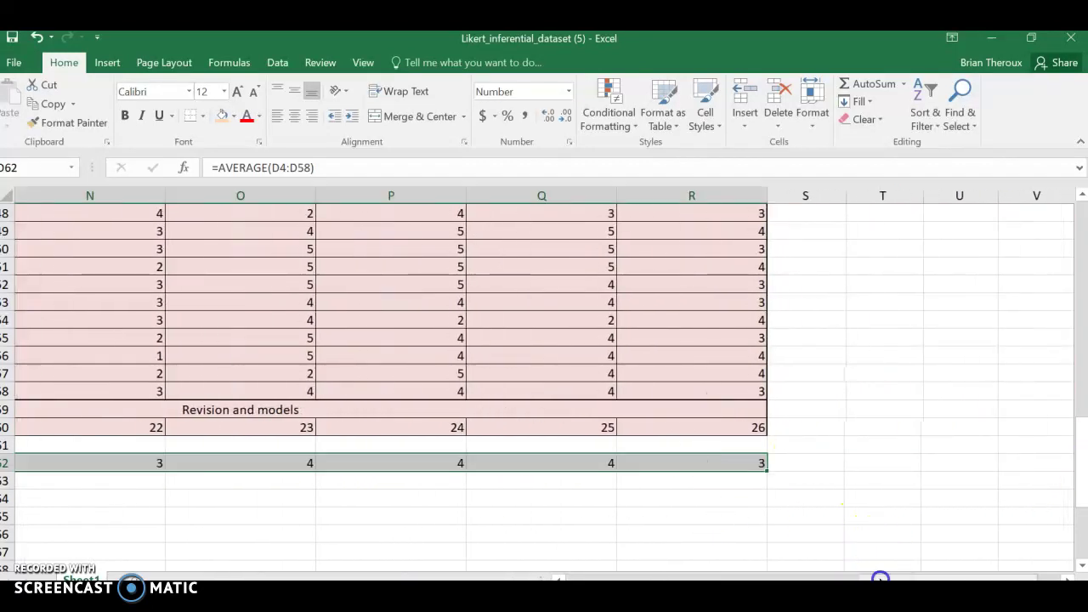
pyautogui.moveTo(880, 578); pyautogui.dragTo(591, 579)
pyautogui.click(312, 484)
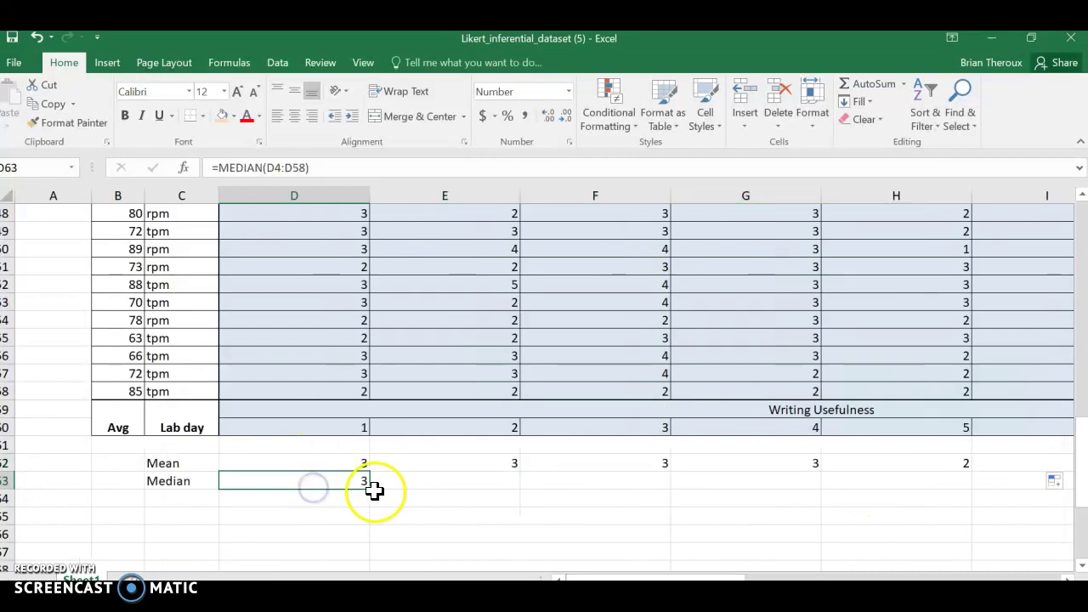
pyautogui.moveTo(371, 491)
pyautogui.mouseDown()
pyautogui.moveTo(1067, 490)
pyautogui.moveTo(890, 494)
pyautogui.mouseUp()
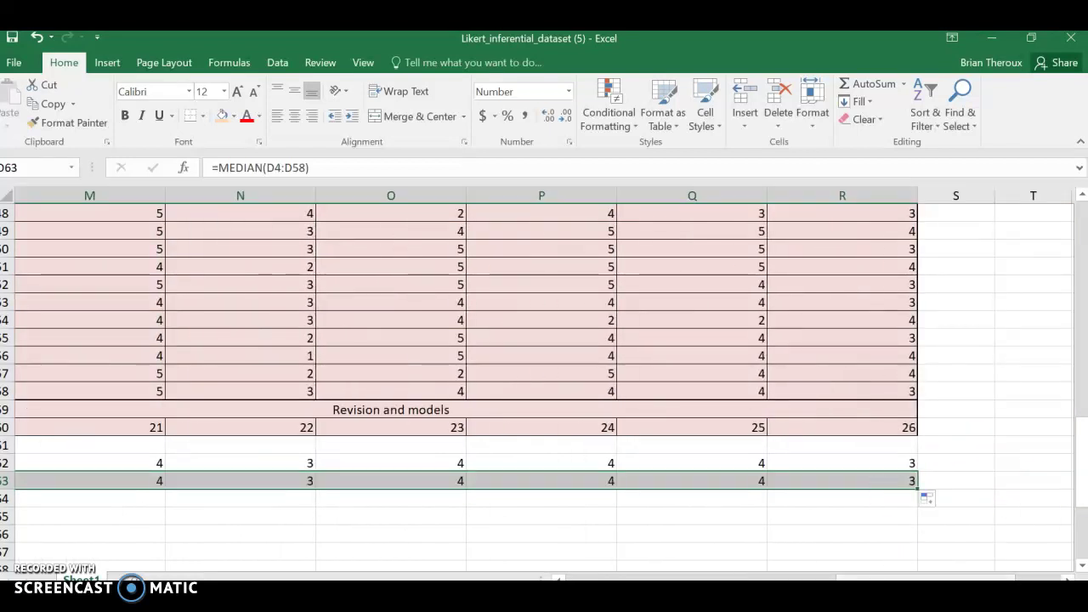
pyautogui.hscroll(-3, 557, 382)
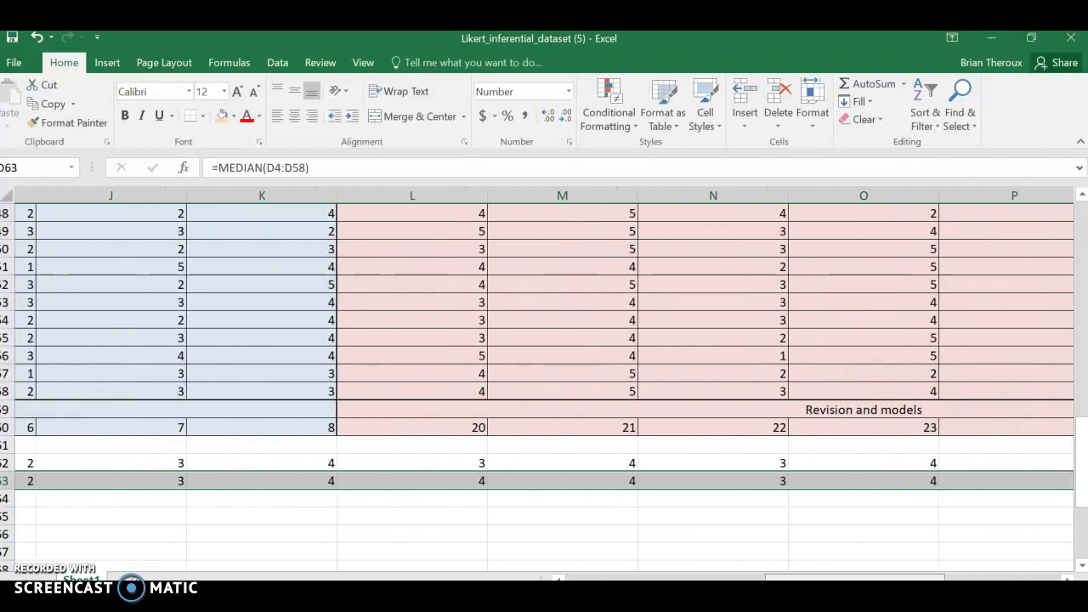
pyautogui.hscroll(-4, 544, 382)
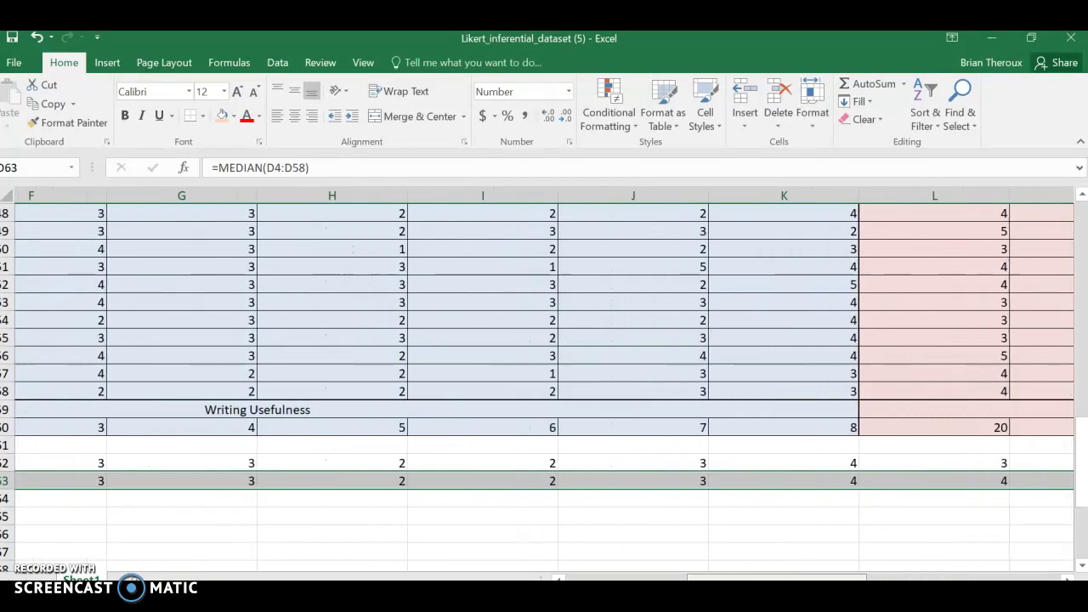
pyautogui.hscroll(-2, 545, 383)
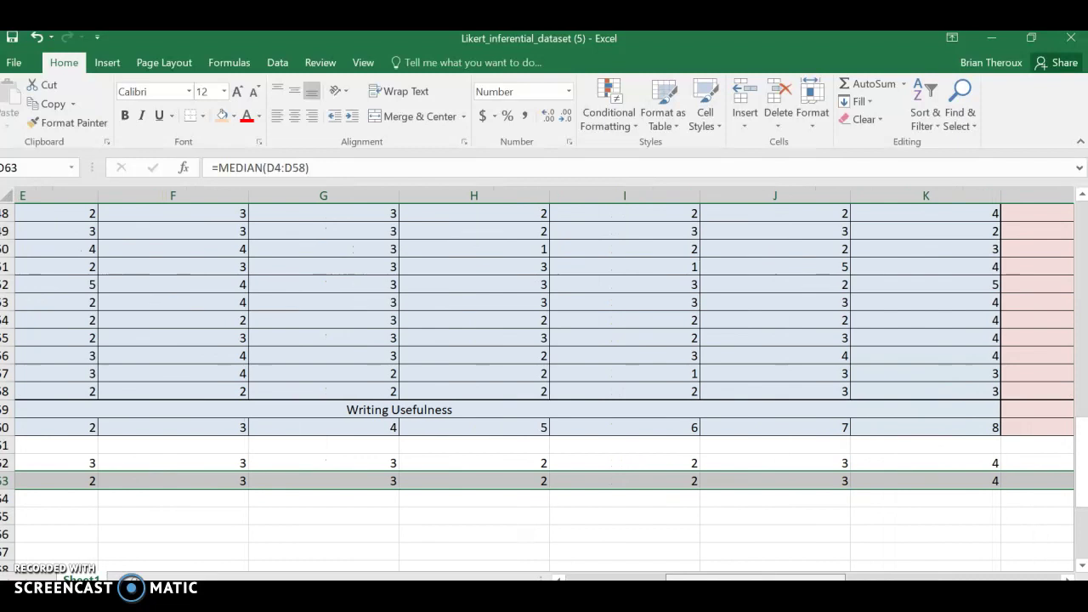
pyautogui.hscroll(-4, 545, 382)
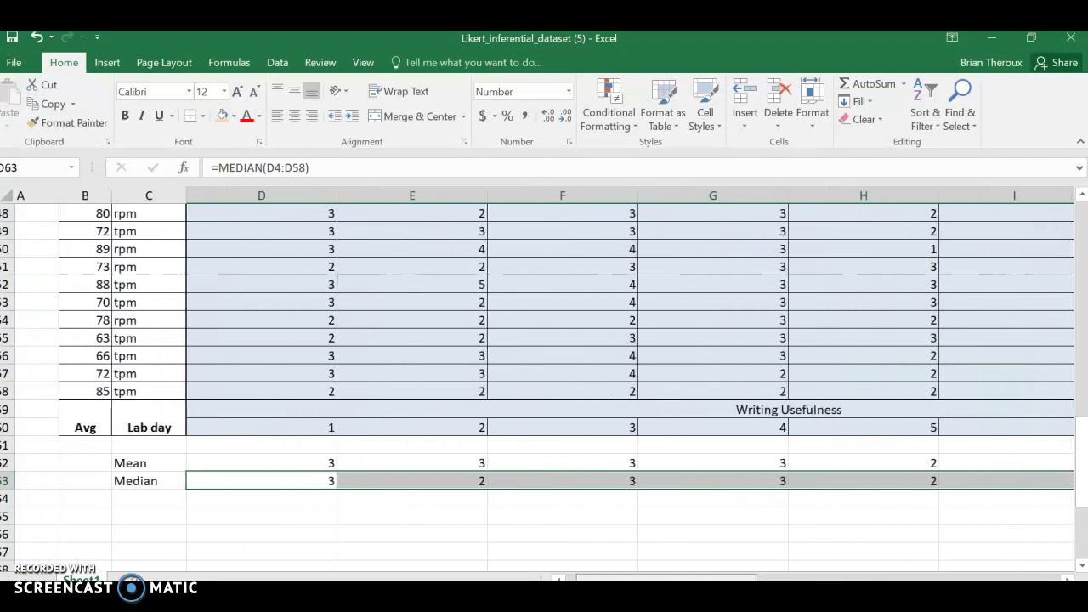
pyautogui.hscroll(-1, 142, 565)
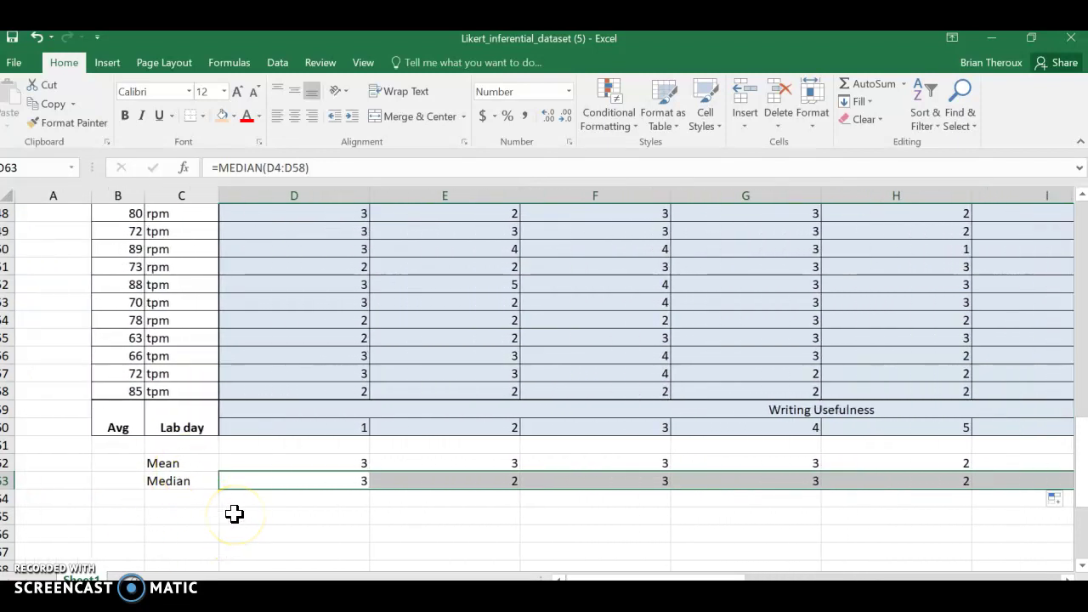
# - Type the values 1 to 5 down C65:C69 and 'sum' in C70
pyautogui.click(207, 517)
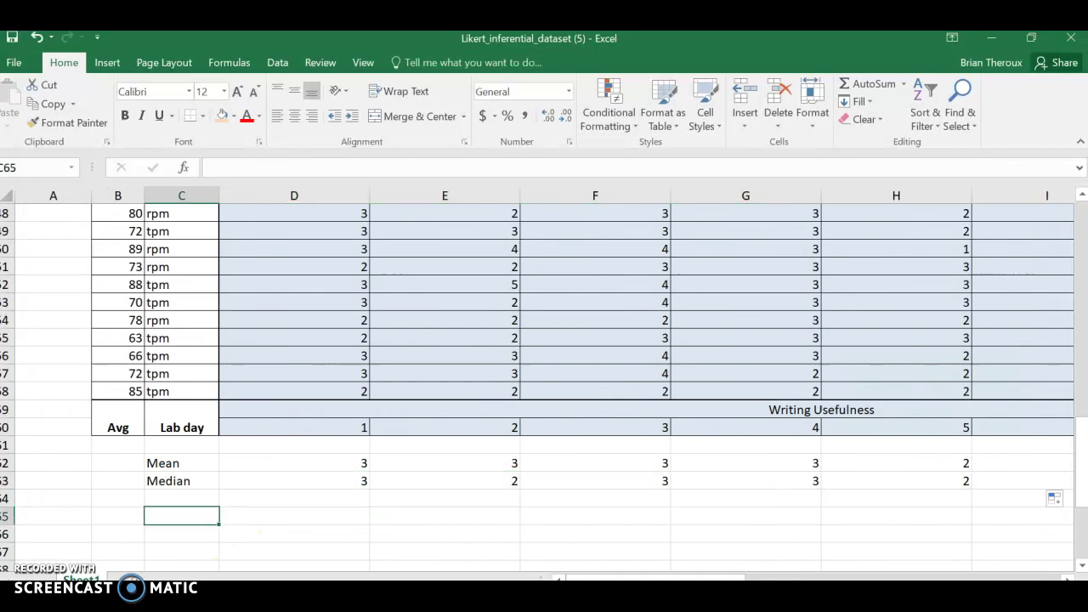
pyautogui.write('1')
pyautogui.press('Return')
pyautogui.write('2')
pyautogui.press('Return')
pyautogui.write('3')
pyautogui.press('Return')
pyautogui.write('4')
pyautogui.press('Return')
pyautogui.write('5')
pyautogui.press('Return')
pyautogui.write('su')
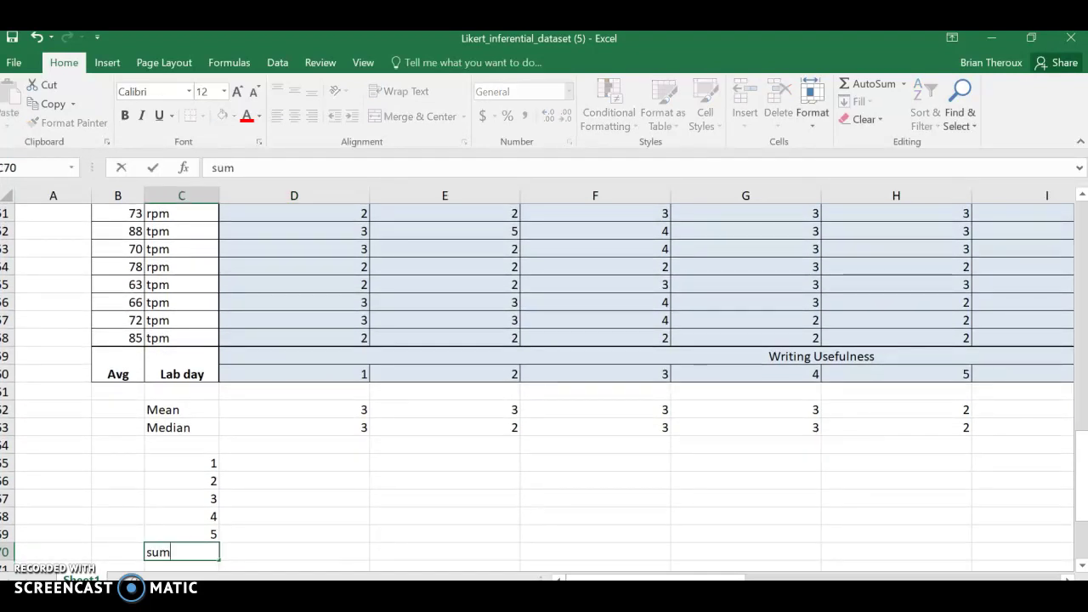
pyautogui.write('m')
pyautogui.press('Tab')
pyautogui.press('Up')
pyautogui.press('Up')
pyautogui.press('Up')
pyautogui.press('Up')
pyautogui.press('Up')
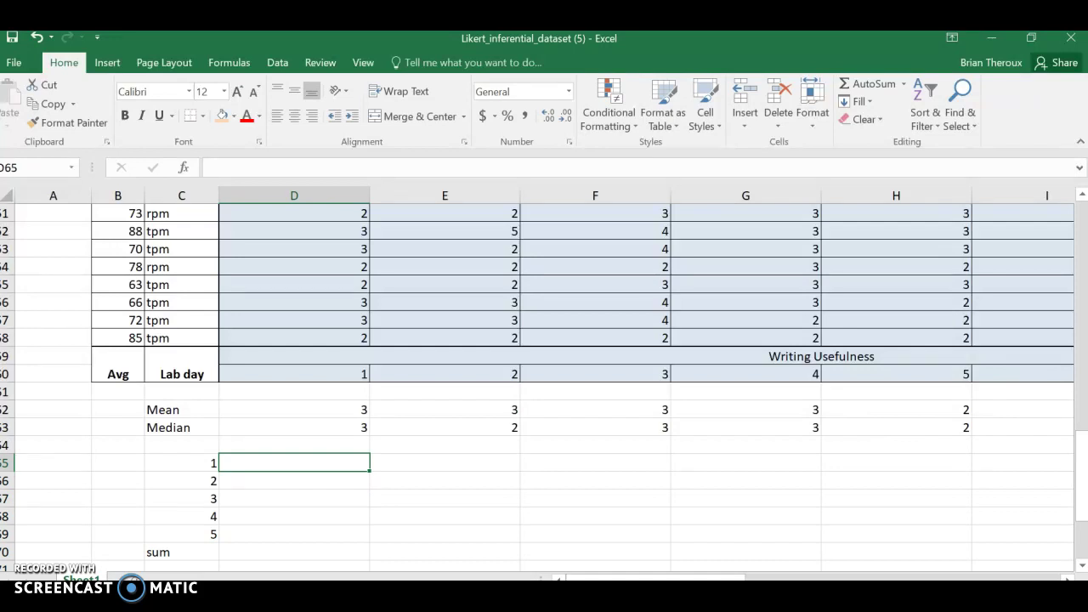
# - Build =COUNTIF(D4:D58,C65) in D65 to count question 1's responses of 1
pyautogui.write('=')
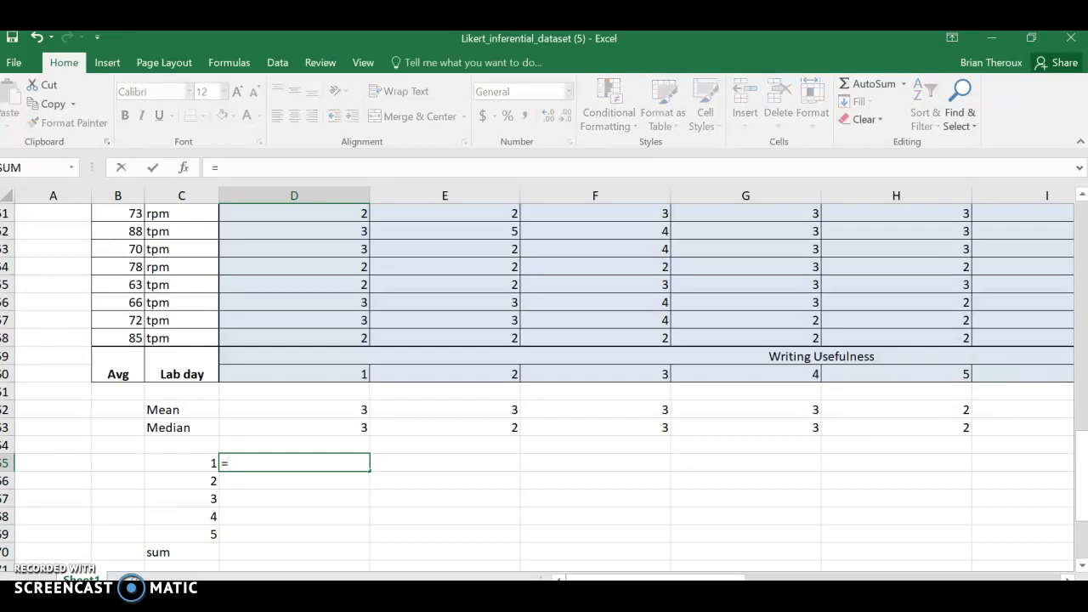
pyautogui.write('COUNT')
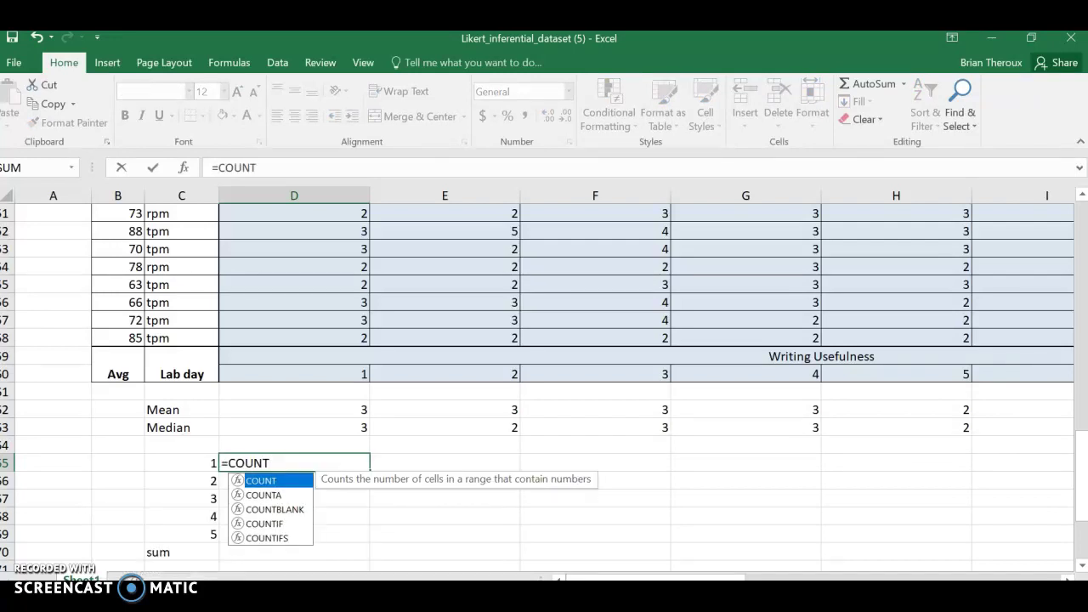
pyautogui.click(260, 524)
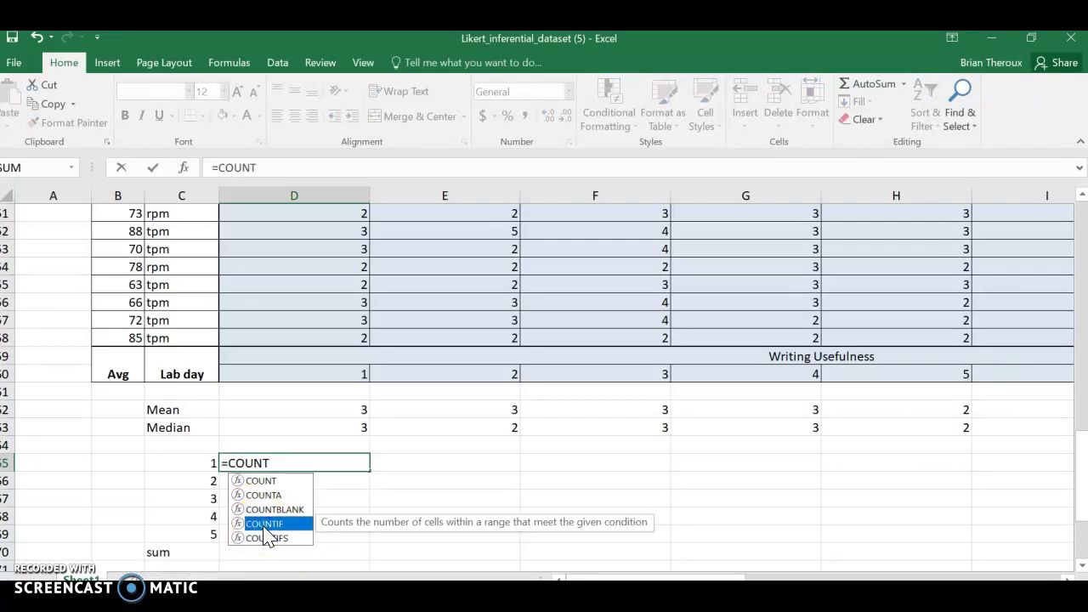
pyautogui.doubleClick(264, 524)
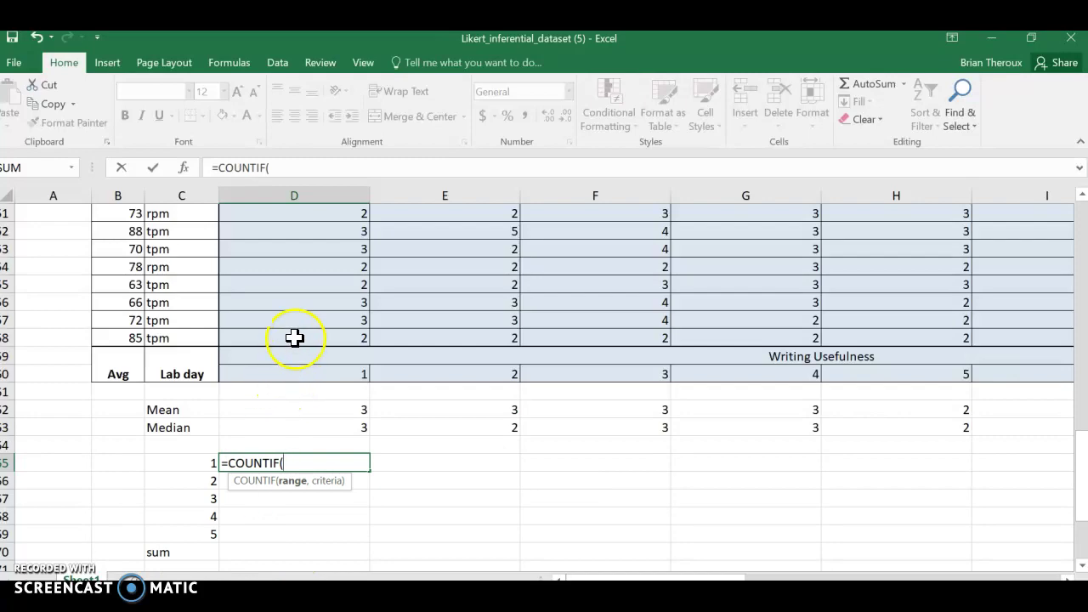
pyautogui.moveTo(294, 337); pyautogui.dragTo(326, 397)
pyautogui.scroll(-7, 325, 413)
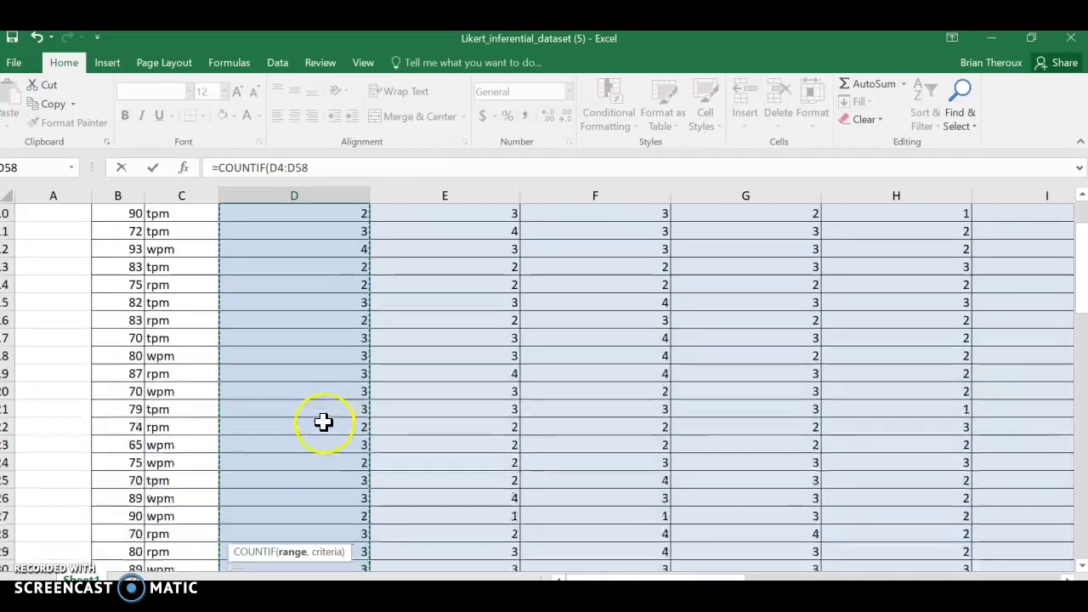
pyautogui.scroll(-9, 323, 427)
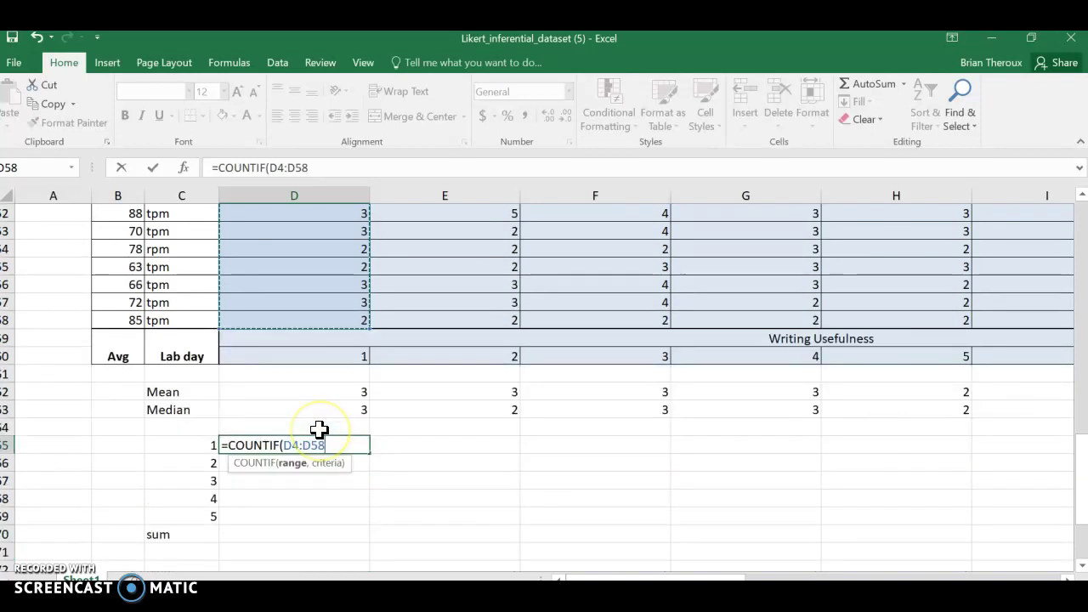
pyautogui.click(324, 167)
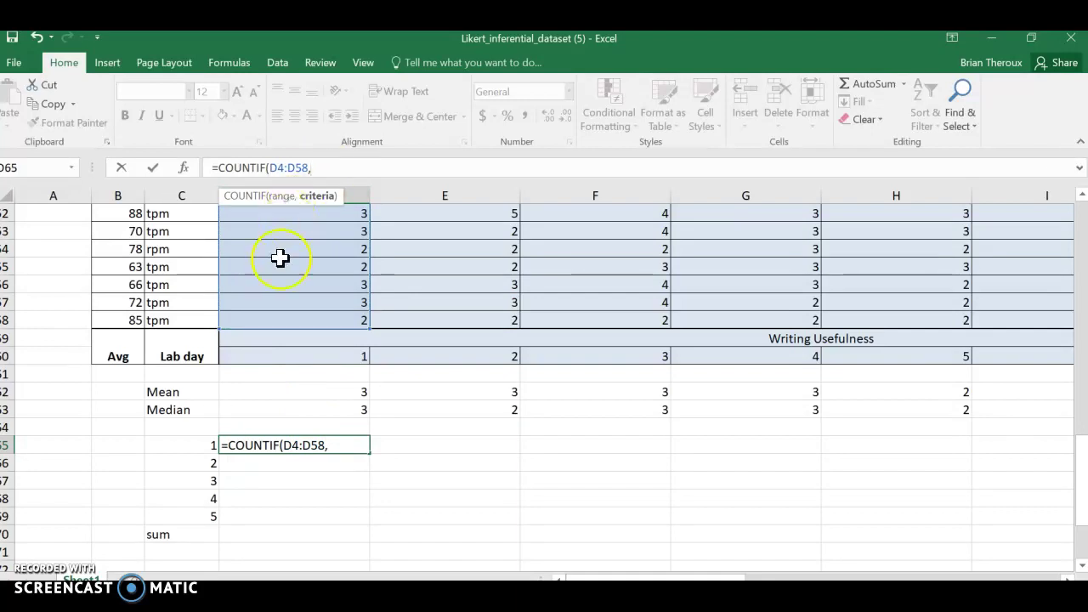
pyautogui.click(204, 446)
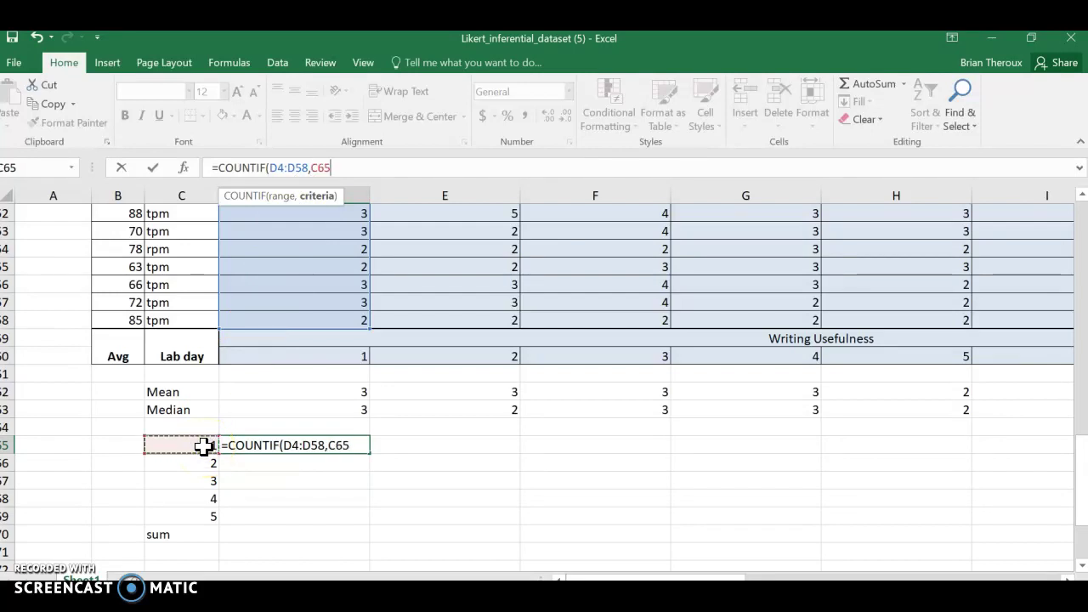
# - Change D65 to =COUNTIF(D$4:D$58,$C65) and fill down to D69 (1, 17, 35, 2, 0)
pyautogui.press('Return')
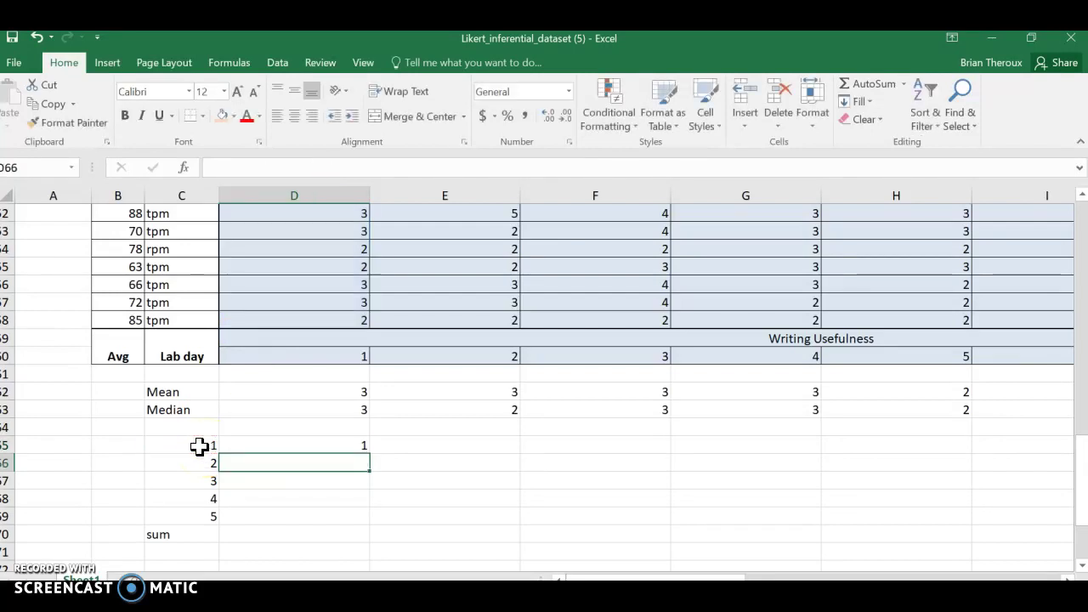
pyautogui.click(282, 449)
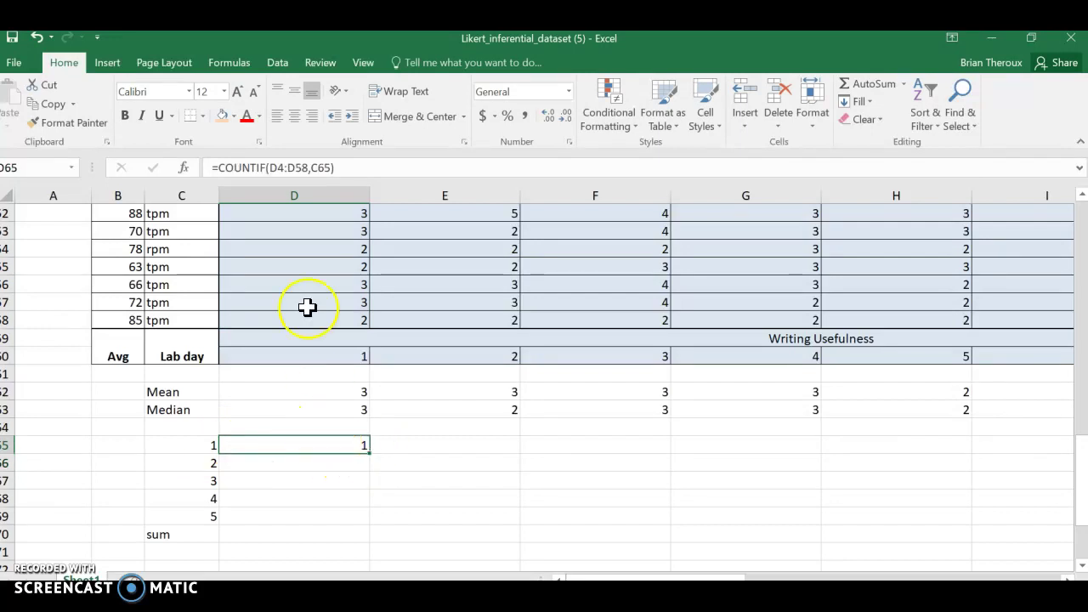
pyautogui.click(276, 168)
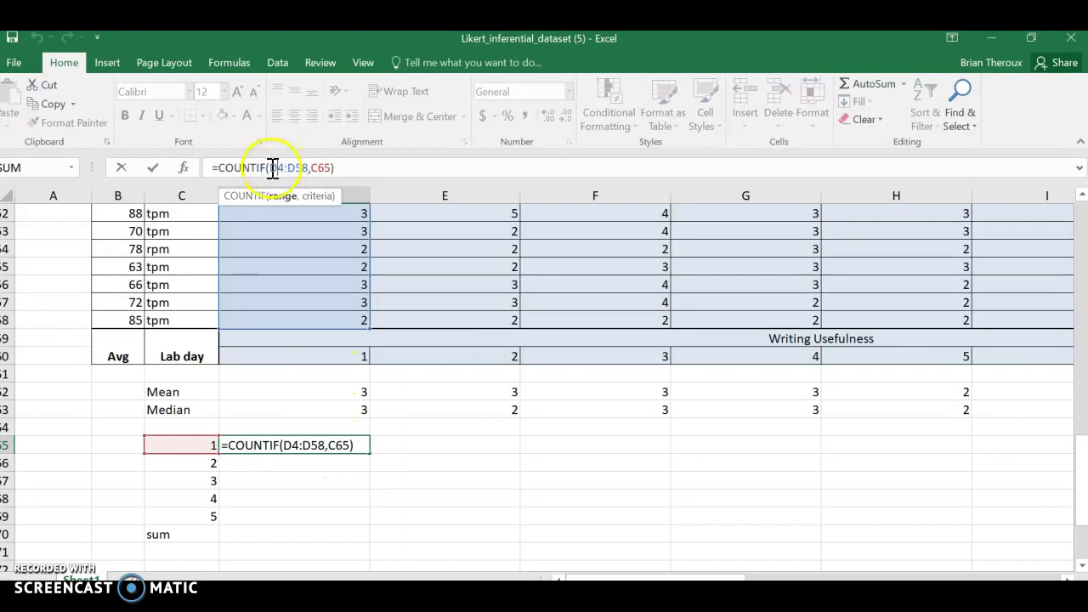
pyautogui.click(270, 168)
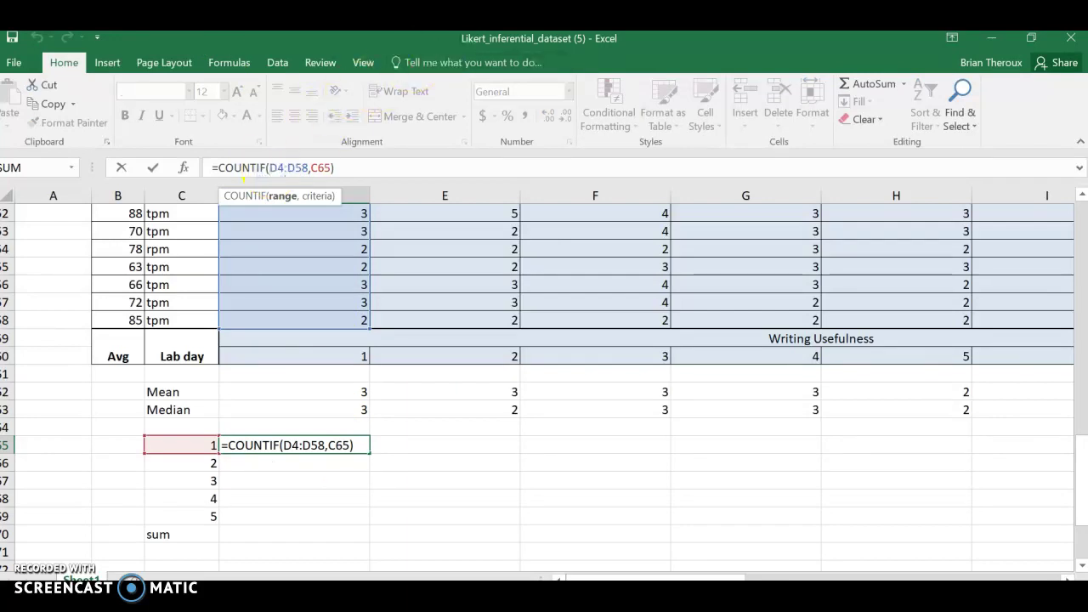
pyautogui.write('$')
pyautogui.press('Right')
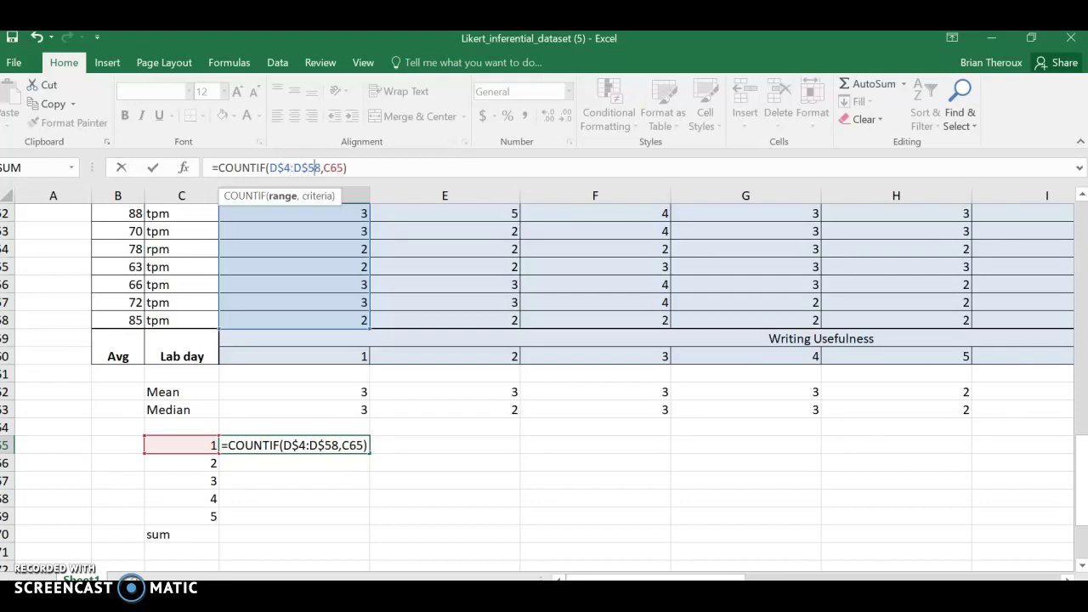
pyautogui.write('$')
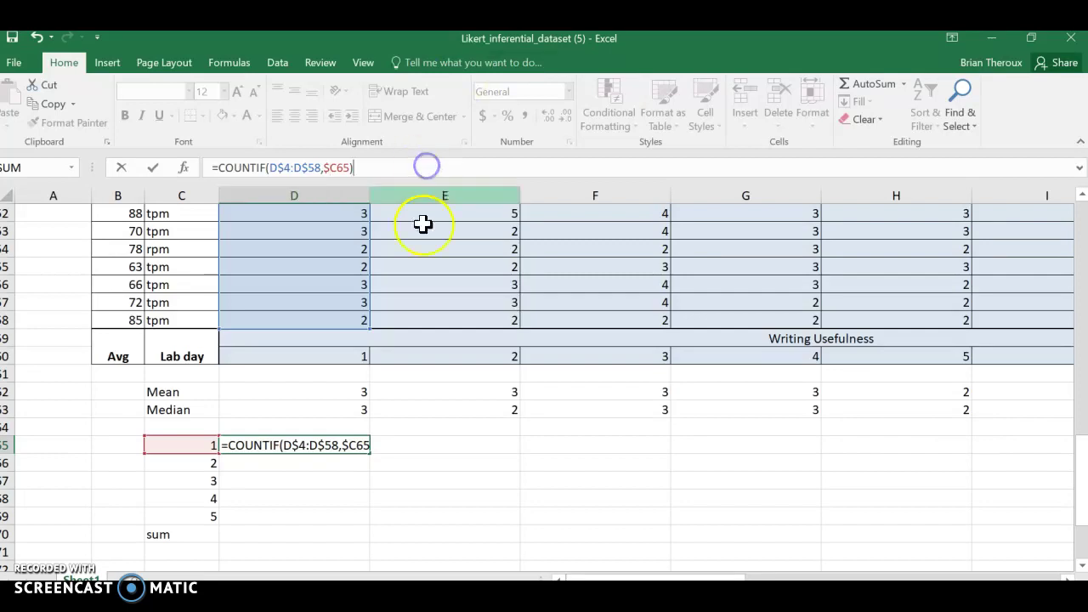
pyautogui.click(334, 445)
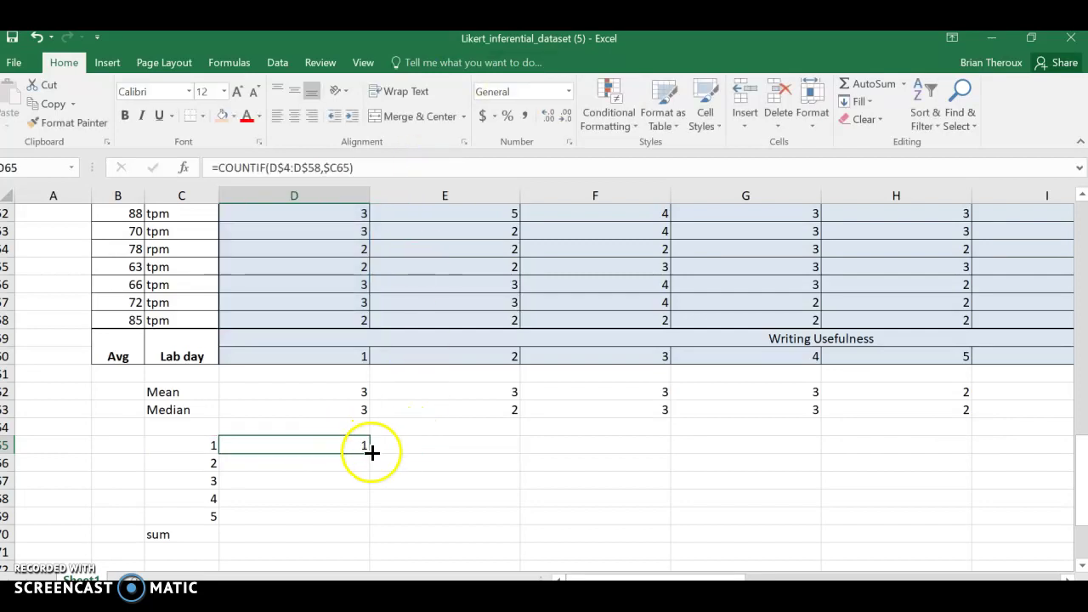
pyautogui.moveTo(370, 453); pyautogui.dragTo(362, 522)
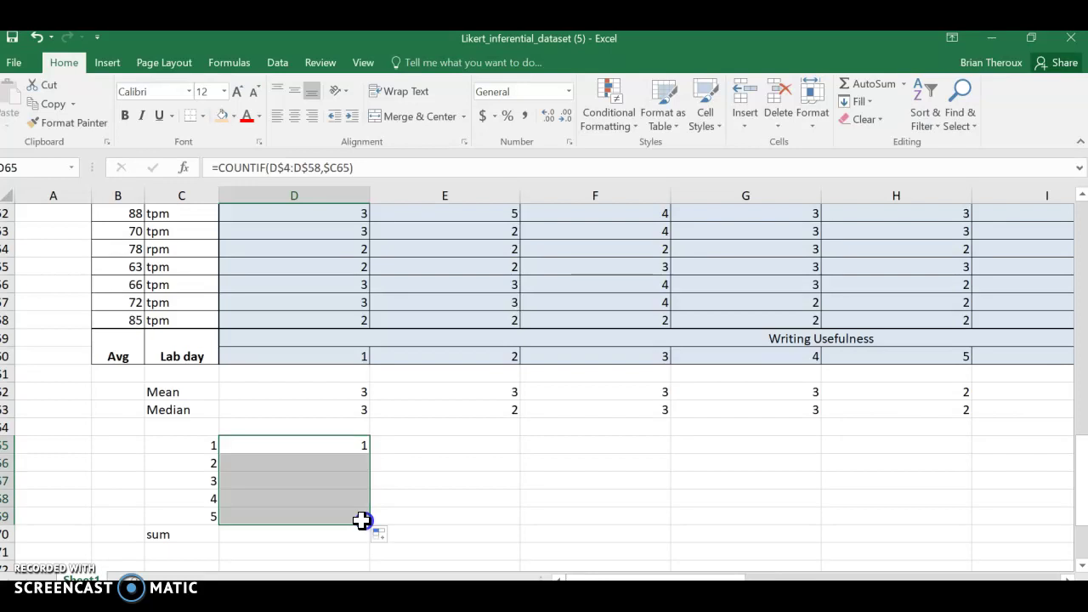
# - Enter =SUM(D65:D69) in D70 beside the sum label, giving 55
pyautogui.click(444, 499)
pyautogui.click(309, 534)
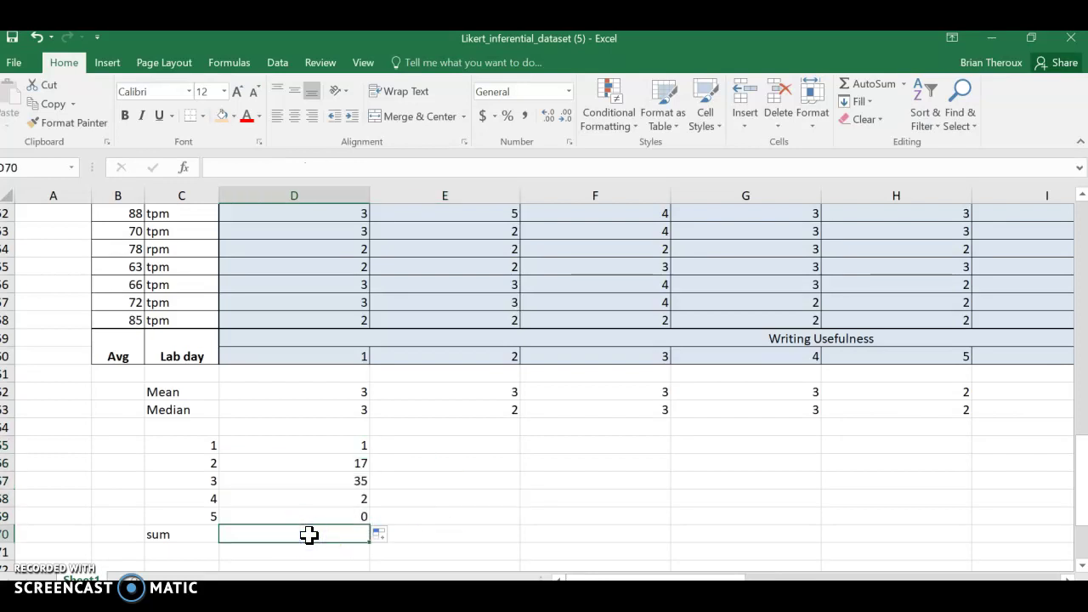
pyautogui.write('=S')
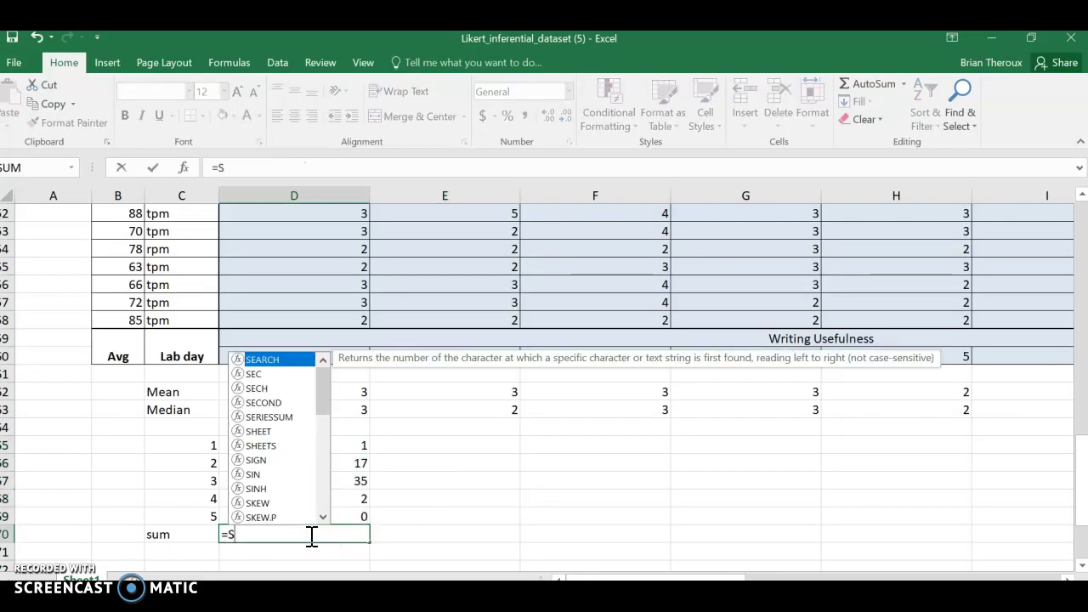
pyautogui.write('M')
pyautogui.press('BackSpace')
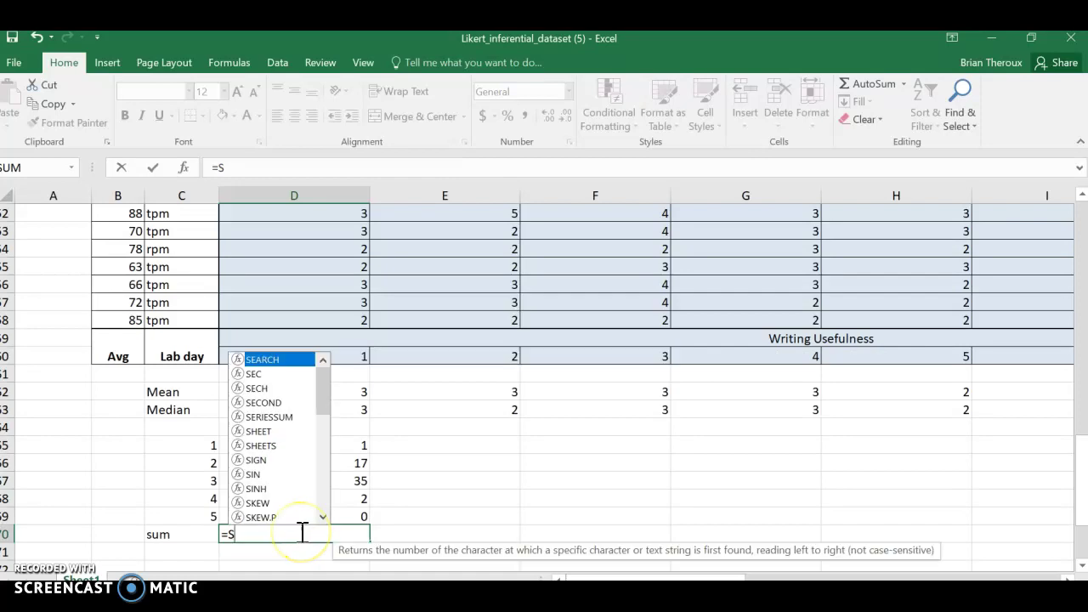
pyautogui.write('UM')
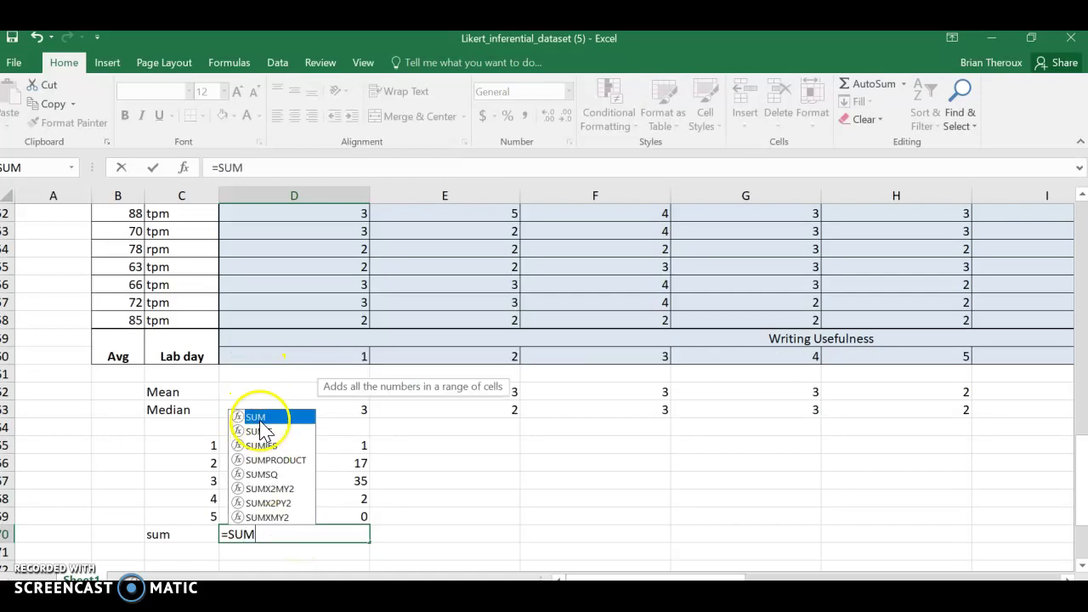
pyautogui.doubleClick(255, 417)
pyautogui.moveTo(329, 517); pyautogui.dragTo(332, 449)
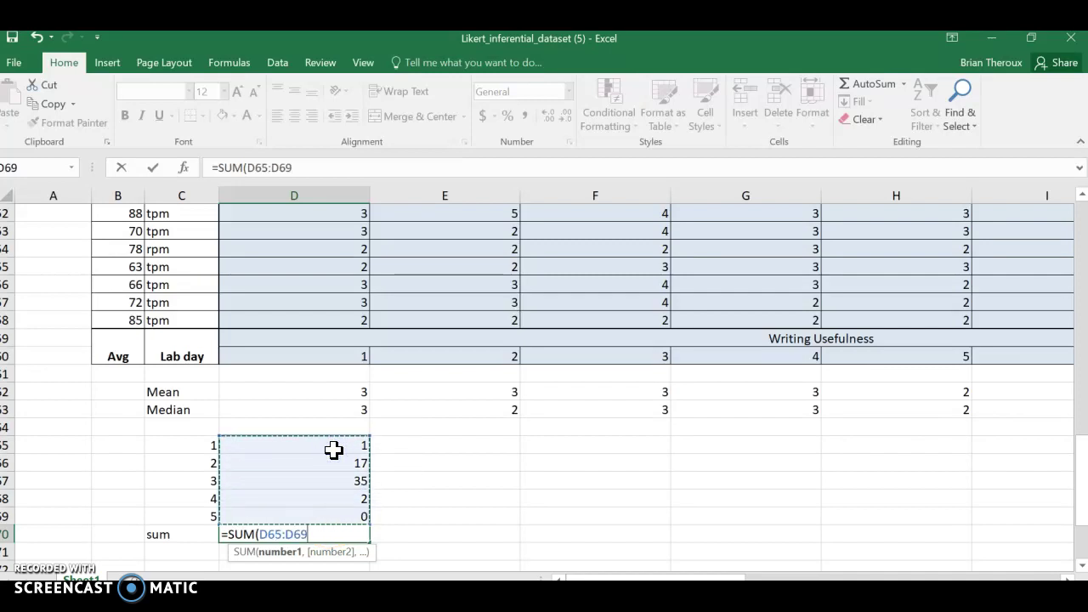
pyautogui.press('Return')
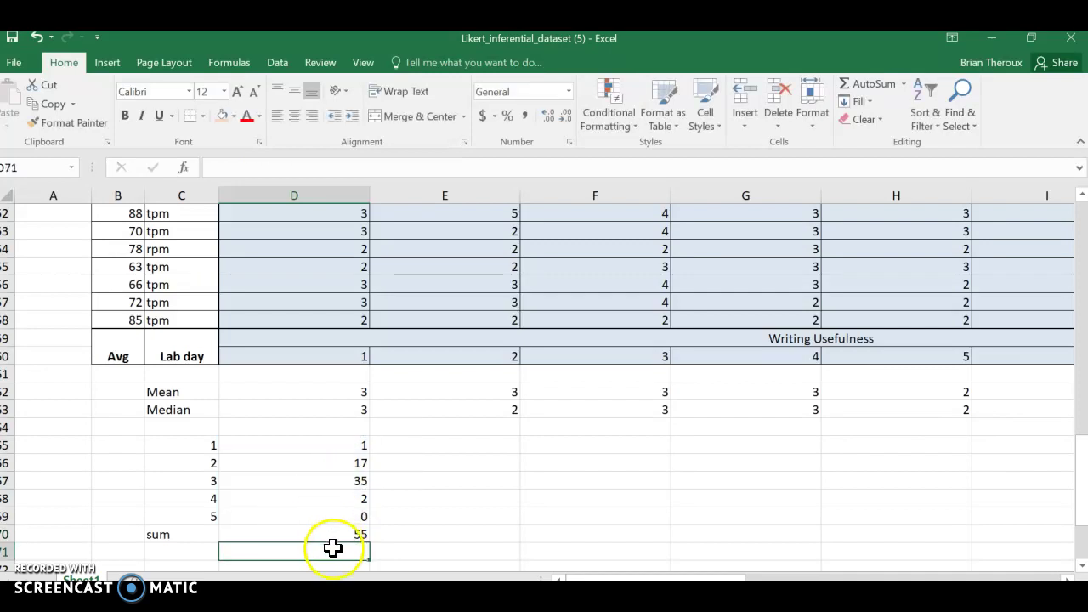
# - Copy the D65:D70 counts and sum across all question columns through R, each totalling 55
pyautogui.moveTo(349, 447); pyautogui.dragTo(622, 542)
pyautogui.hotkey('alt', '=')
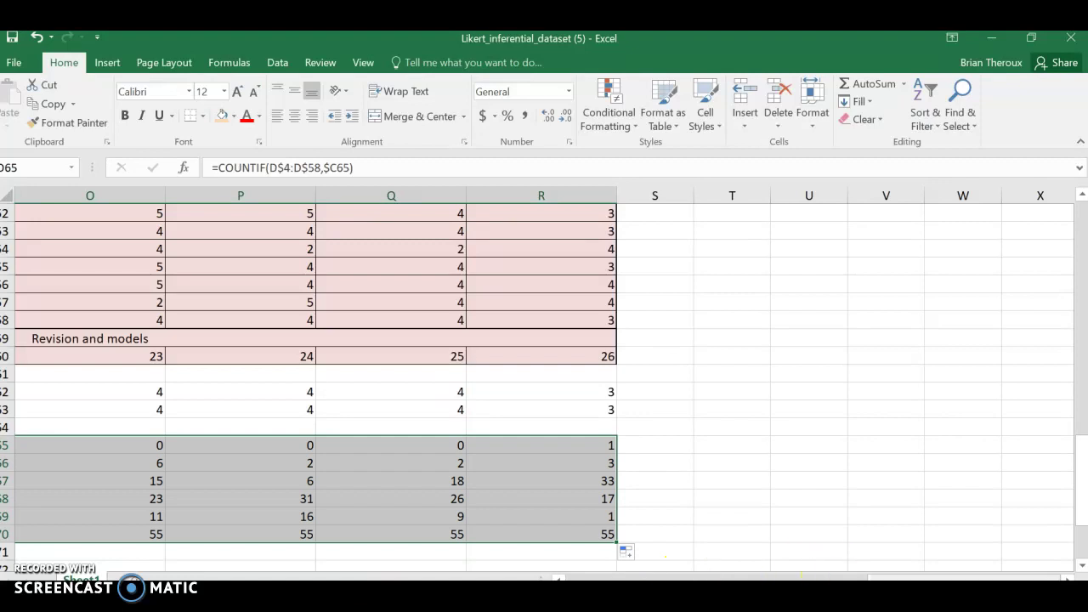
pyautogui.hscroll(-1, 544, 382)
pyautogui.hscroll(-1, 862, 564)
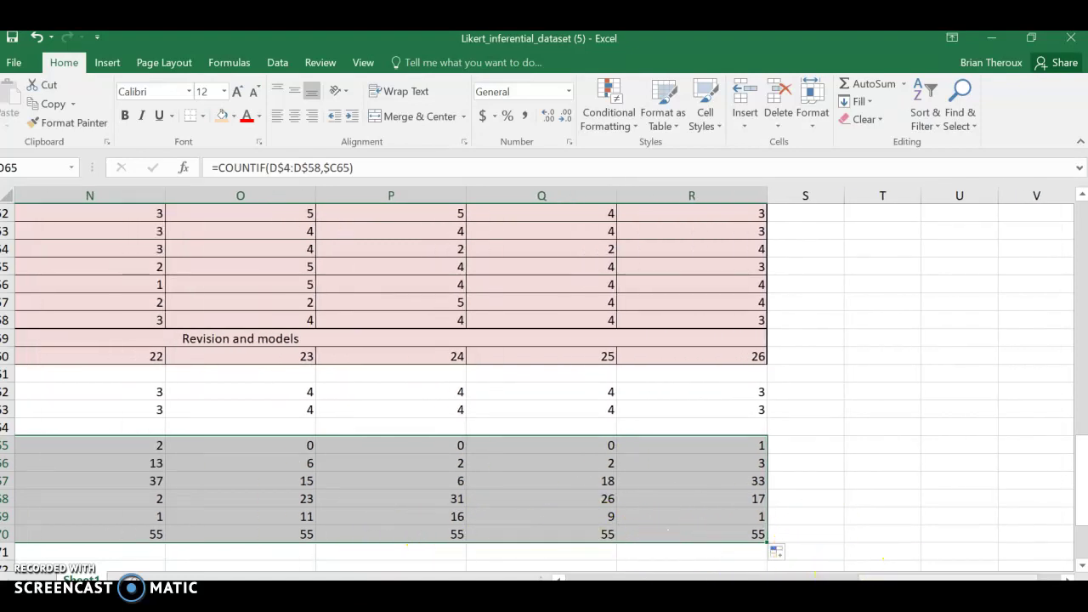
pyautogui.hscroll(-6, 844, 570)
pyautogui.hscroll(-1, 588, 556)
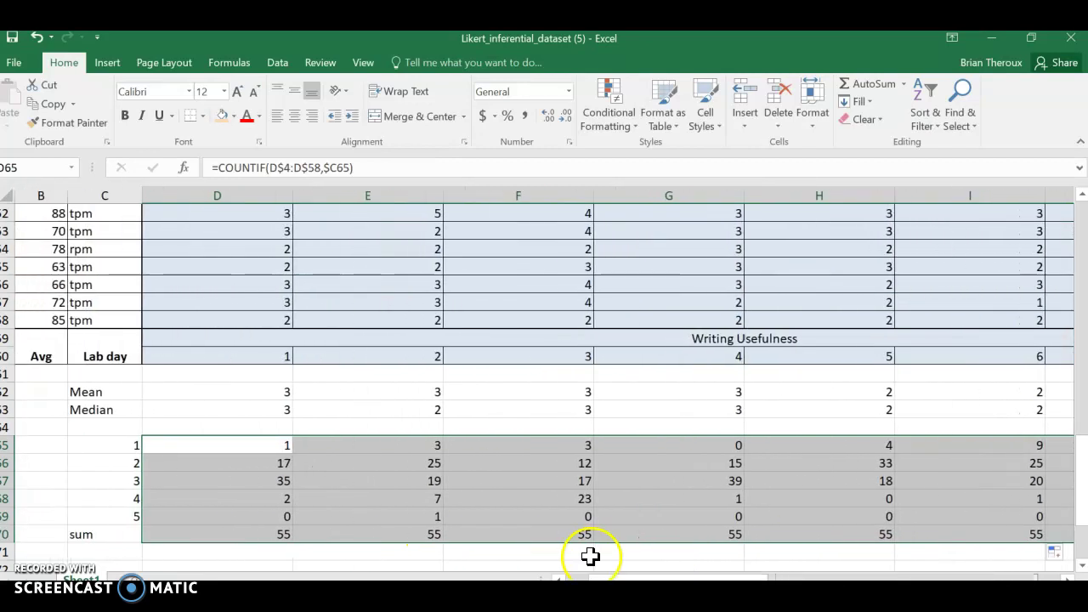
pyautogui.click(507, 548)
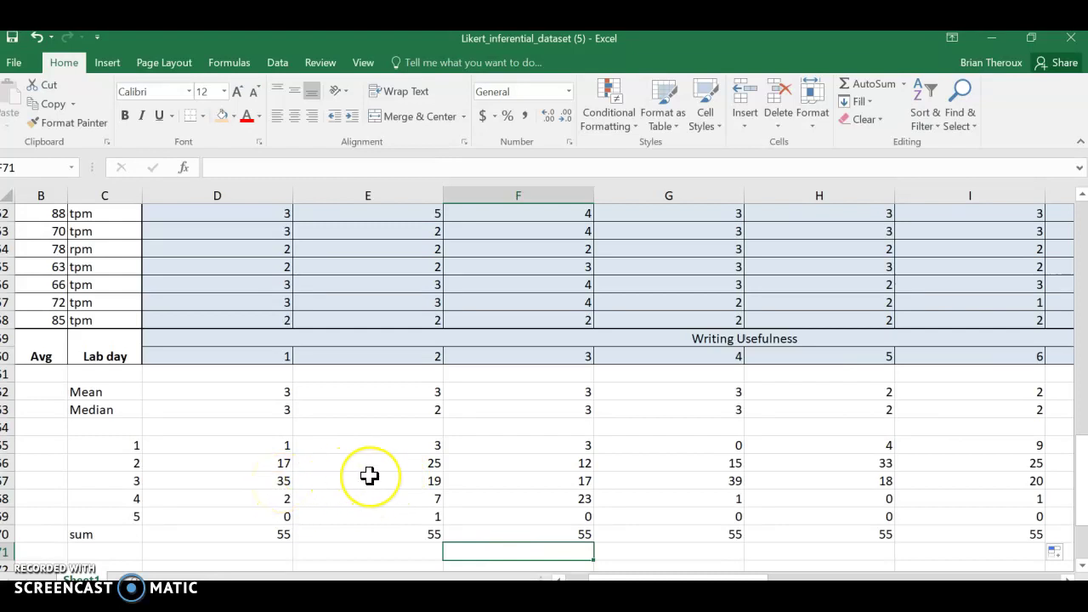
pyautogui.scroll(-2, 369, 476)
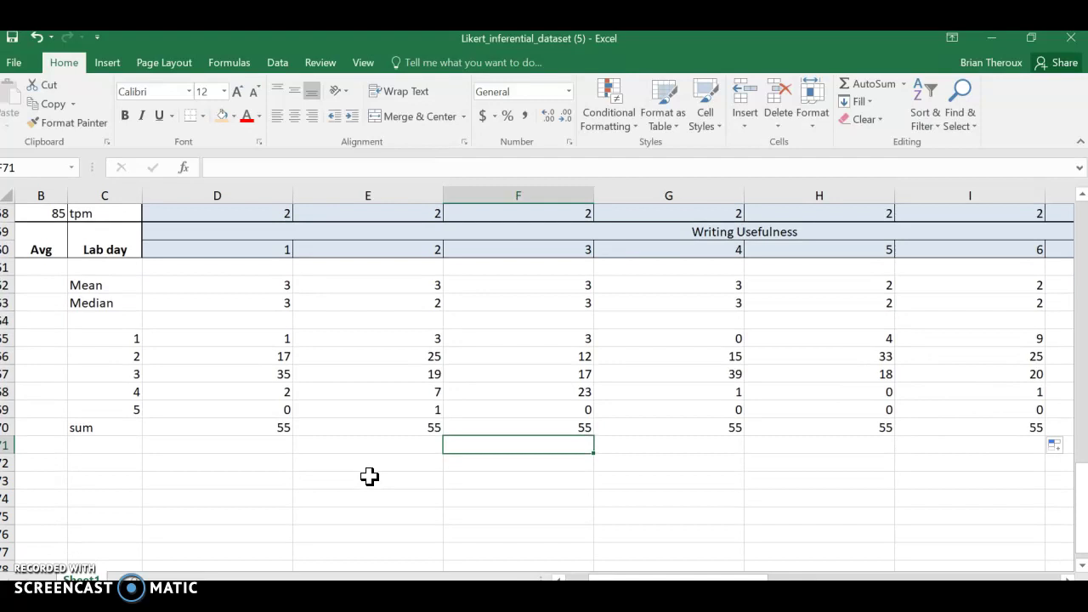
pyautogui.scroll(-1, 369, 475)
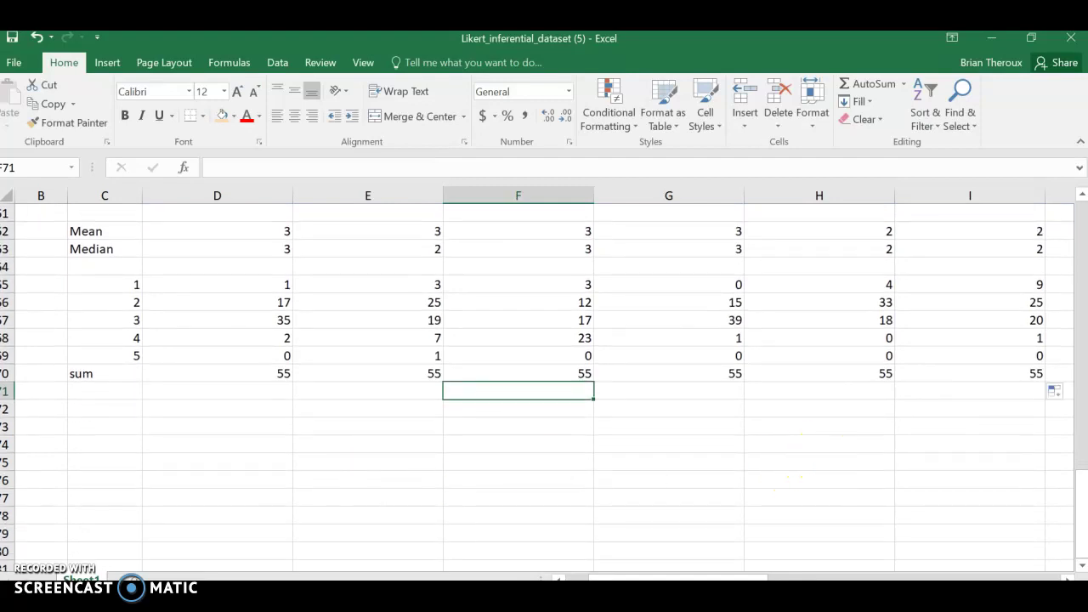
# - Type 'Percent' in B72, ratings 1–5 down C73:C77, and 'sum' in C78
pyautogui.click(104, 412)
pyautogui.click(40, 407)
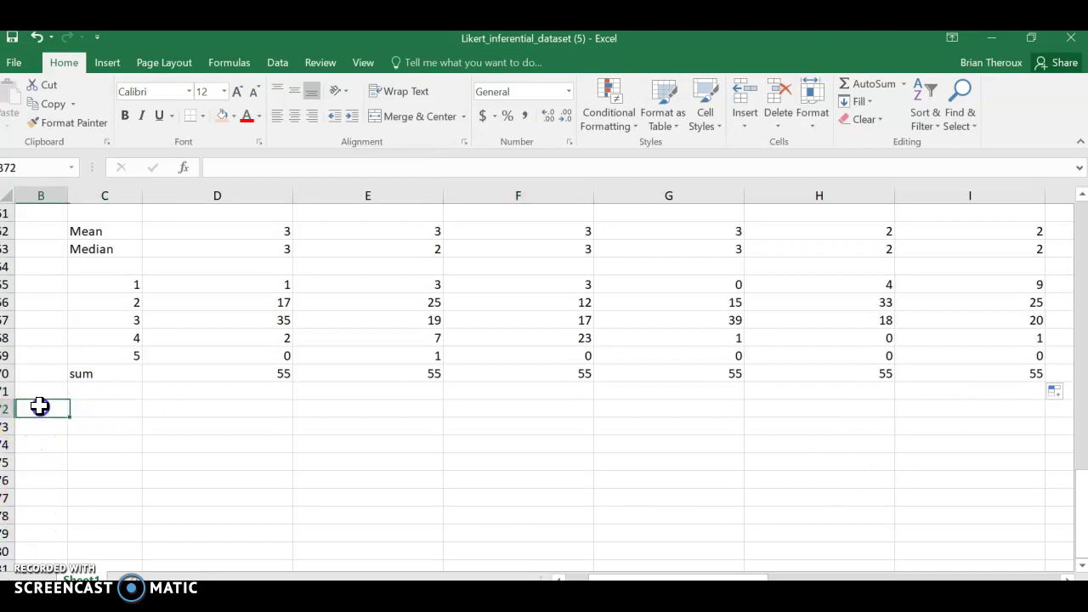
pyautogui.write('Per')
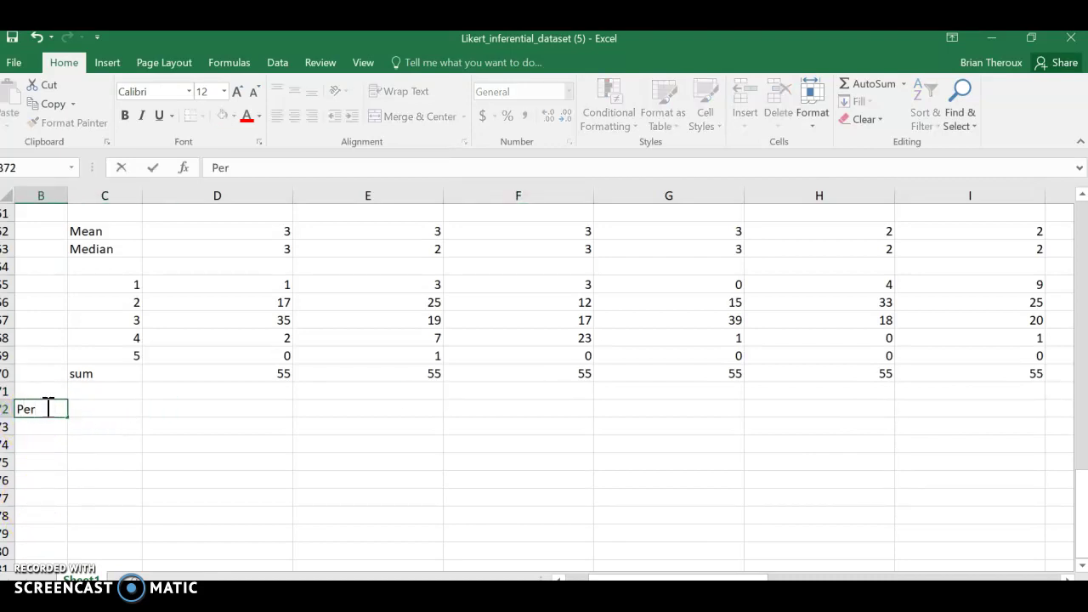
pyautogui.write('cent')
pyautogui.click(89, 425)
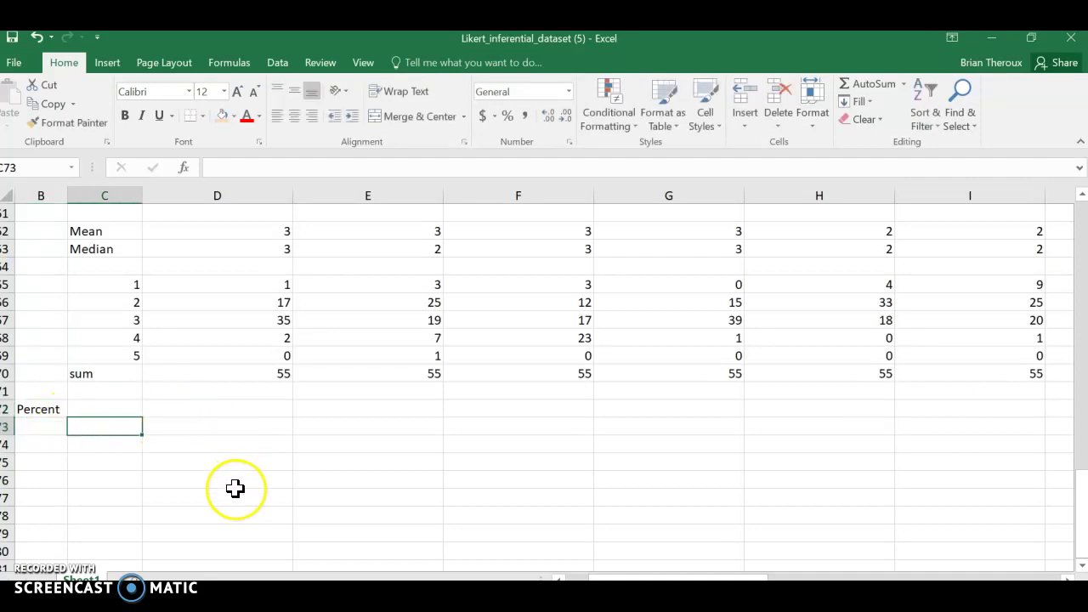
pyautogui.write('1 2 3 4 5')
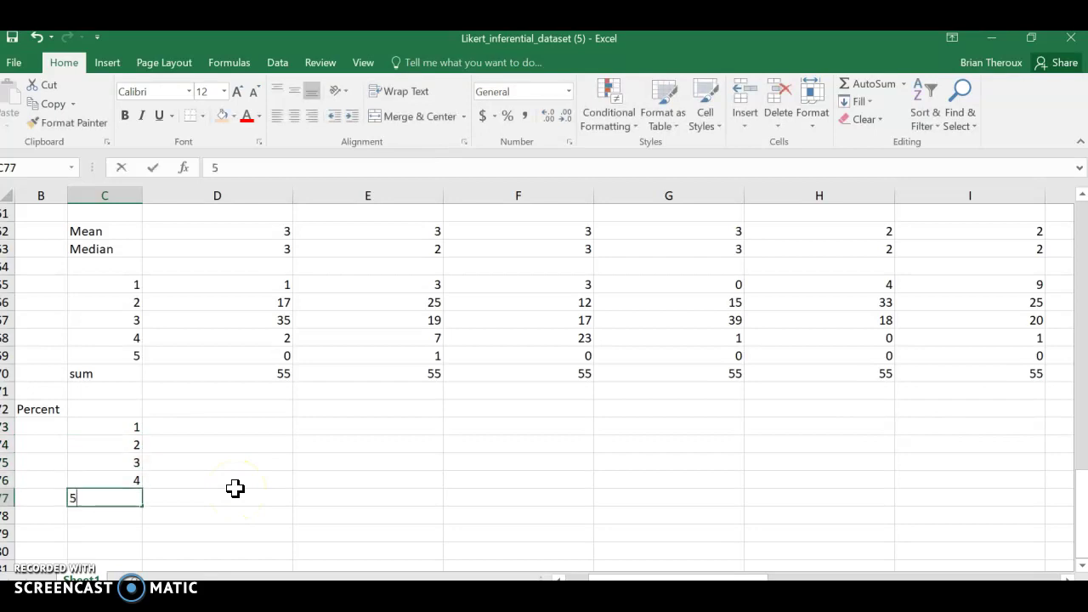
pyautogui.press('Return')
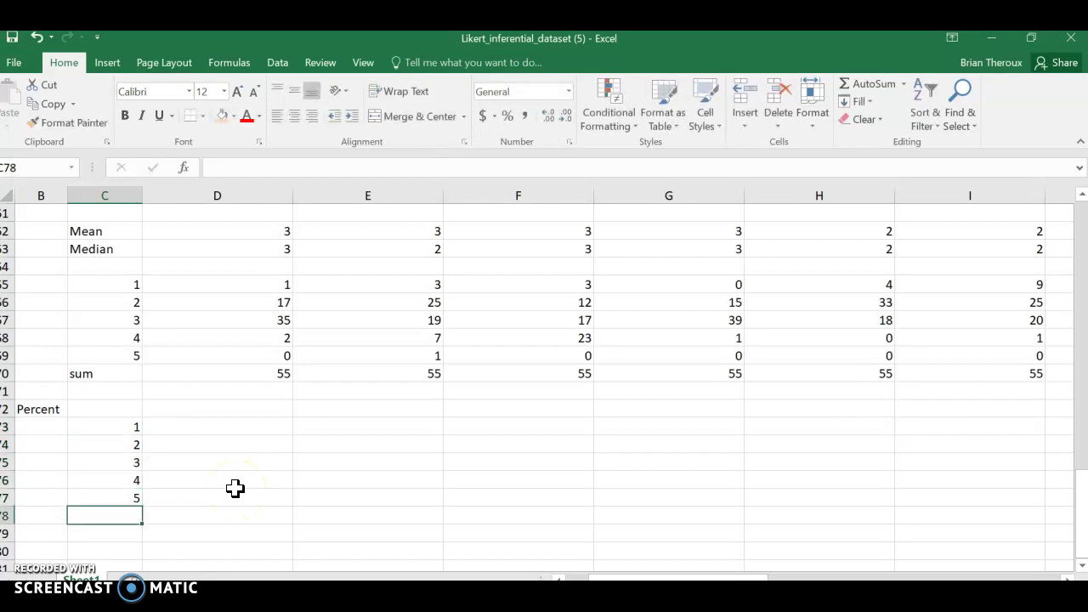
pyautogui.write('sum')
pyautogui.press('Tab')
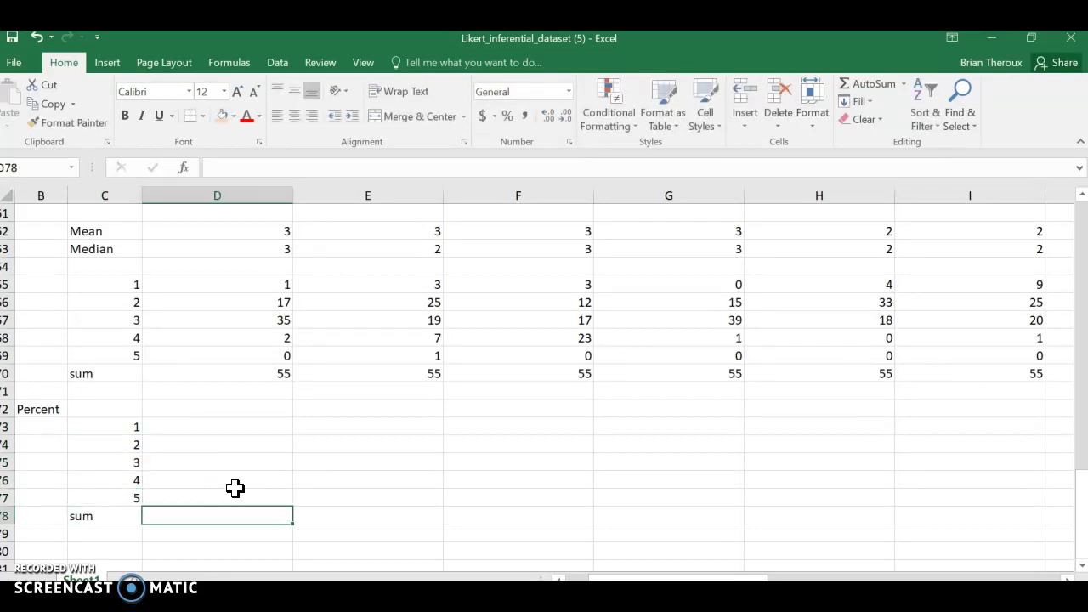
pyautogui.click(225, 430)
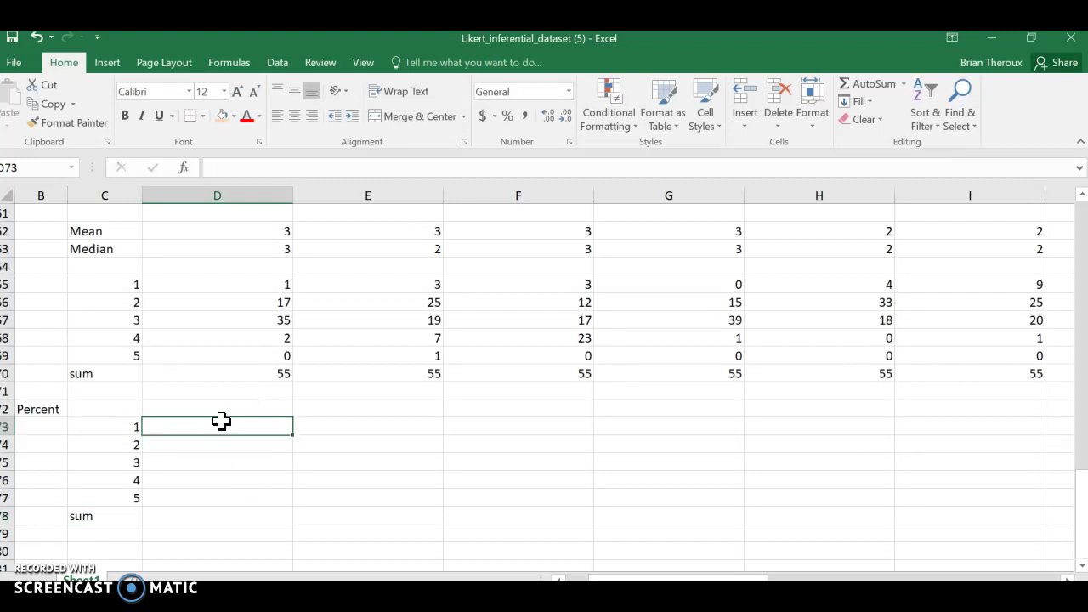
# - Enter =D65/55 in D73 and fill it down through D77
pyautogui.write('=')
pyautogui.click(235, 286)
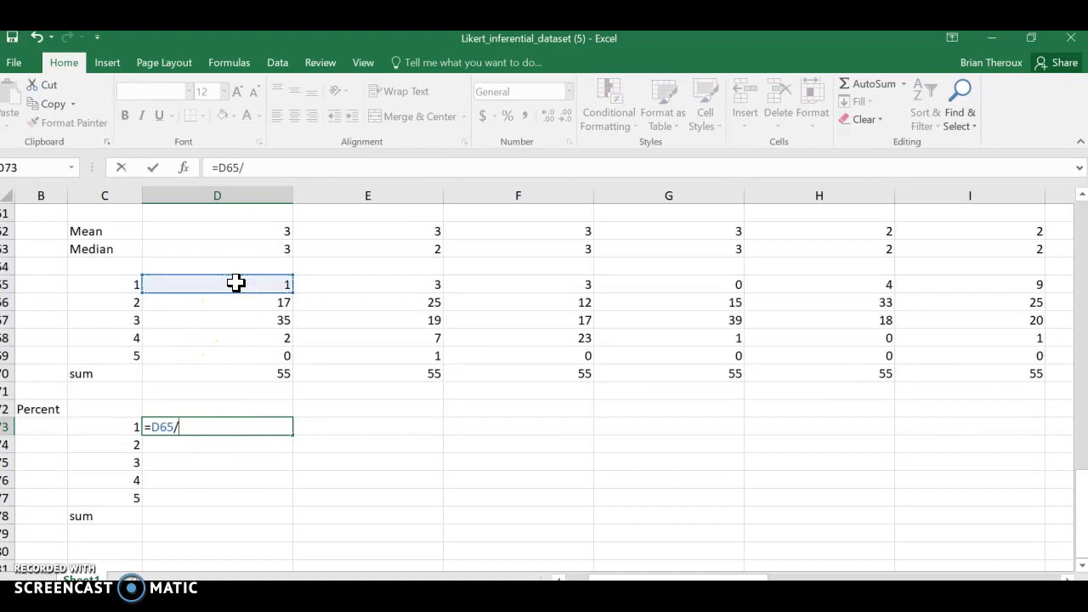
pyautogui.press('Return')
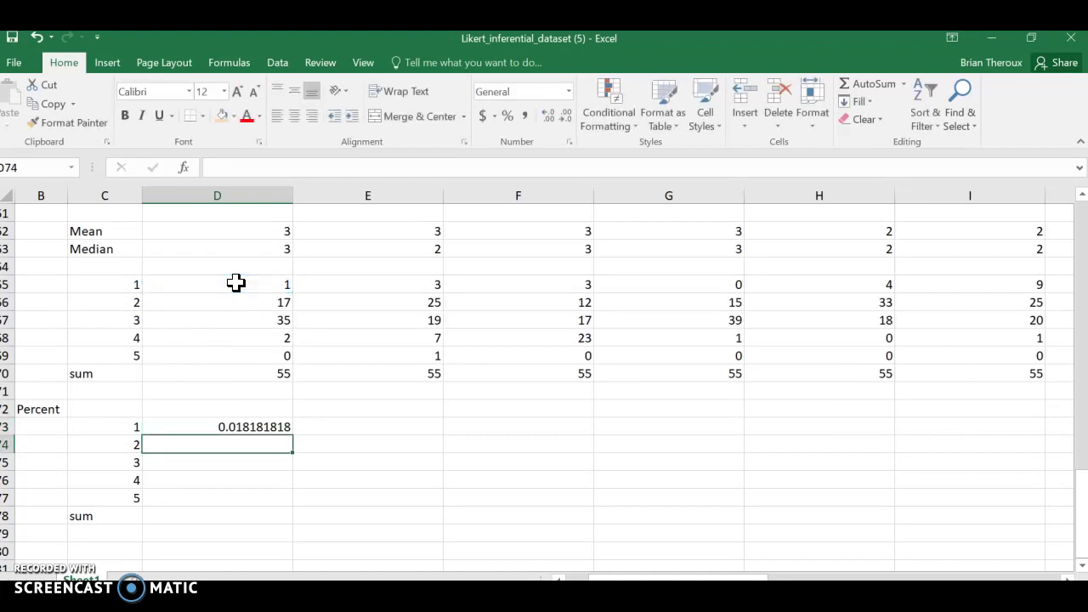
pyautogui.click(259, 427)
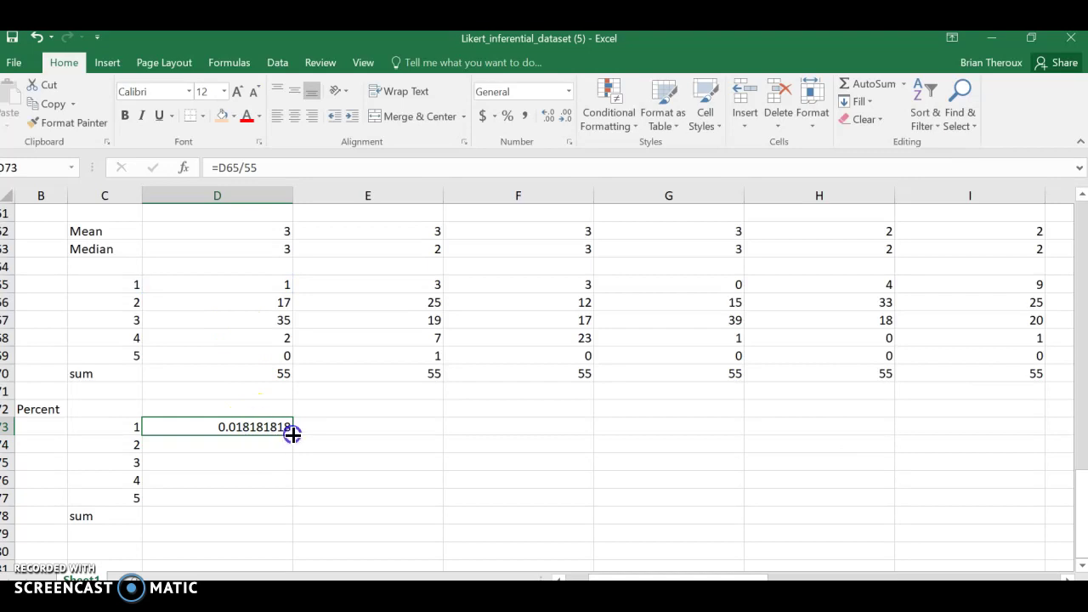
pyautogui.moveTo(292, 436); pyautogui.dragTo(280, 501)
# - Apply the Percentage number format to D73:D77 in Format Cells
pyautogui.rightClick(264, 442)
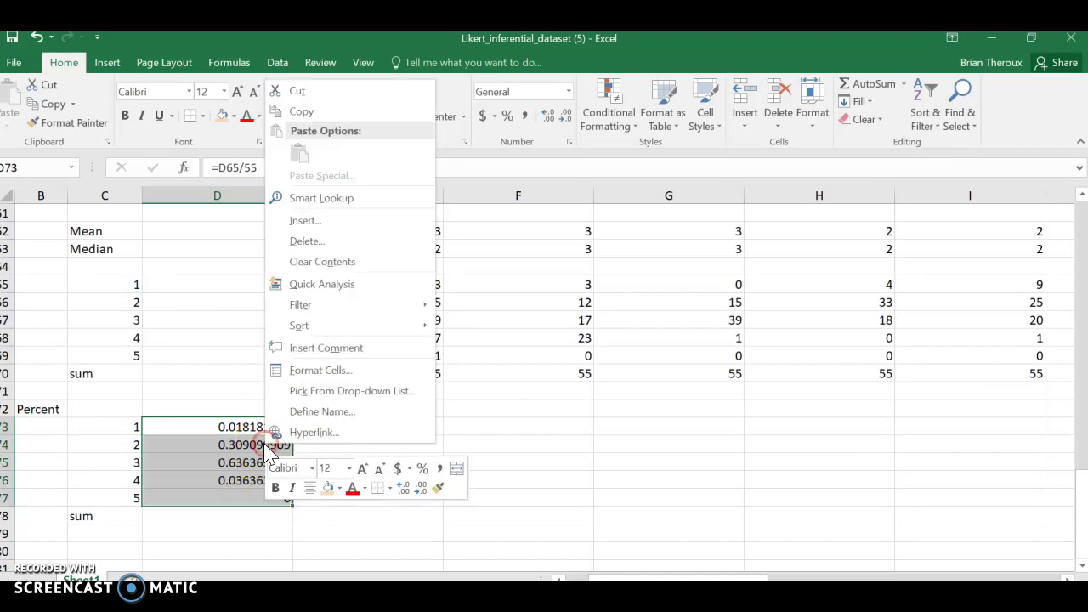
pyautogui.click(316, 373)
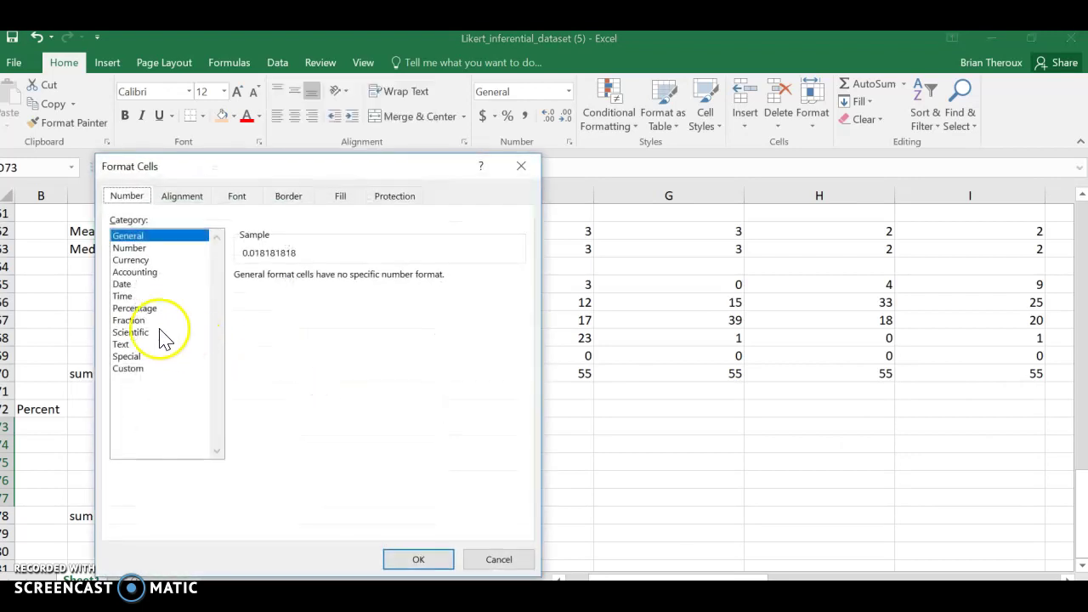
pyautogui.click(134, 308)
# - Set the percentages to 0 decimal places and confirm the format
pyautogui.click(349, 281)
pyautogui.click(349, 281)
pyautogui.click(421, 558)
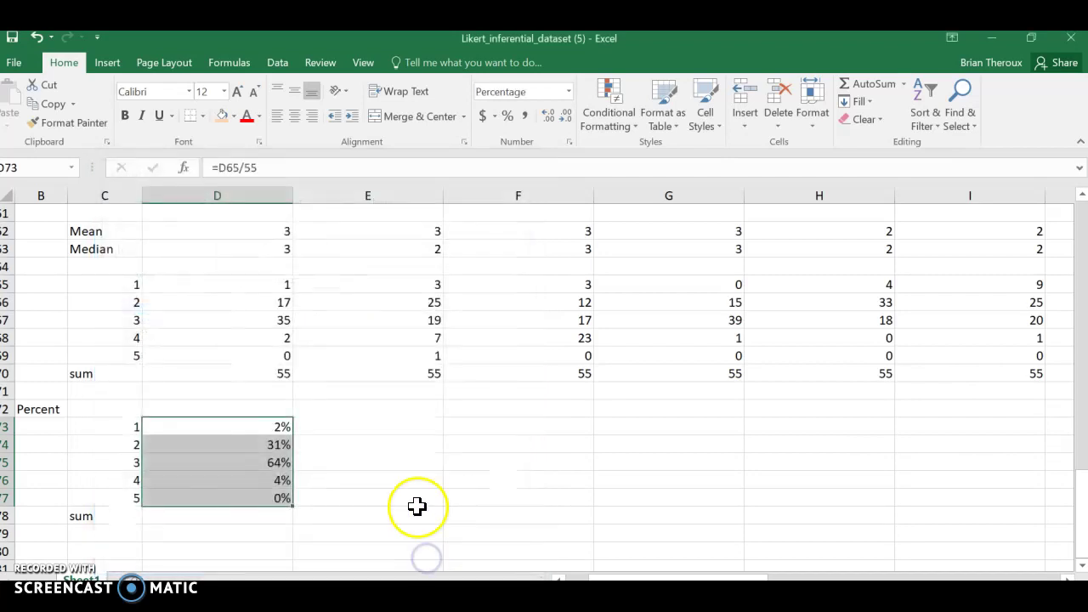
# - Enter =SUM(D73:D77) in D78 to total question 1's percentages
pyautogui.click(418, 505)
pyautogui.click(263, 520)
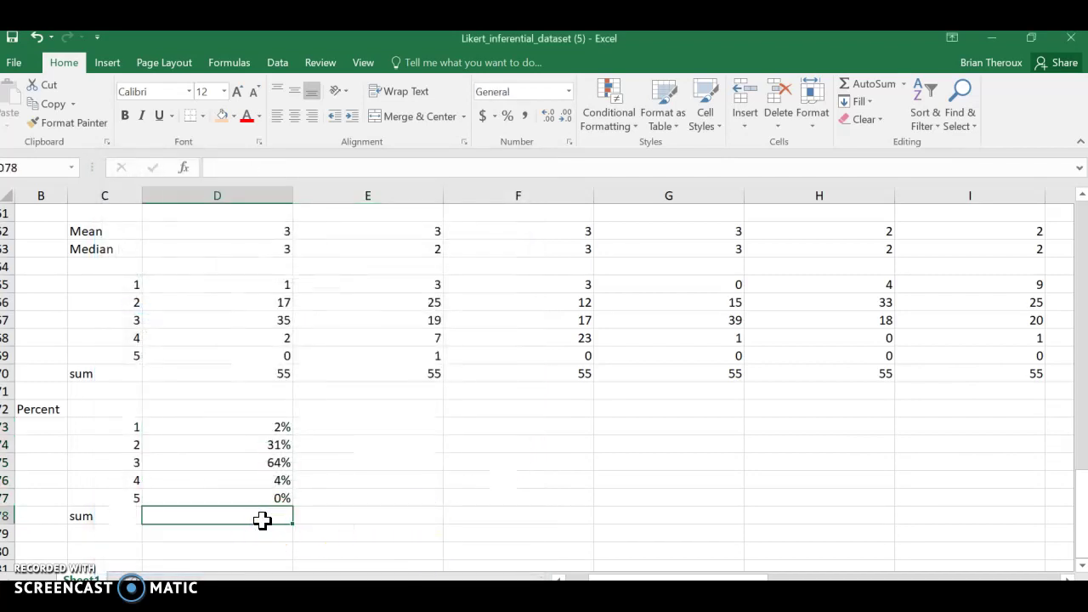
pyautogui.write('=SUM')
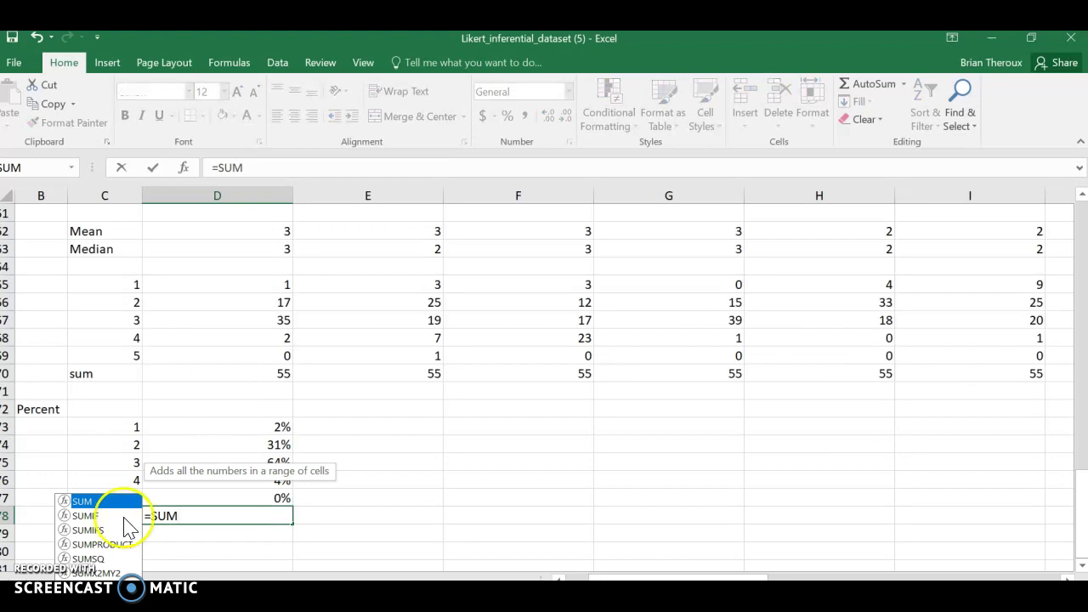
pyautogui.doubleClick(78, 501)
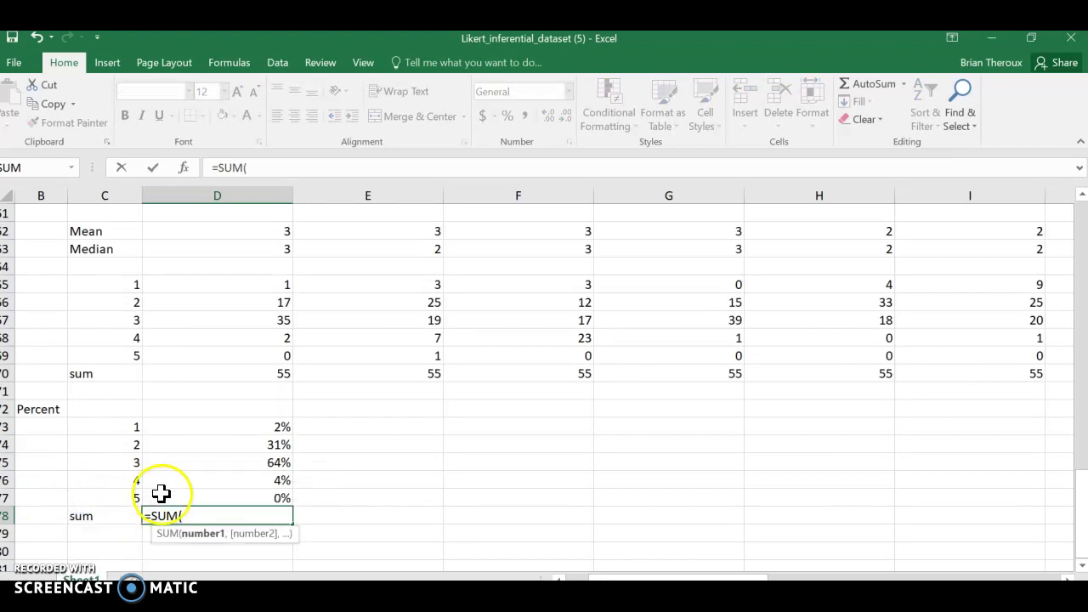
pyautogui.moveTo(162, 494); pyautogui.dragTo(178, 432)
pyautogui.press('Return')
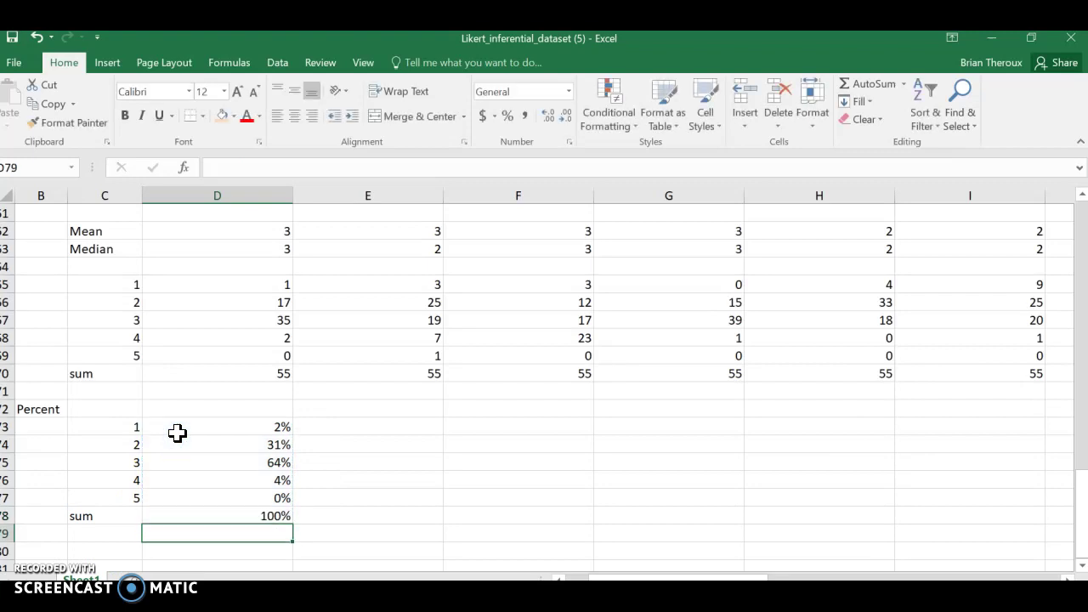
# - Fill the percent formulas in D73:D77 and the D78 sum right to column R
pyautogui.click(282, 426)
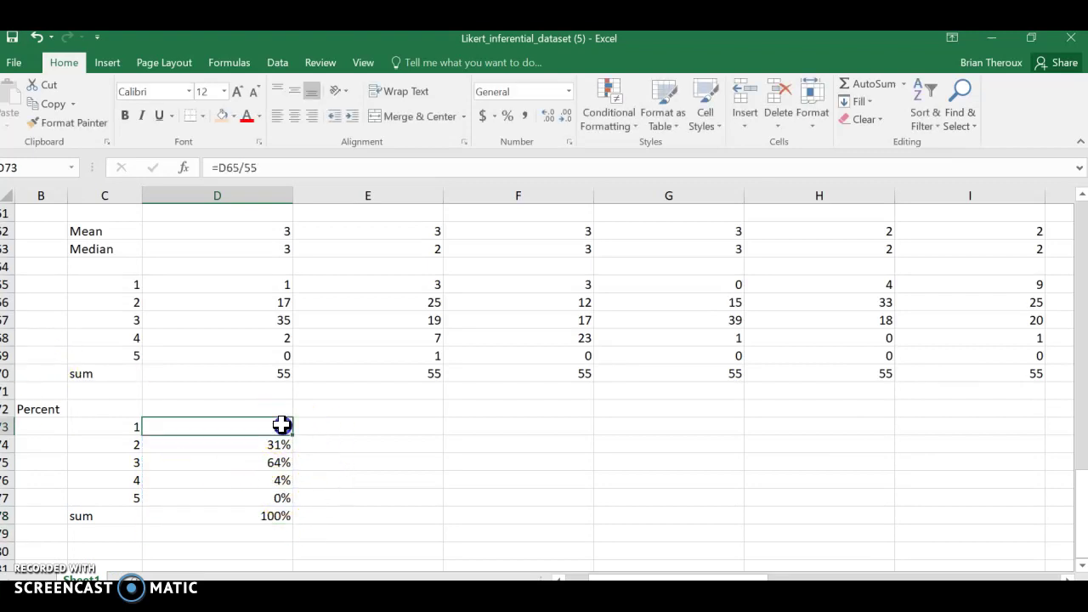
pyautogui.moveTo(282, 425); pyautogui.dragTo(570, 495)
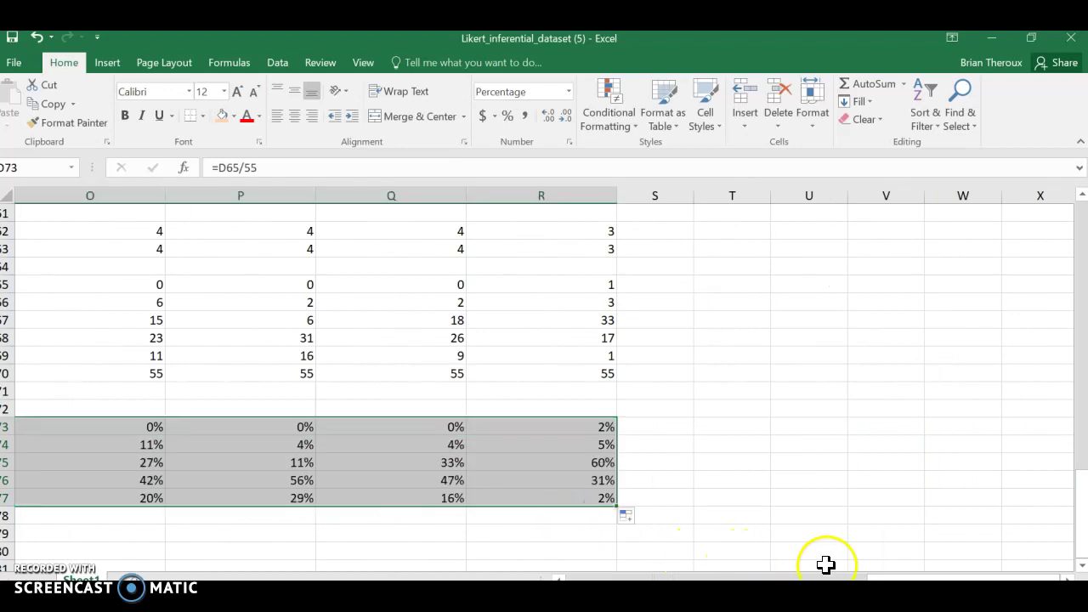
pyautogui.click(863, 578)
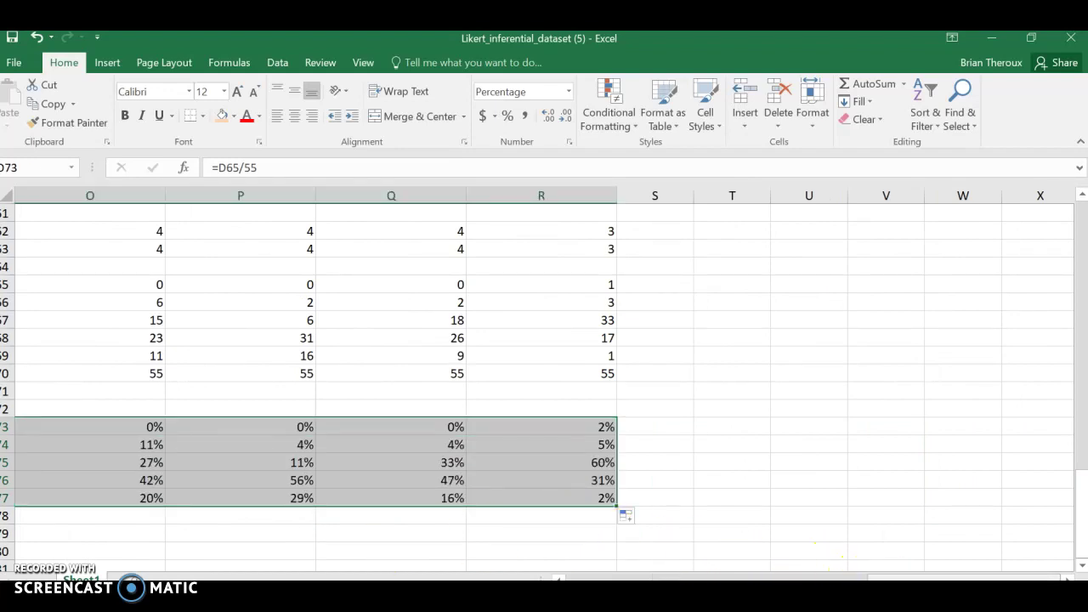
pyautogui.moveTo(863, 578); pyautogui.dragTo(500, 518)
pyautogui.click(493, 518)
pyautogui.click(269, 520)
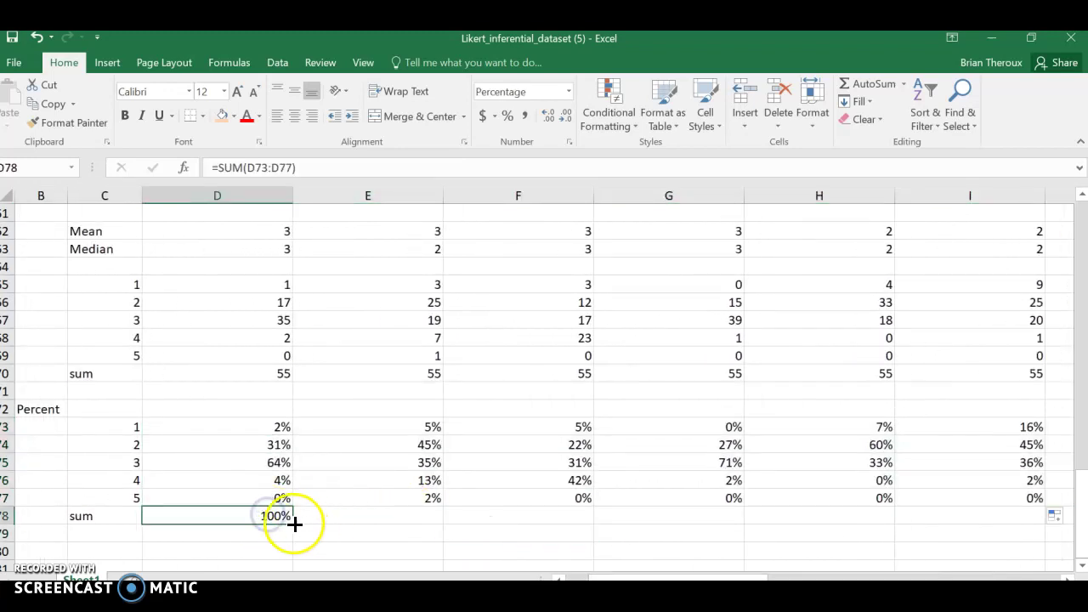
pyautogui.moveTo(293, 525)
pyautogui.mouseDown()
pyautogui.moveTo(1063, 521)
pyautogui.moveTo(629, 512)
pyautogui.mouseUp()
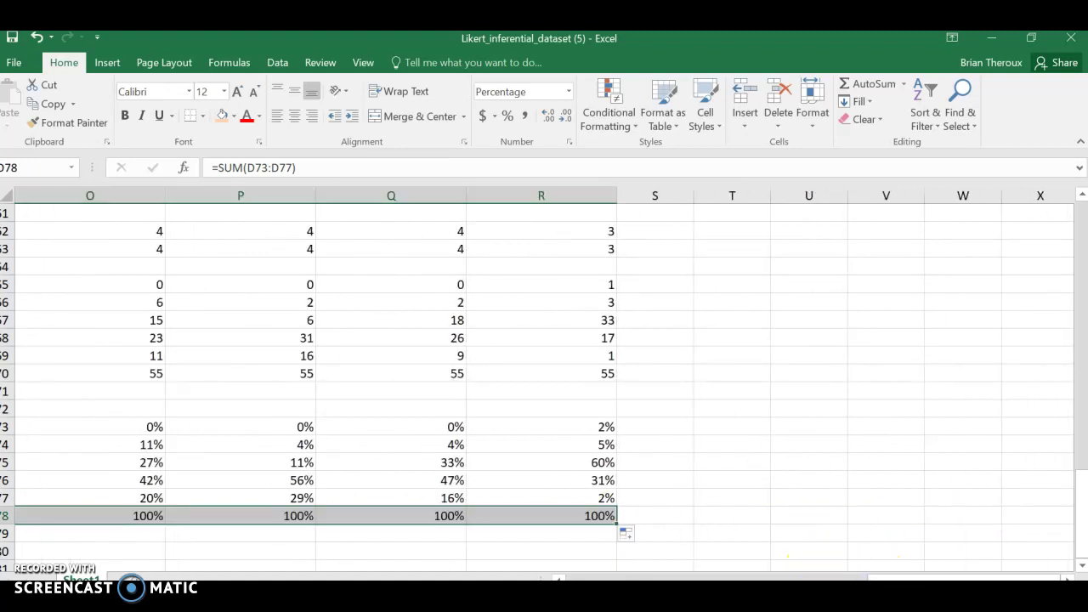
pyautogui.moveTo(960, 577); pyautogui.dragTo(655, 578)
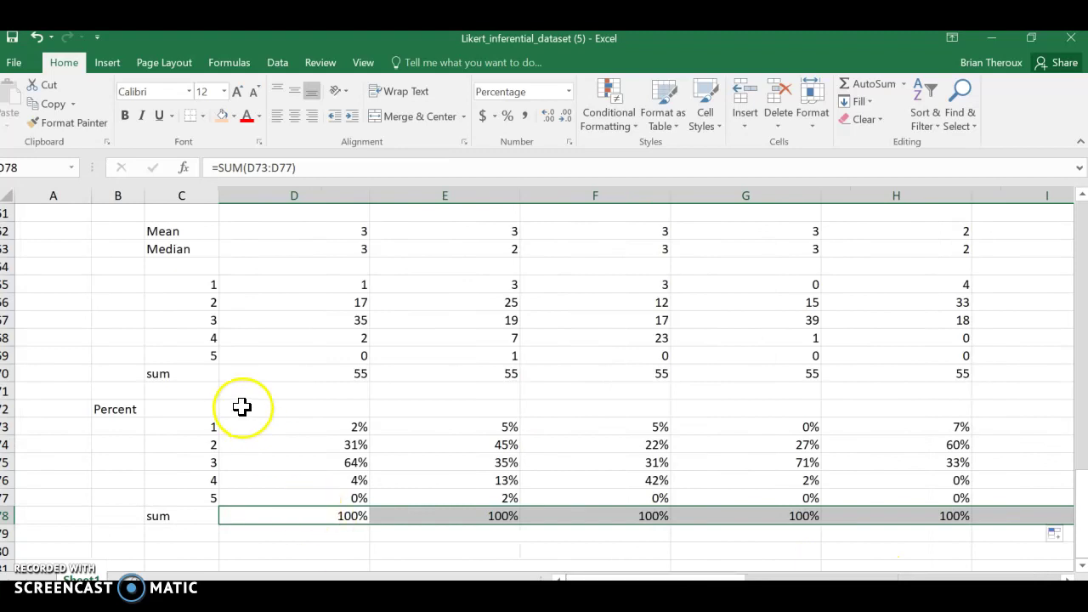
# - Replace the C73:C77 rating labels 1–5 with SD, D, N, A and SA
pyautogui.click(209, 428)
pyautogui.scroll(15, 282, 451)
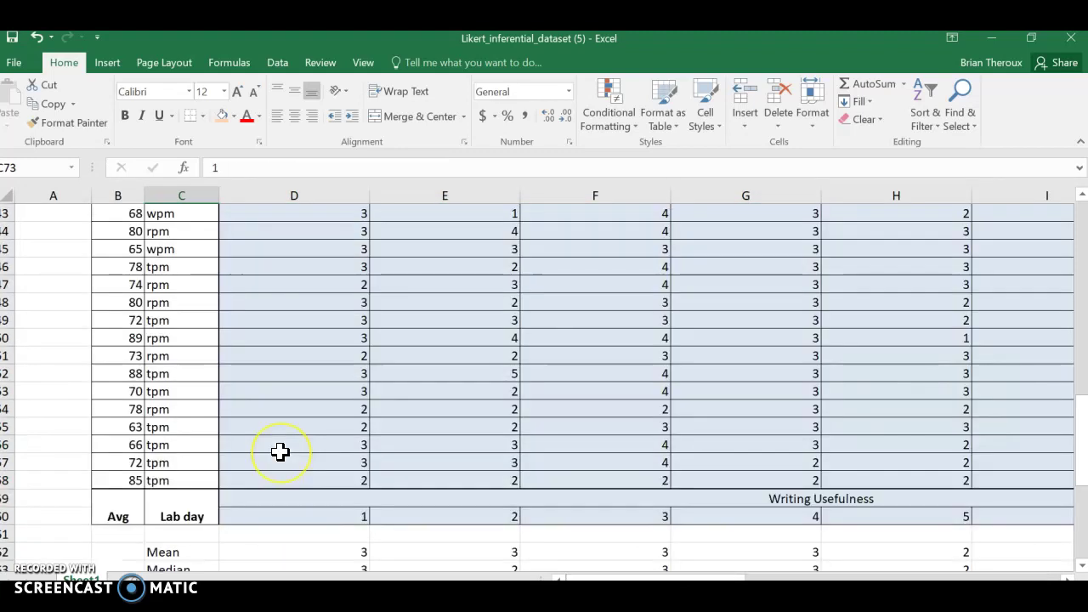
pyautogui.scroll(2, 281, 452)
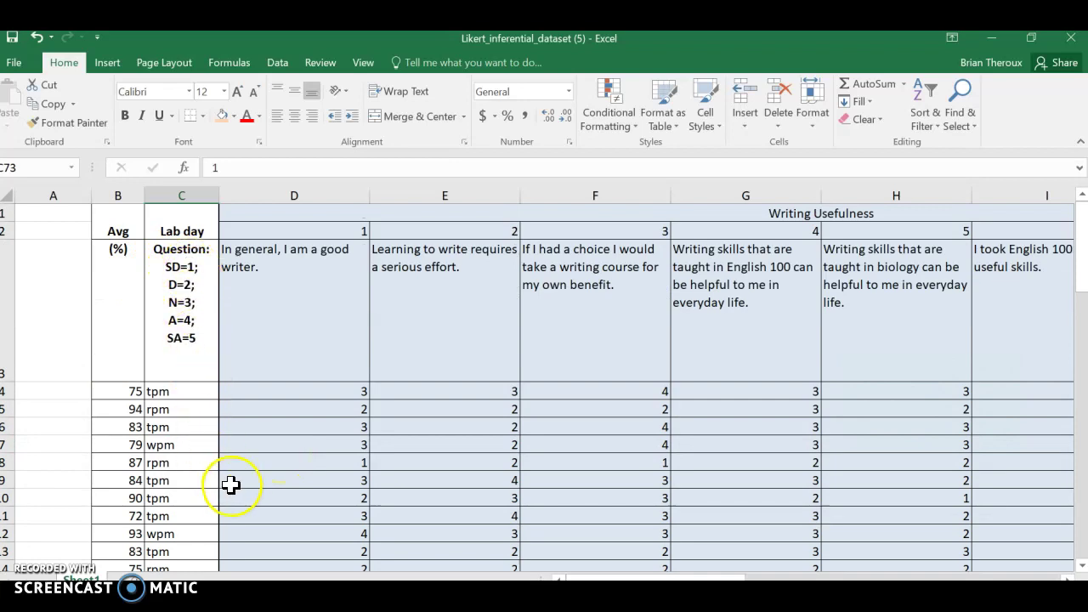
pyautogui.scroll(-18, 231, 486)
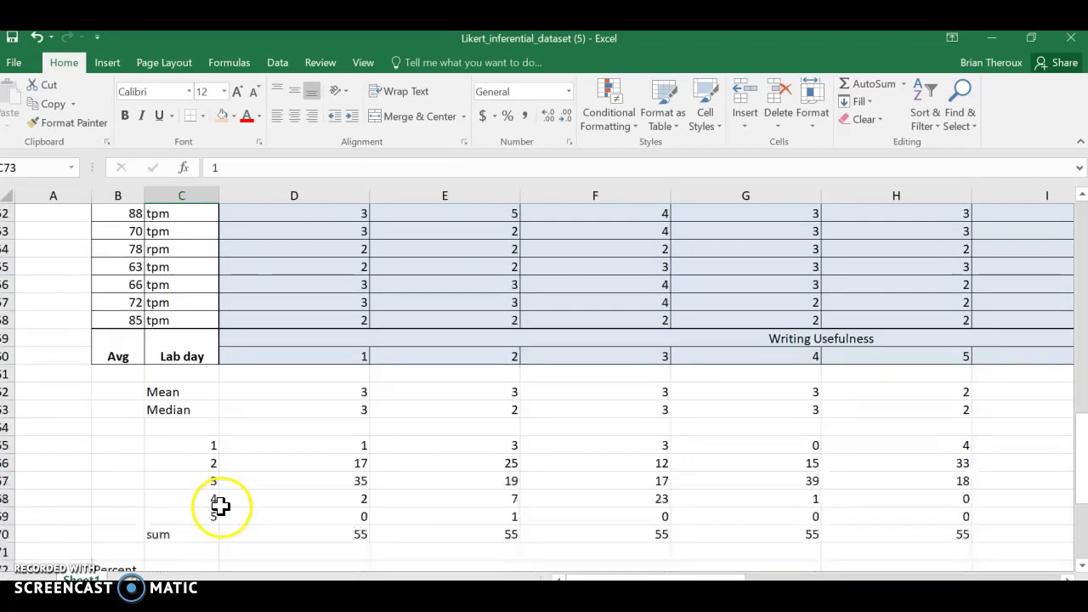
pyautogui.scroll(-4, 204, 476)
pyautogui.scroll(1, 182, 408)
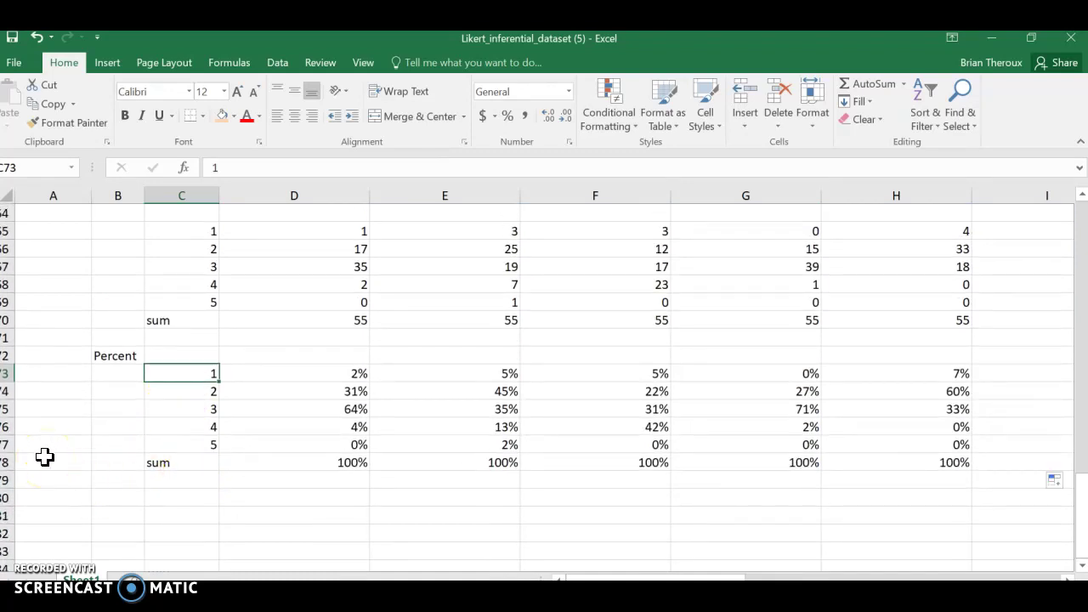
pyautogui.write('SD')
pyautogui.press('Return')
pyautogui.write('D')
pyautogui.press('Return')
pyautogui.write('N')
pyautogui.press('Return')
pyautogui.write('A')
pyautogui.press('Return')
pyautogui.press('Return')
pyautogui.press('Right')
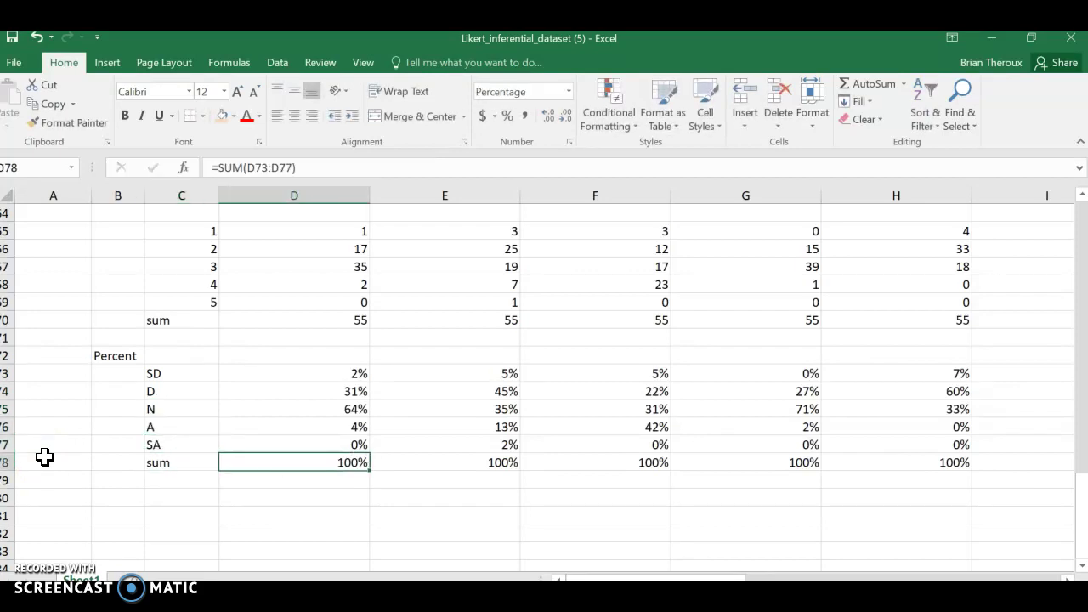
pyautogui.press('Down')
pyautogui.scroll(-1, 128, 451)
pyautogui.click(272, 514)
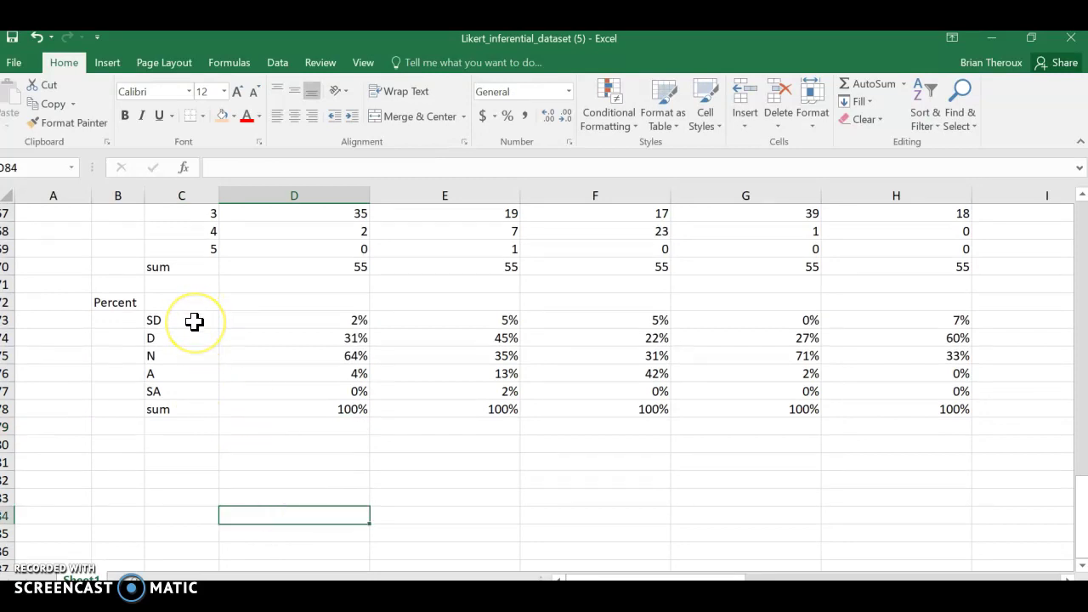
# - Chart C73:K77 as a Stacked Column from the Recommended Charts dialog
pyautogui.moveTo(195, 321); pyautogui.dragTo(238, 358)
pyautogui.click(323, 474)
pyautogui.moveTo(1078, 505); pyautogui.dragTo(1078, 473)
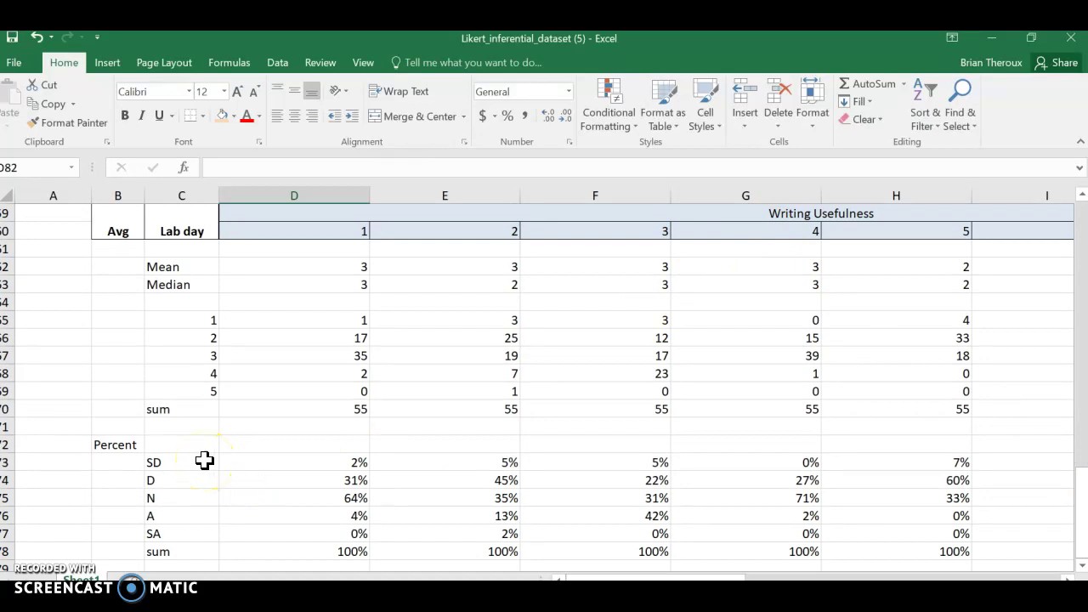
pyautogui.moveTo(204, 460); pyautogui.dragTo(580, 537)
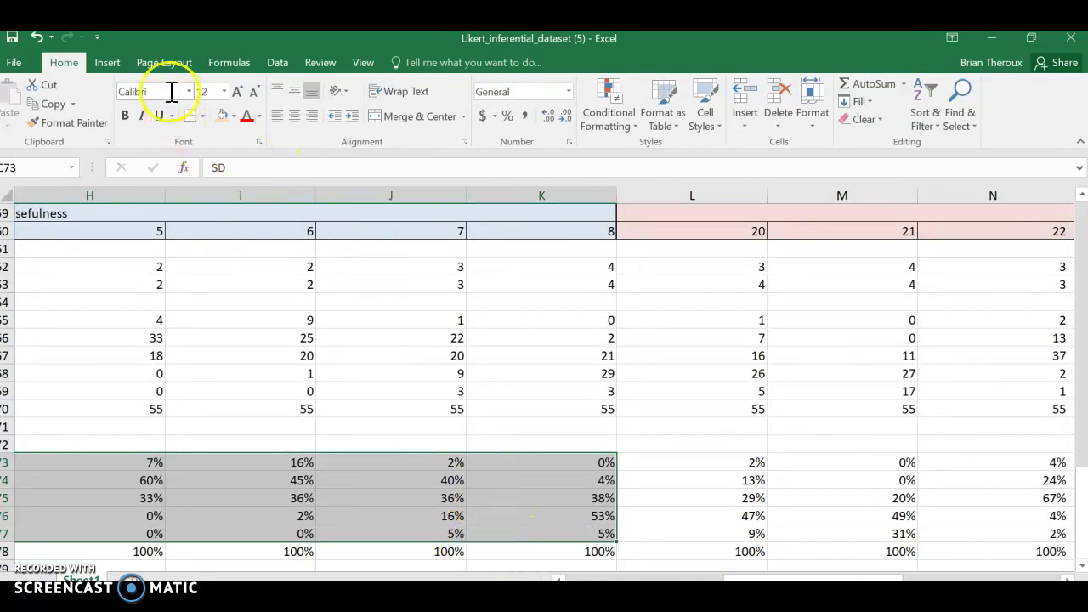
pyautogui.click(107, 62)
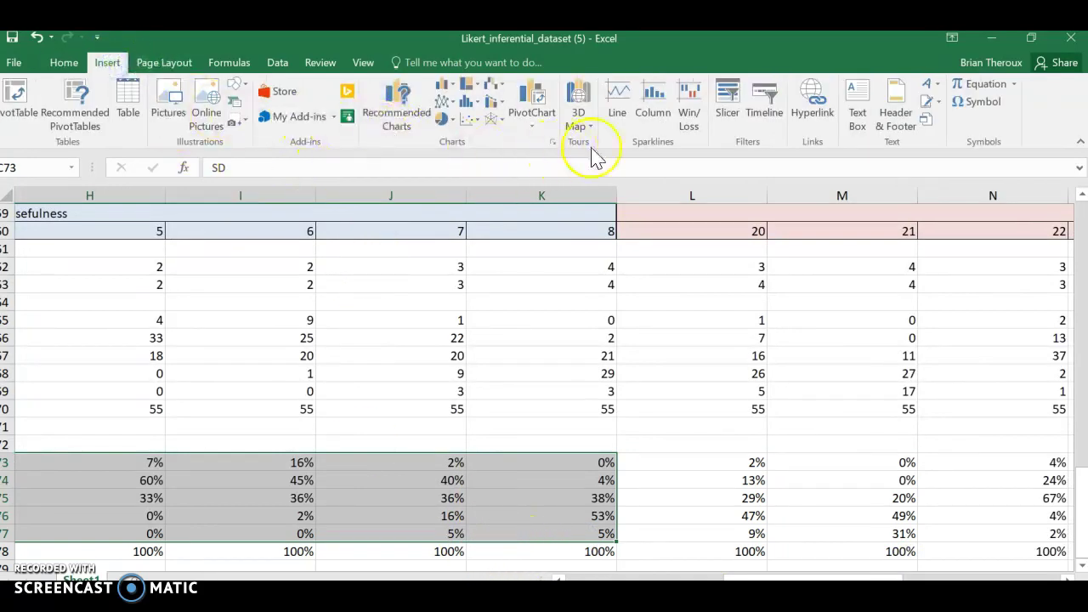
pyautogui.click(553, 141)
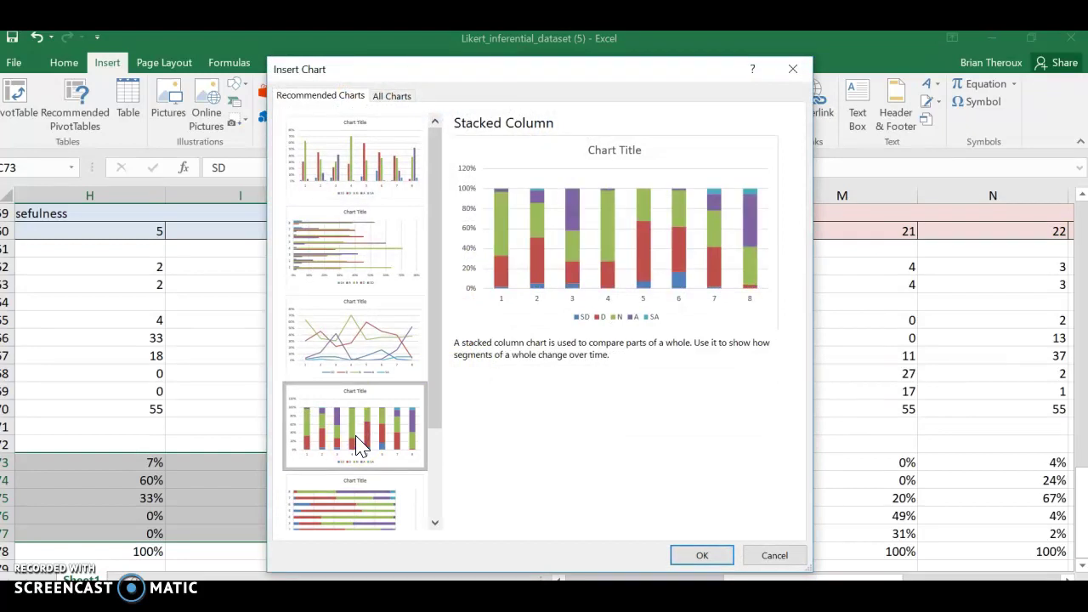
pyautogui.click(379, 509)
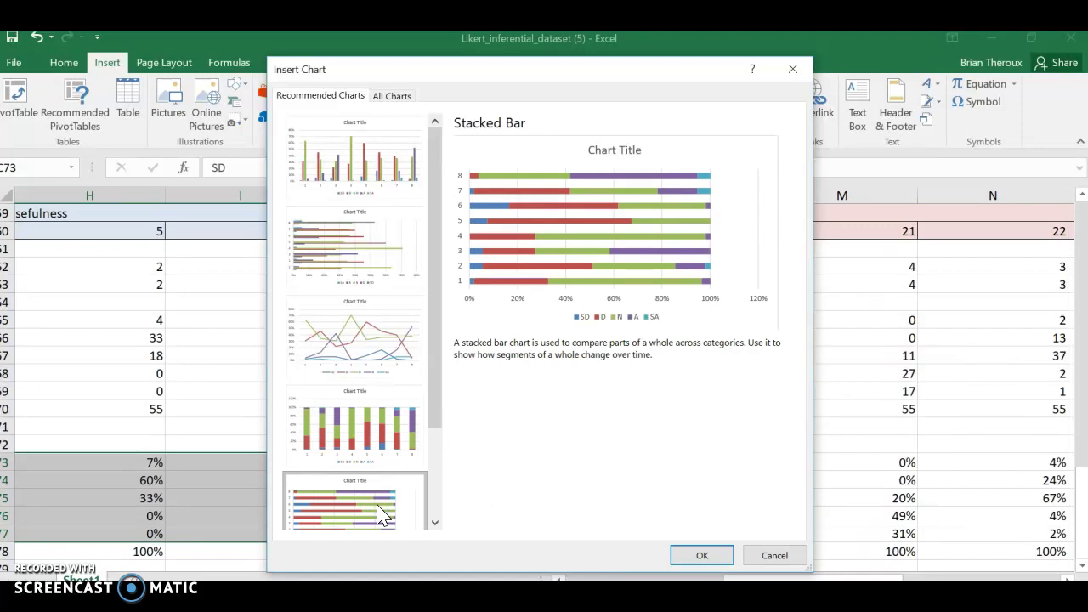
pyautogui.click(365, 435)
pyautogui.click(697, 557)
# - Move the chart below the percent table
pyautogui.scroll(-2, 644, 501)
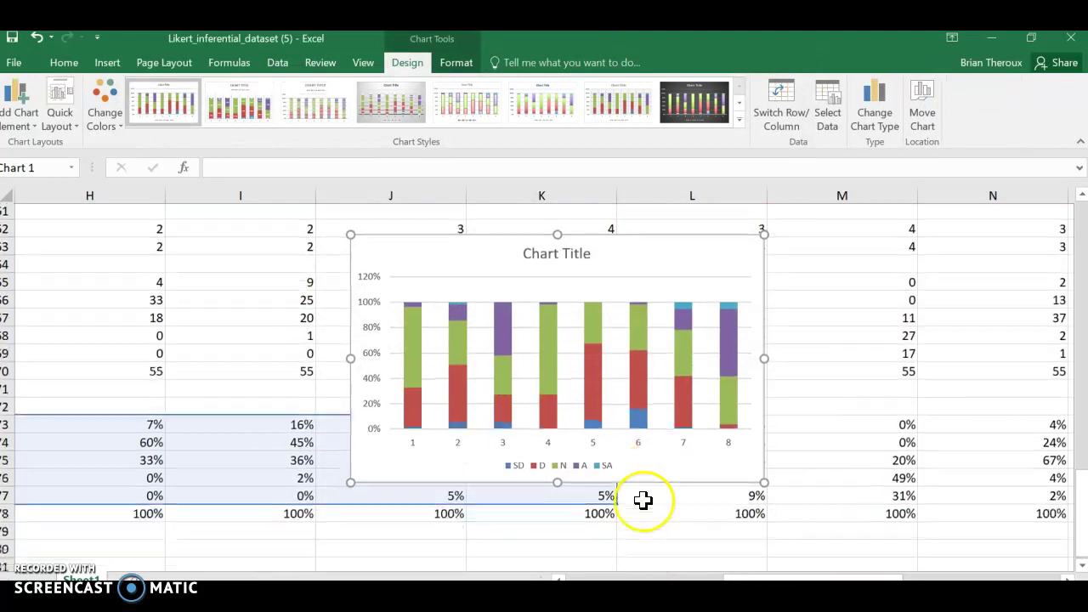
pyautogui.moveTo(623, 409); pyautogui.dragTo(553, 557)
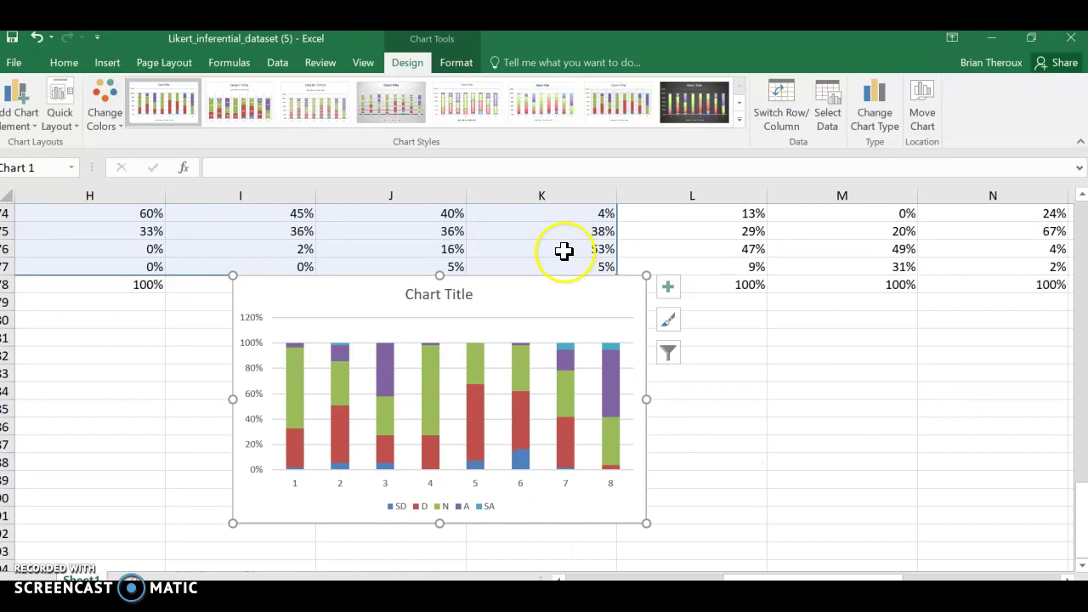
pyautogui.moveTo(578, 299); pyautogui.dragTo(440, 335)
pyautogui.scroll(8, 446, 335)
pyautogui.scroll(-8, 451, 338)
# - Replace the chart's placeholder title with 'Writing'
pyautogui.click(331, 326)
pyautogui.doubleClick(330, 326)
pyautogui.moveTo(332, 327); pyautogui.dragTo(261, 330)
pyautogui.write('Writing')
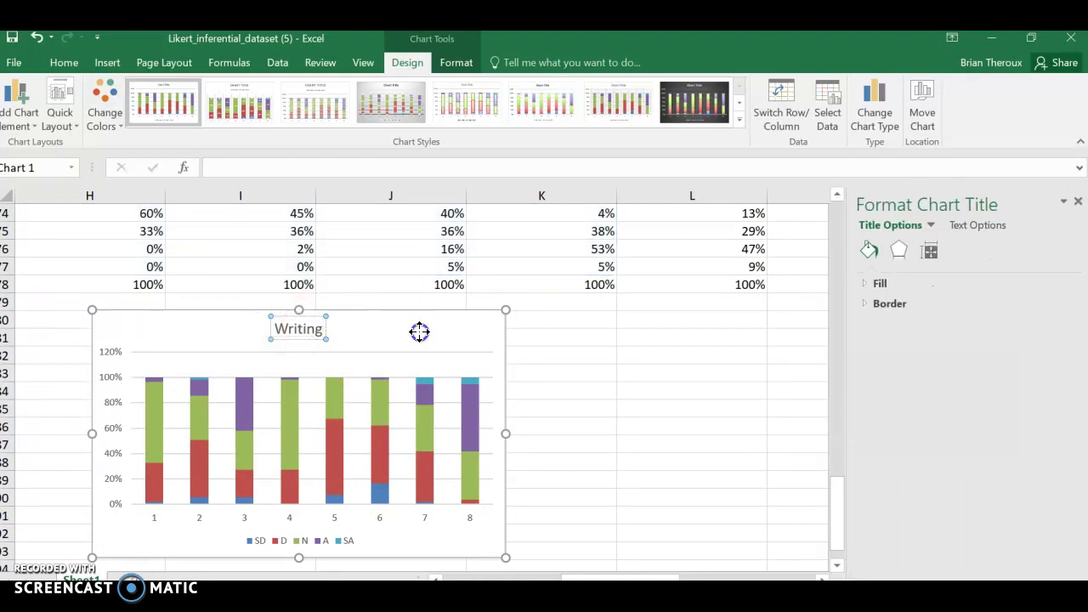
pyautogui.click(459, 355)
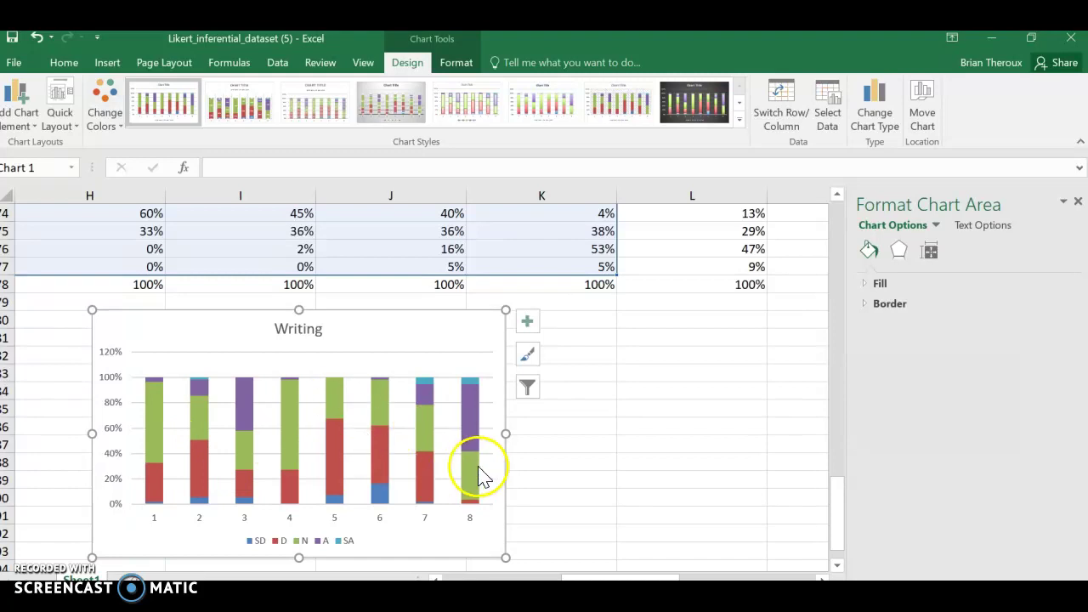
pyautogui.click(614, 463)
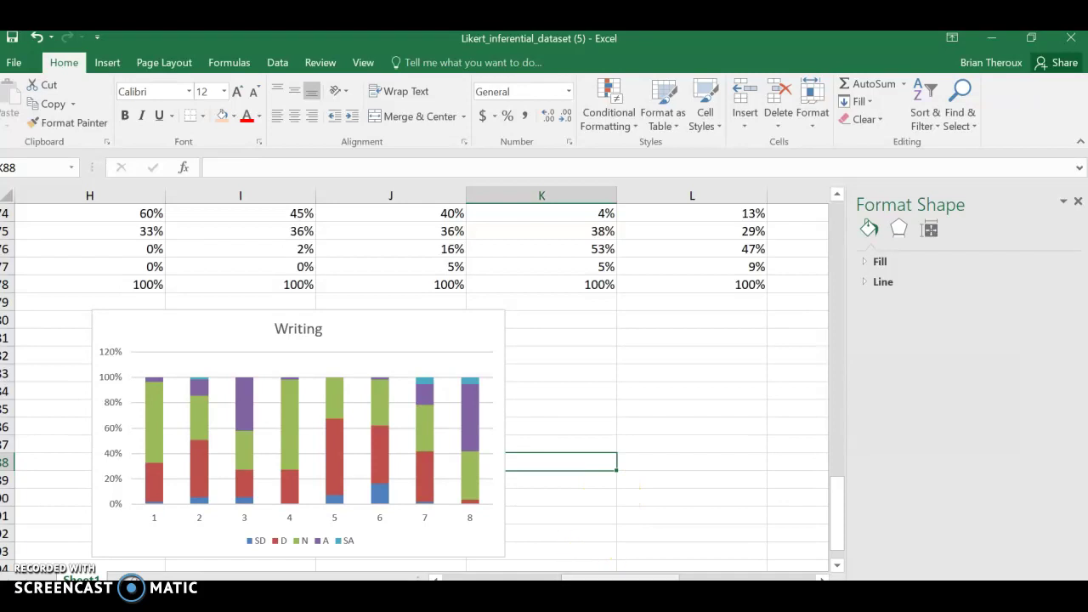
# - Enter SD, D, N, A and SA down S73:S77, then select the Models percentages with them
pyautogui.scroll(4, 681, 479)
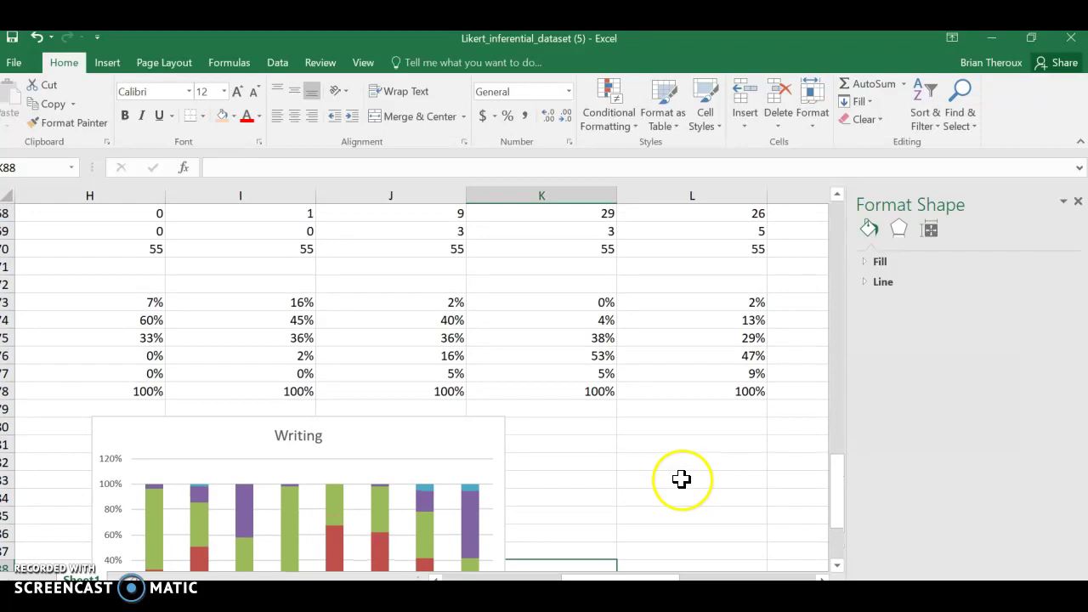
pyautogui.hscroll(8, 413, 383)
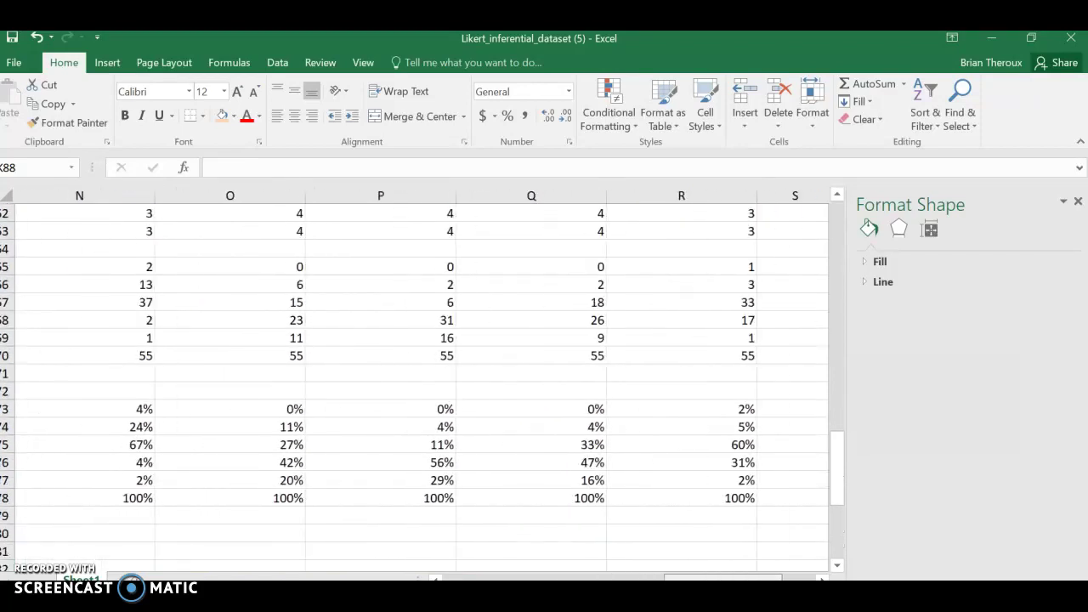
pyautogui.hscroll(1, 413, 437)
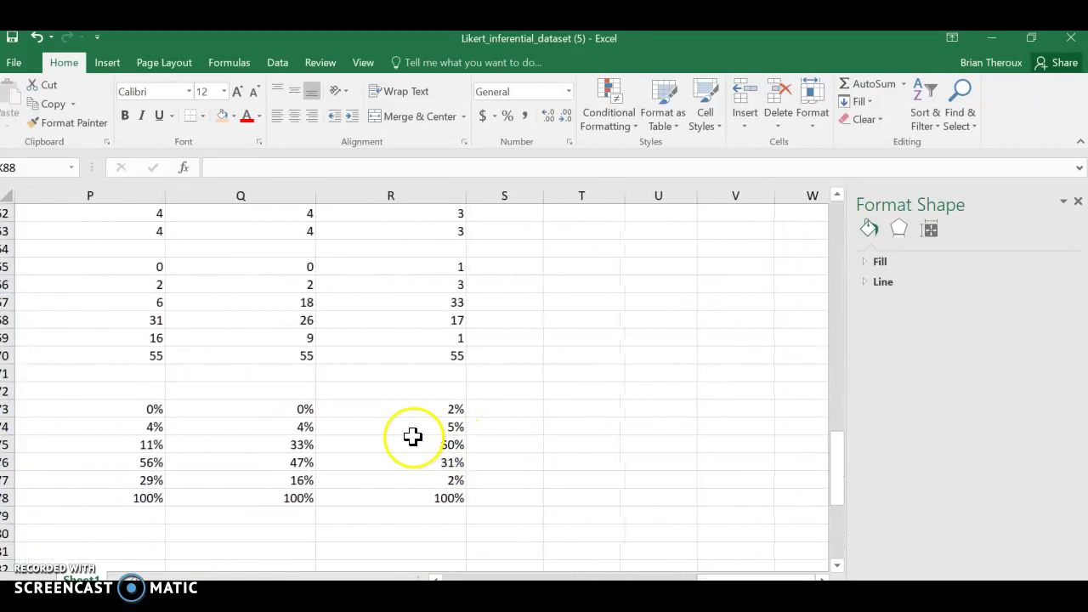
pyautogui.click(530, 394)
pyautogui.write('SA')
pyautogui.press('Return')
pyautogui.write('A')
pyautogui.press('Return')
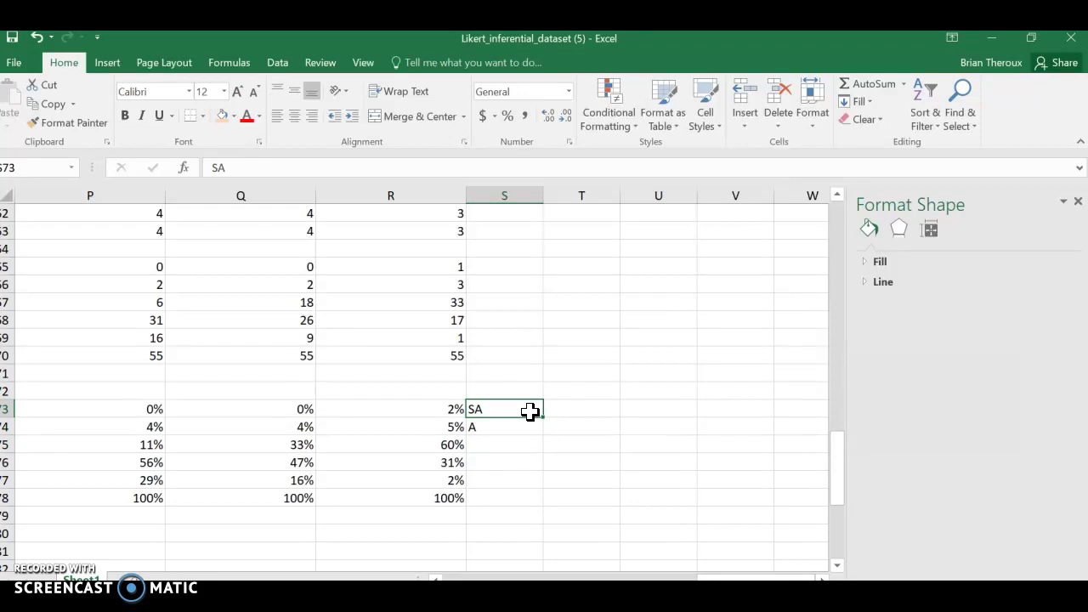
pyautogui.write('SD')
pyautogui.press('Return')
pyautogui.write('N')
pyautogui.press('Return')
pyautogui.write('A')
pyautogui.press('Return')
pyautogui.write('S')
pyautogui.press('Return')
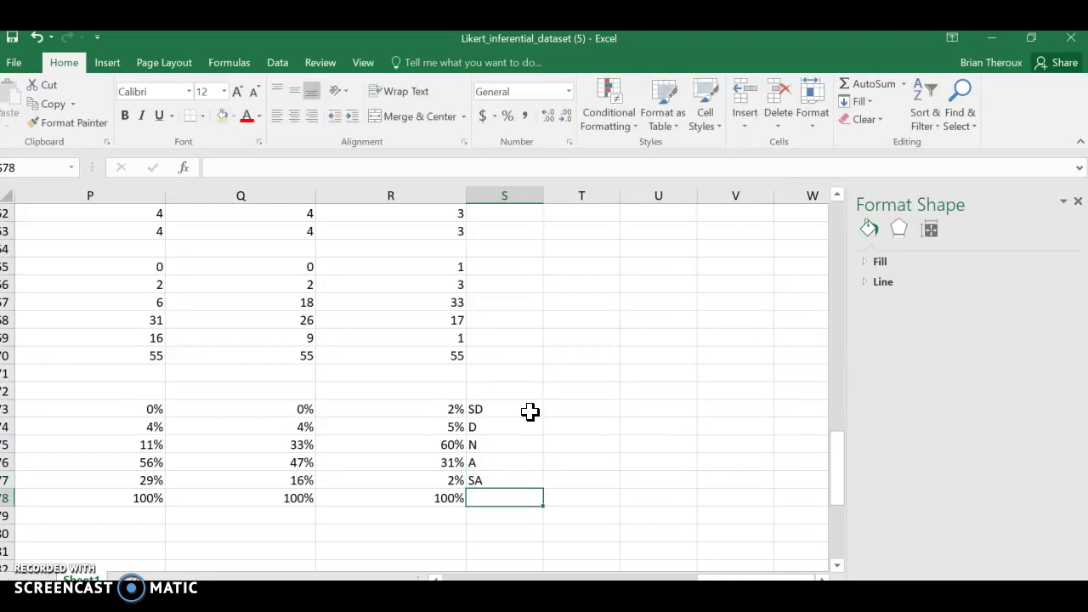
pyautogui.moveTo(522, 405); pyautogui.dragTo(138, 483)
pyautogui.scroll(1, 352, 366)
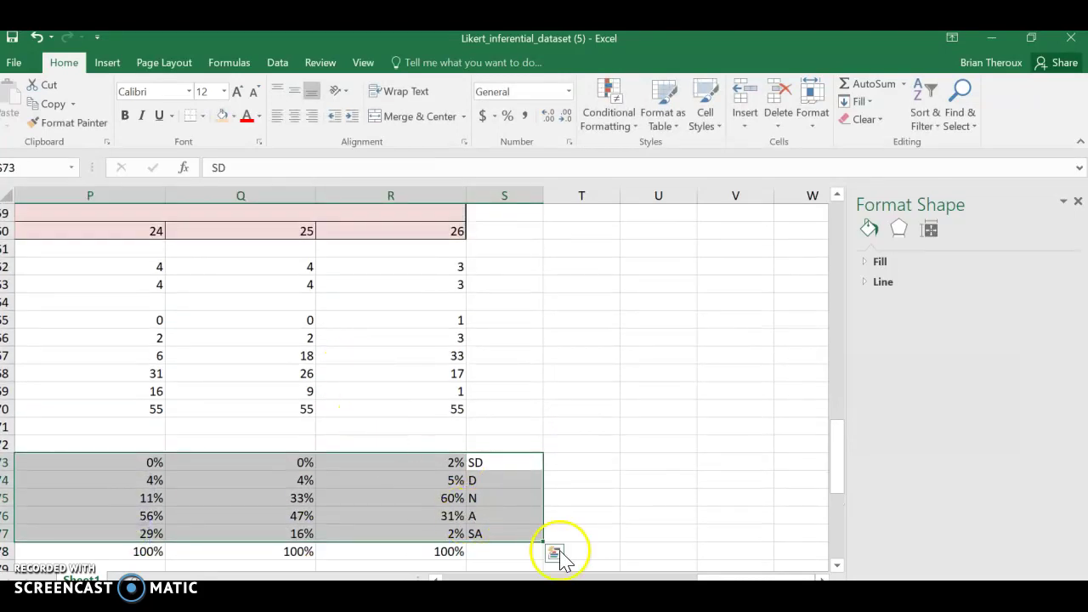
# - Chart the Models percentages and labels as a Stacked Column
pyautogui.click(689, 530)
pyautogui.moveTo(520, 533); pyautogui.dragTo(805, 466)
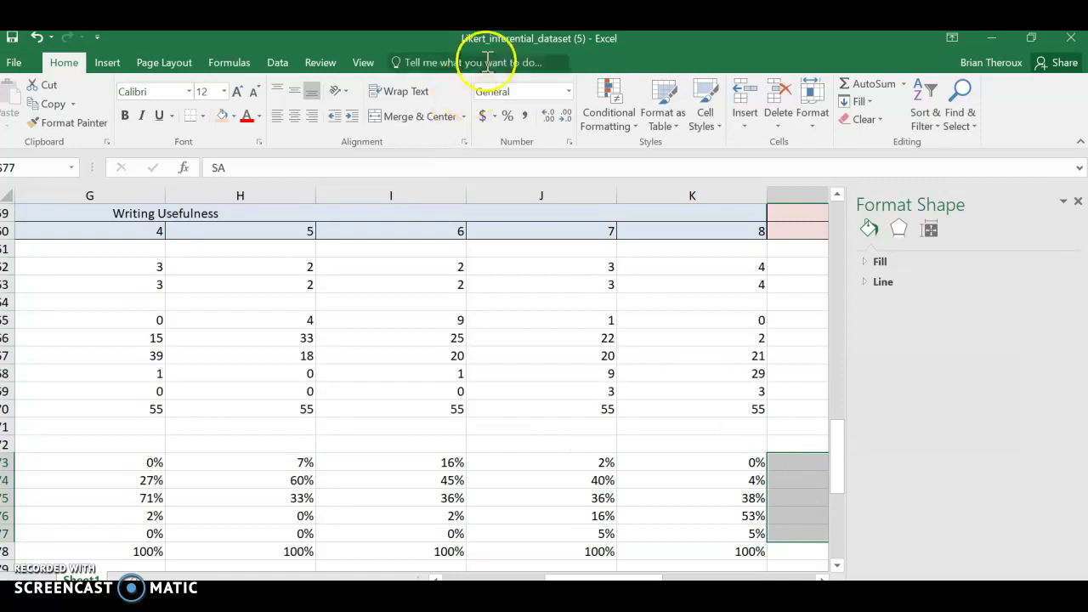
pyautogui.click(108, 63)
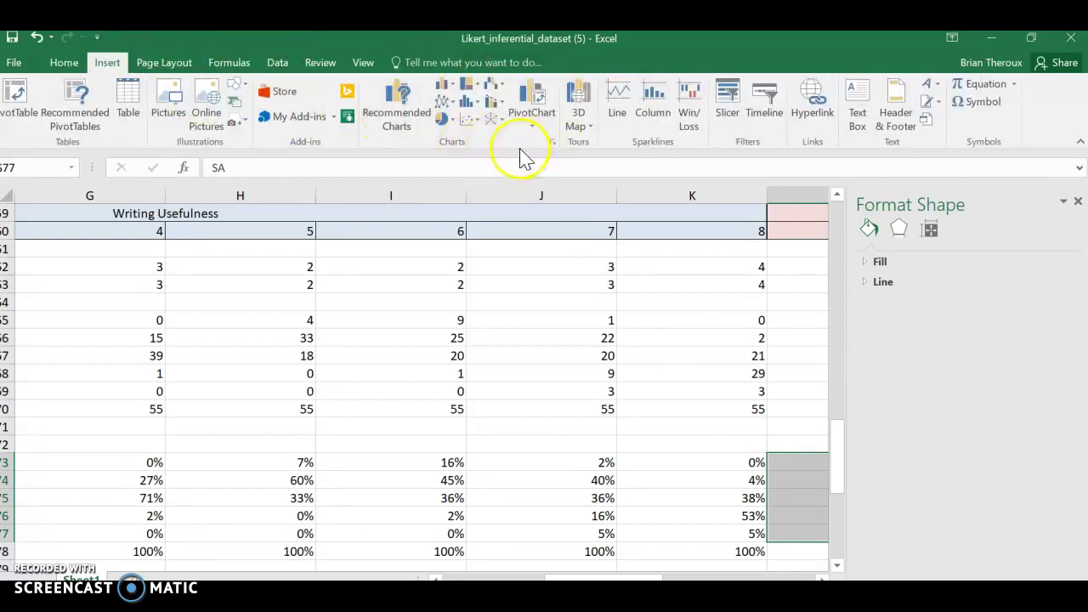
pyautogui.click(554, 145)
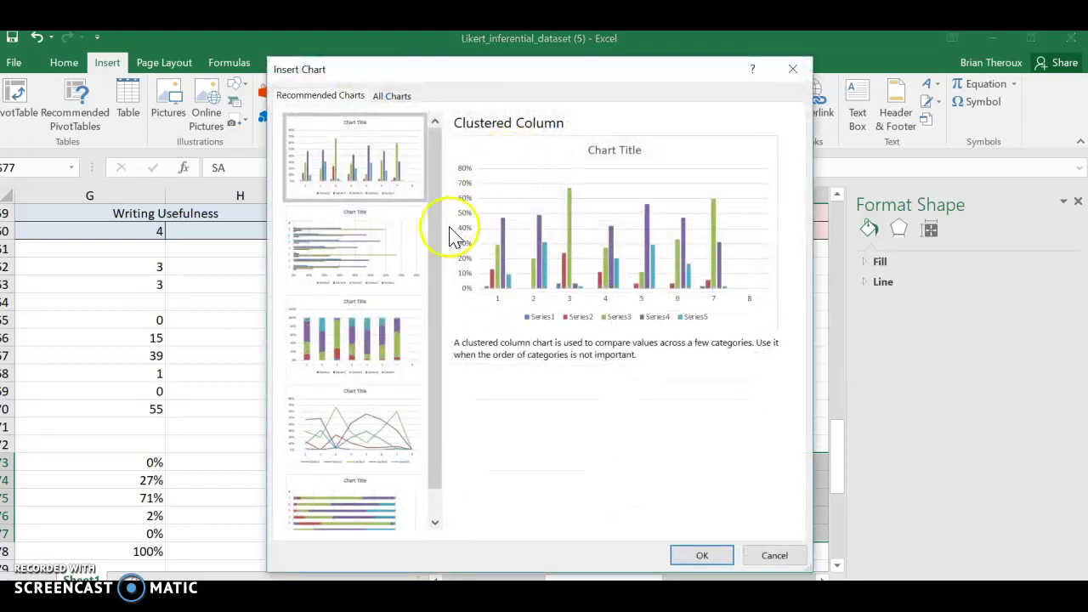
pyautogui.click(349, 342)
pyautogui.click(690, 555)
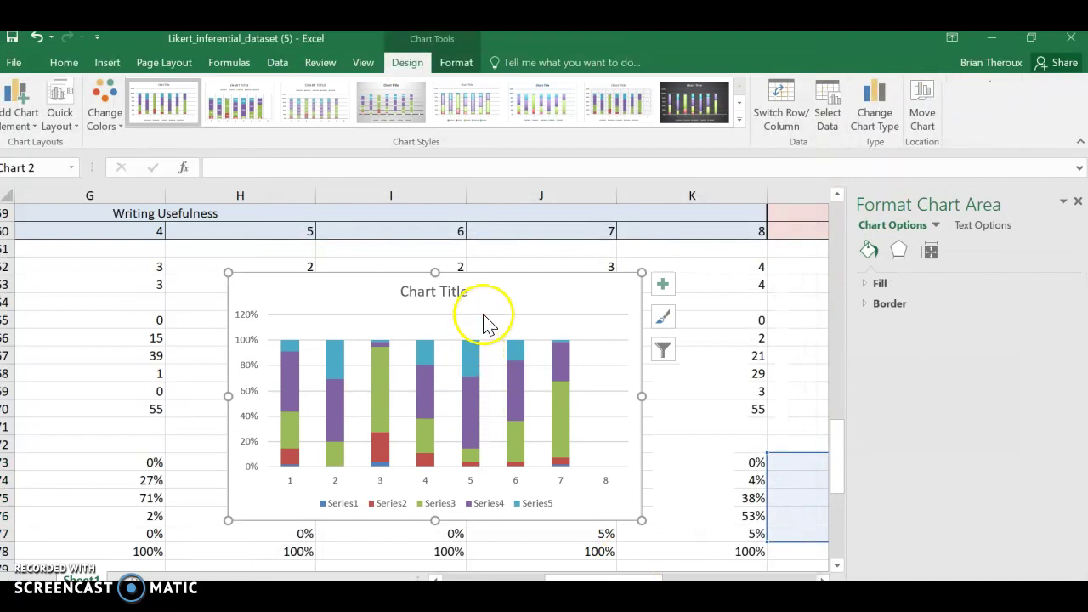
# - Retitle the new chart 'Models' and drag it down below the tables
pyautogui.click(434, 298)
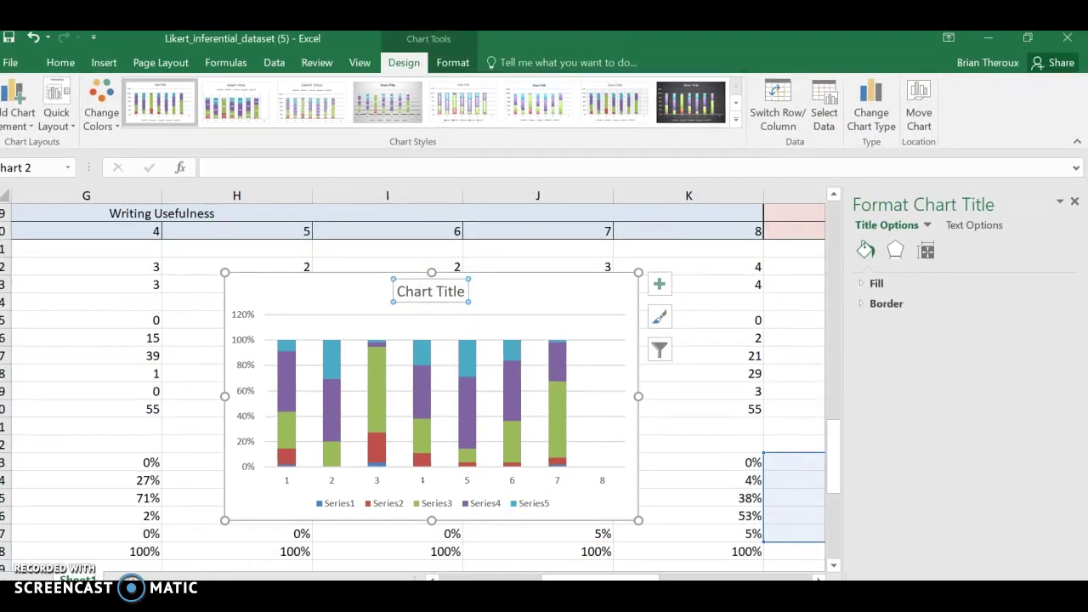
pyautogui.moveTo(617, 580); pyautogui.dragTo(584, 573)
pyautogui.doubleClick(740, 291)
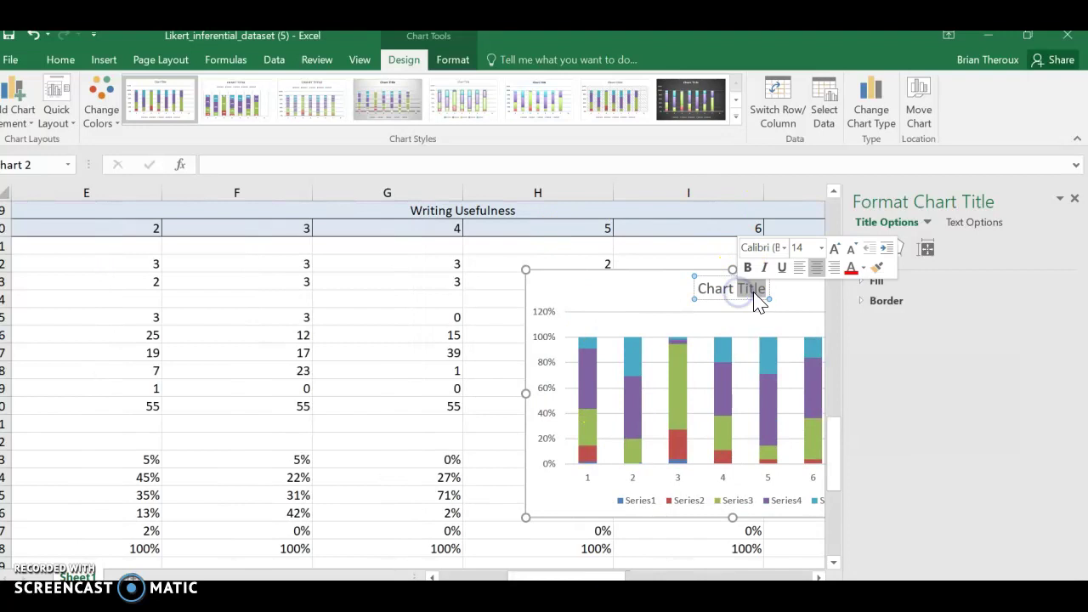
pyautogui.press('BackSpace')
pyautogui.press('BackSpace')
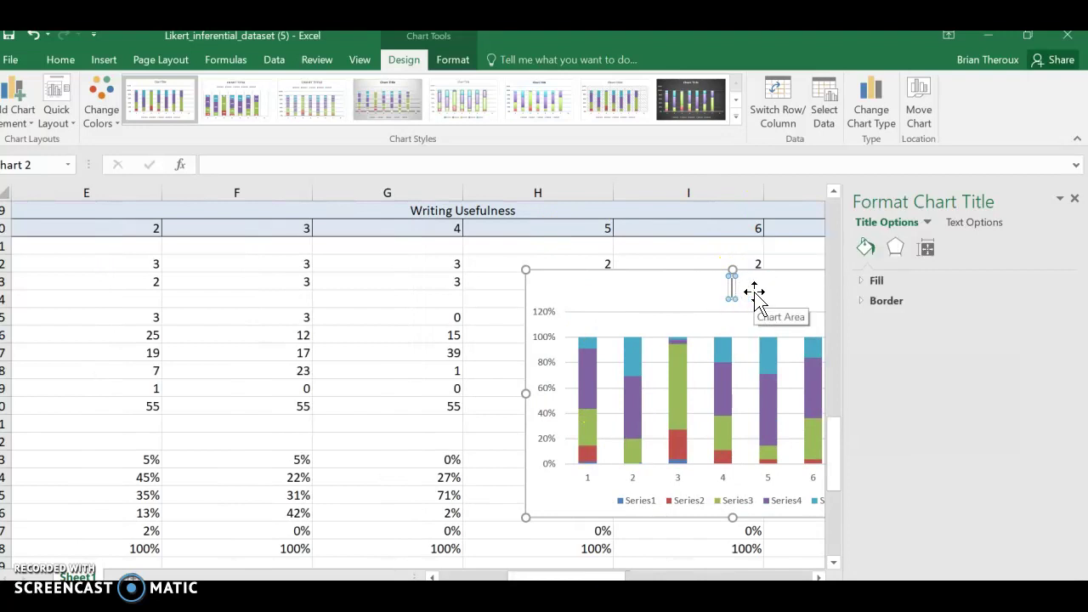
pyautogui.write('Models')
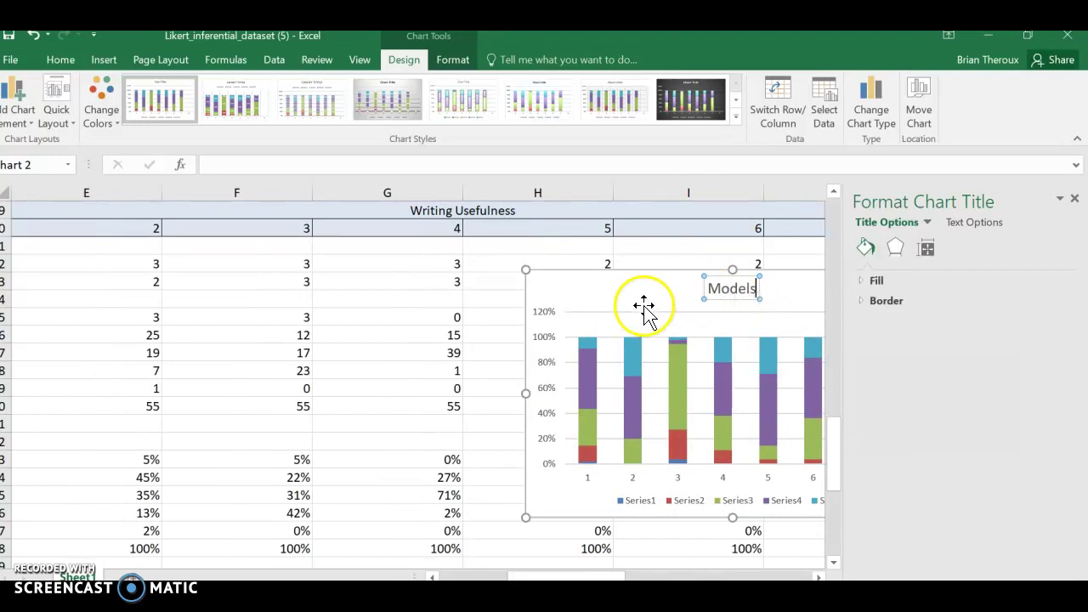
pyautogui.moveTo(639, 301); pyautogui.dragTo(652, 367)
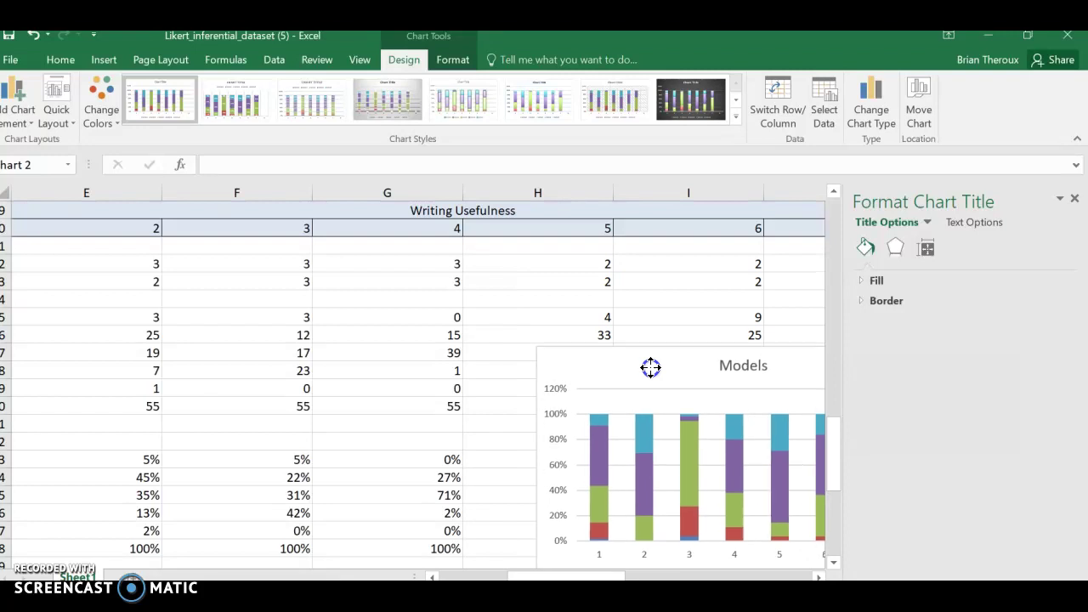
# - Close the Format Chart Area pane and drag the Models chart beside the Writing chart
pyautogui.click(1075, 199)
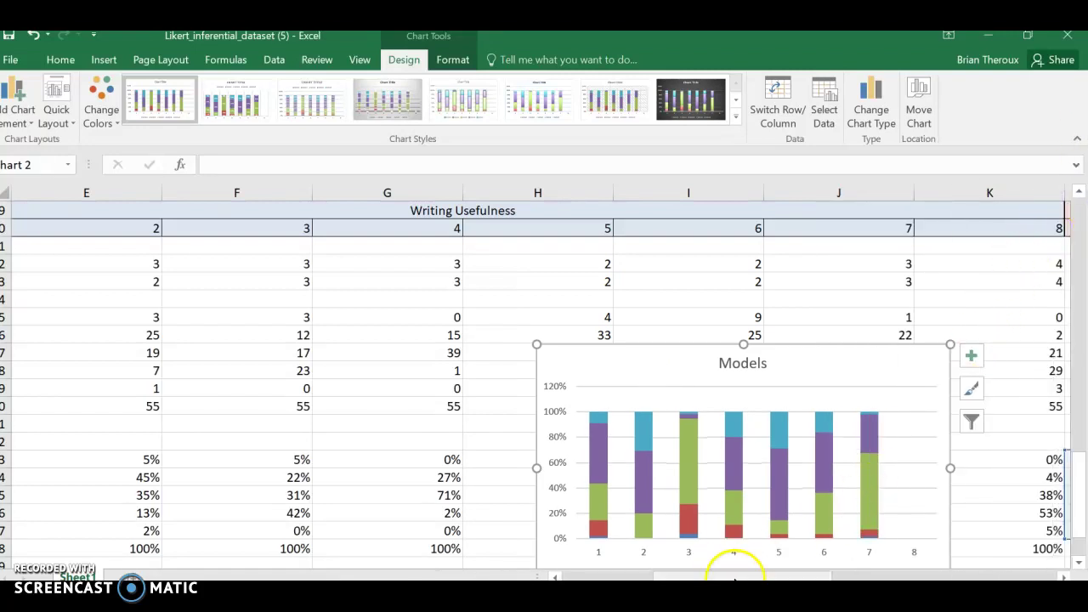
pyautogui.moveTo(735, 577); pyautogui.dragTo(803, 577)
pyautogui.click(664, 426)
pyautogui.scroll(-2, 485, 371)
pyautogui.moveTo(328, 253); pyautogui.dragTo(793, 483)
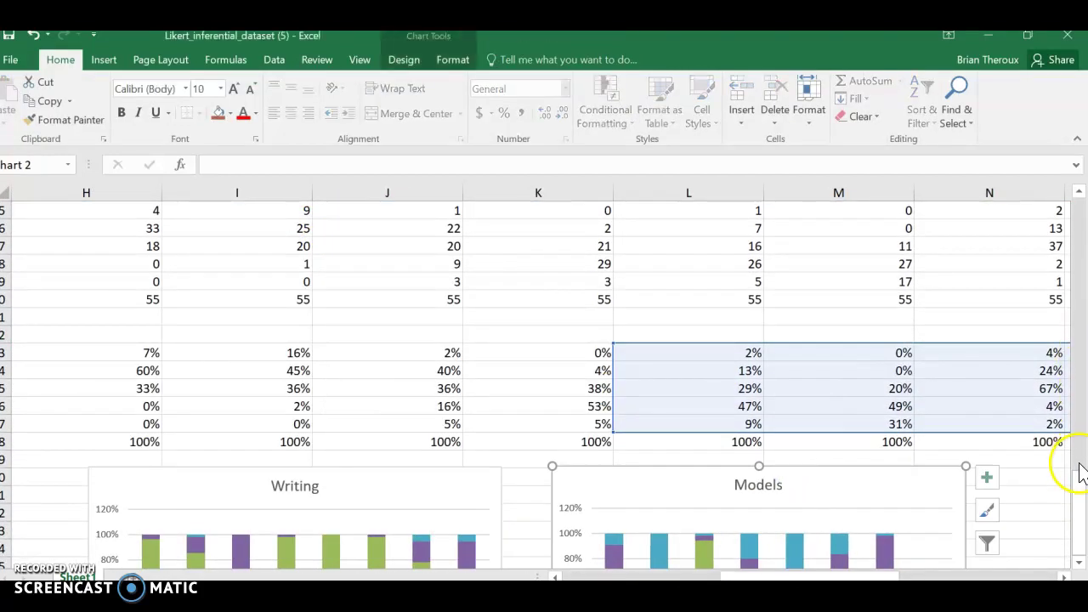
pyautogui.scroll(-4, 1050, 515)
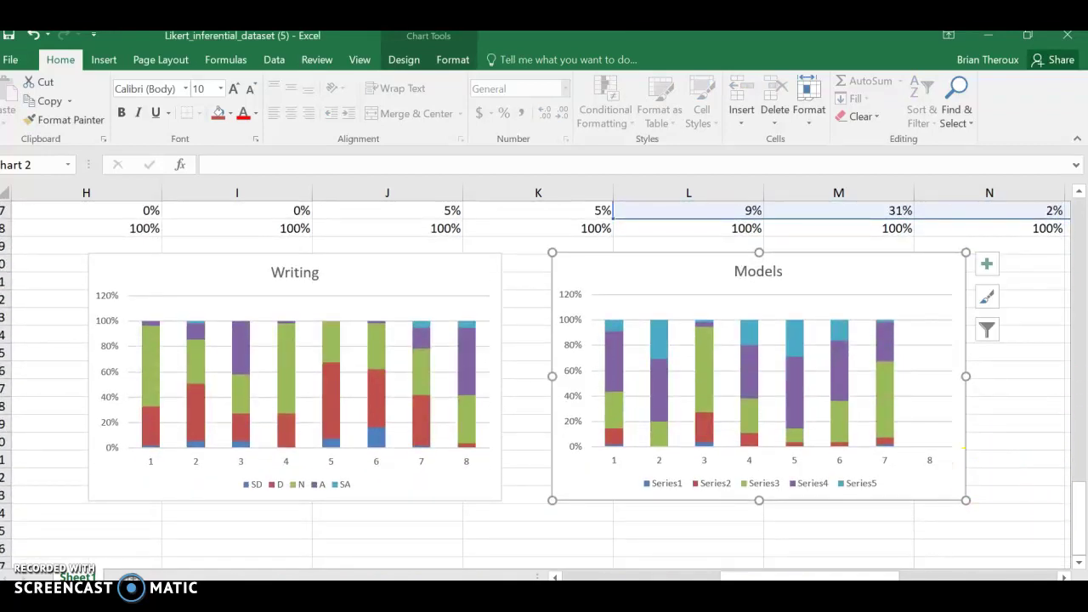
pyautogui.click(784, 483)
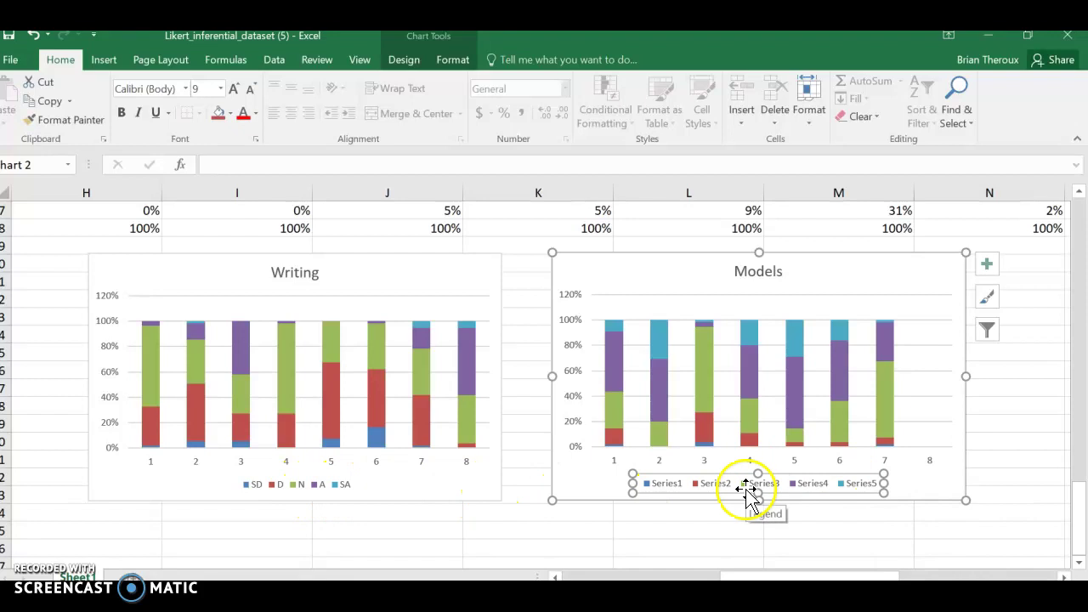
pyautogui.click(662, 472)
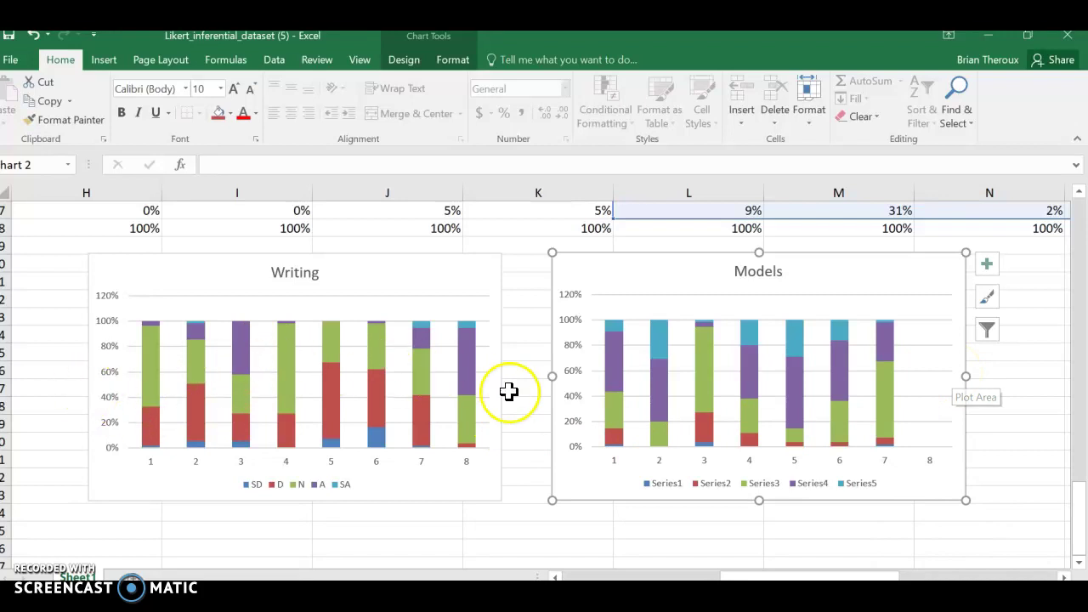
pyautogui.click(533, 527)
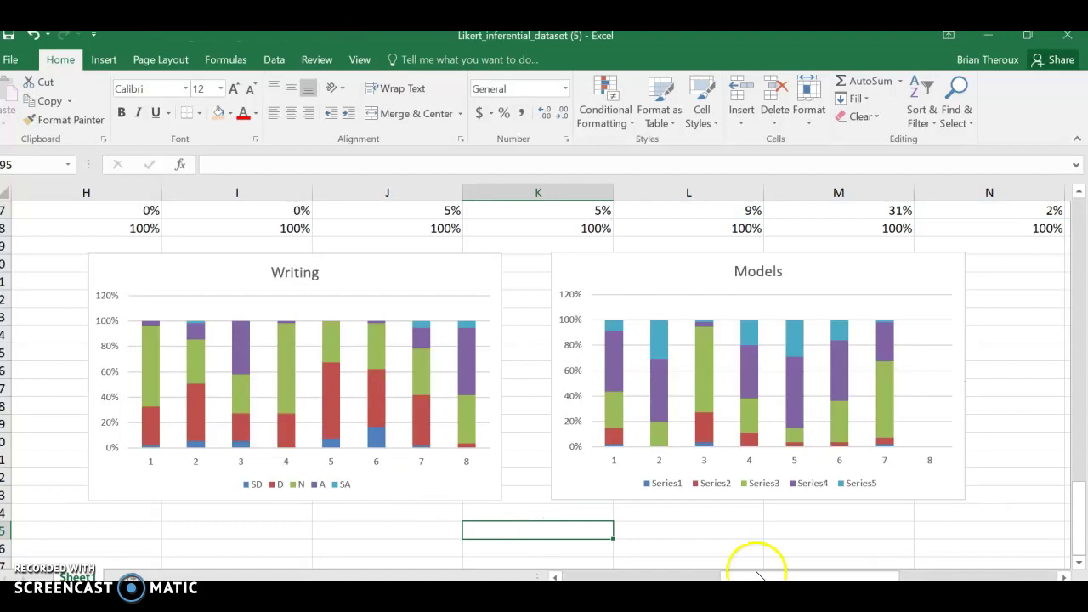
# - Type 'Mean' in A61 and 'Median' in A62
pyautogui.click(603, 578)
pyautogui.scroll(12, 394, 425)
pyautogui.scroll(5, 400, 394)
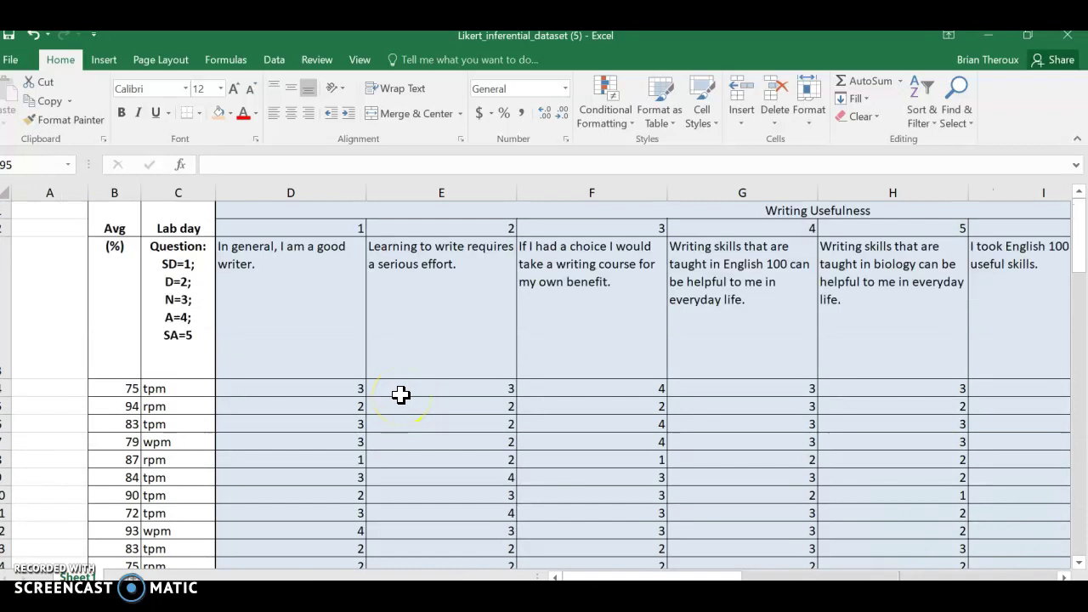
pyautogui.click(345, 407)
pyautogui.scroll(-5, 127, 311)
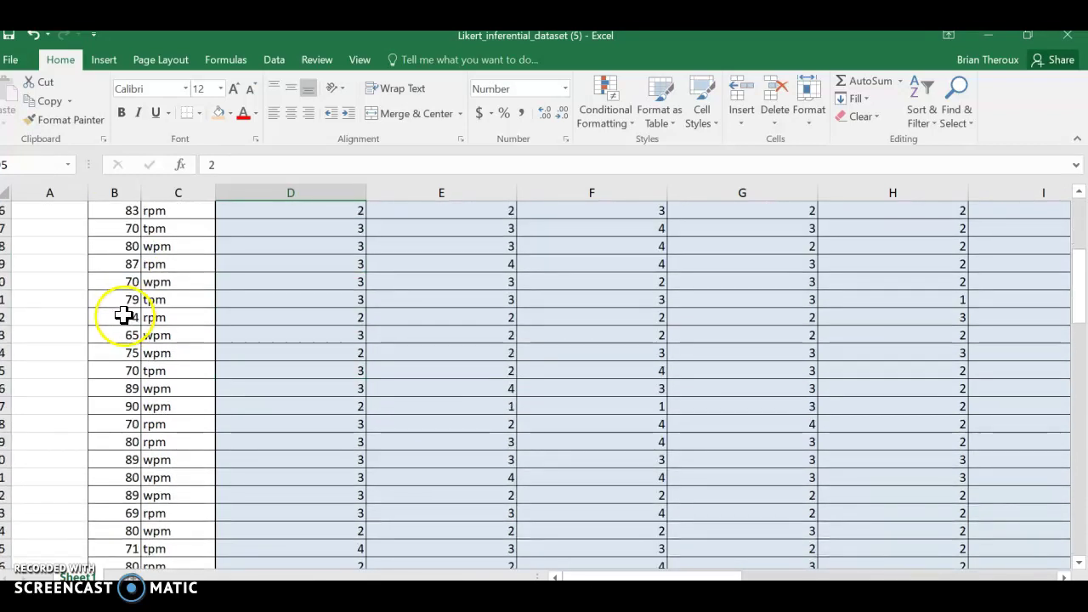
pyautogui.scroll(5, 124, 272)
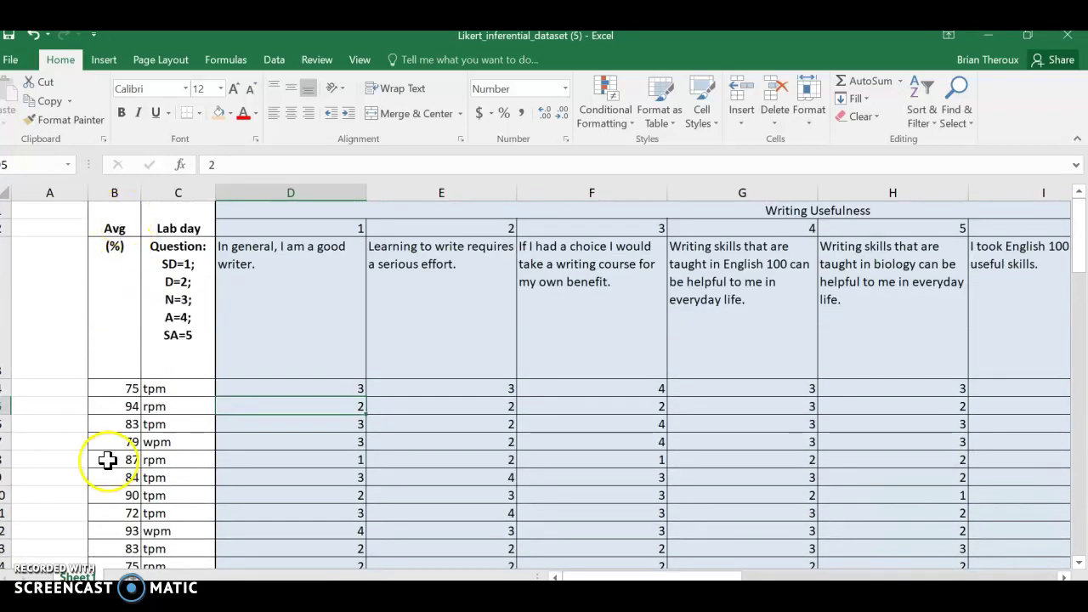
pyautogui.scroll(-20, 107, 460)
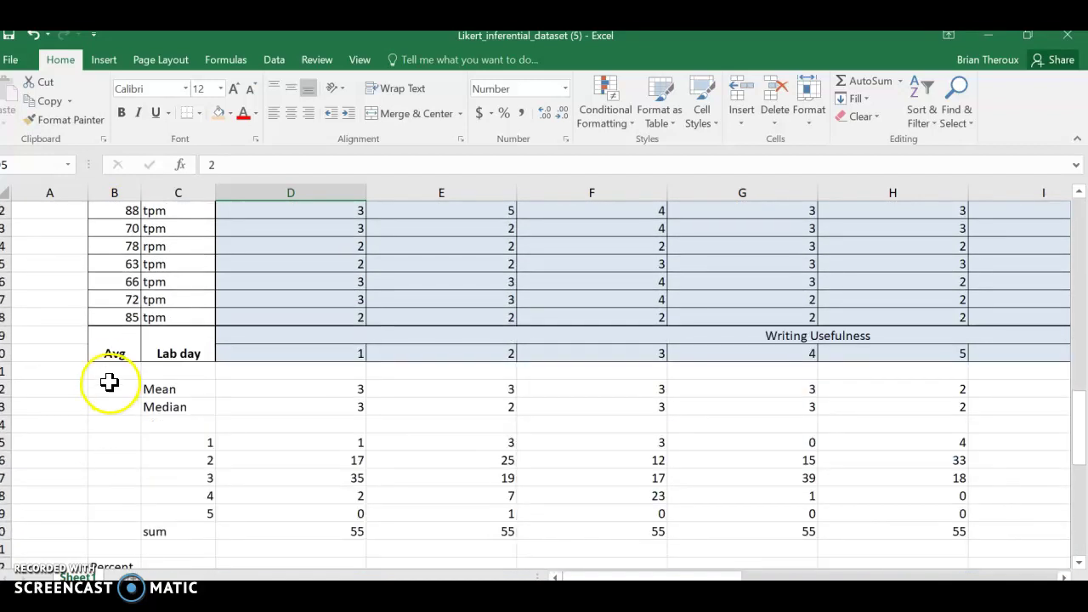
pyautogui.click(38, 373)
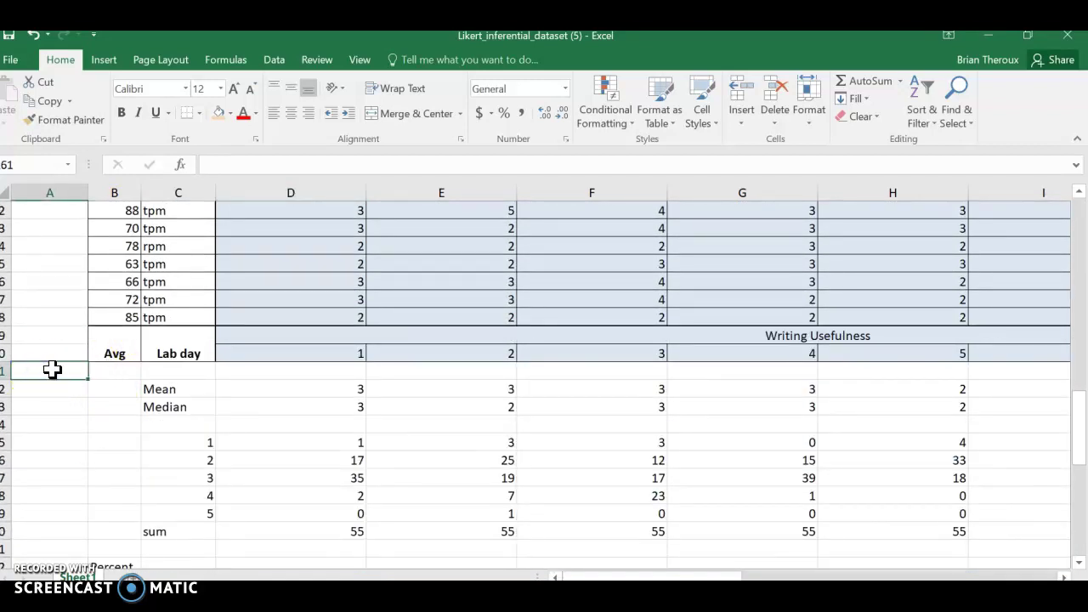
pyautogui.write('m')
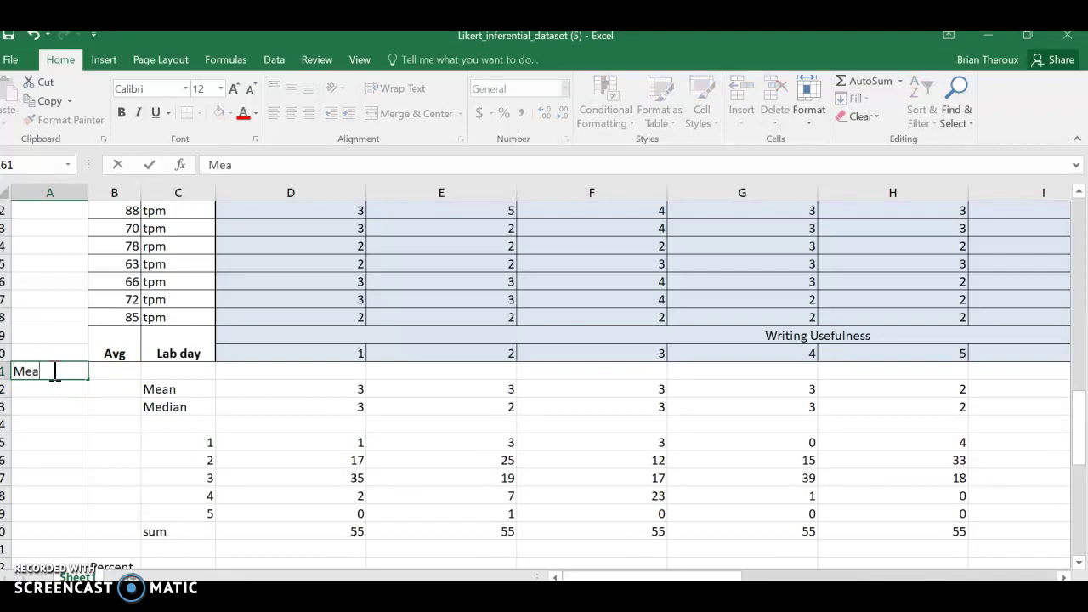
pyautogui.write('ean')
pyautogui.press('Return')
pyautogui.write('Median')
pyautogui.press('Return')
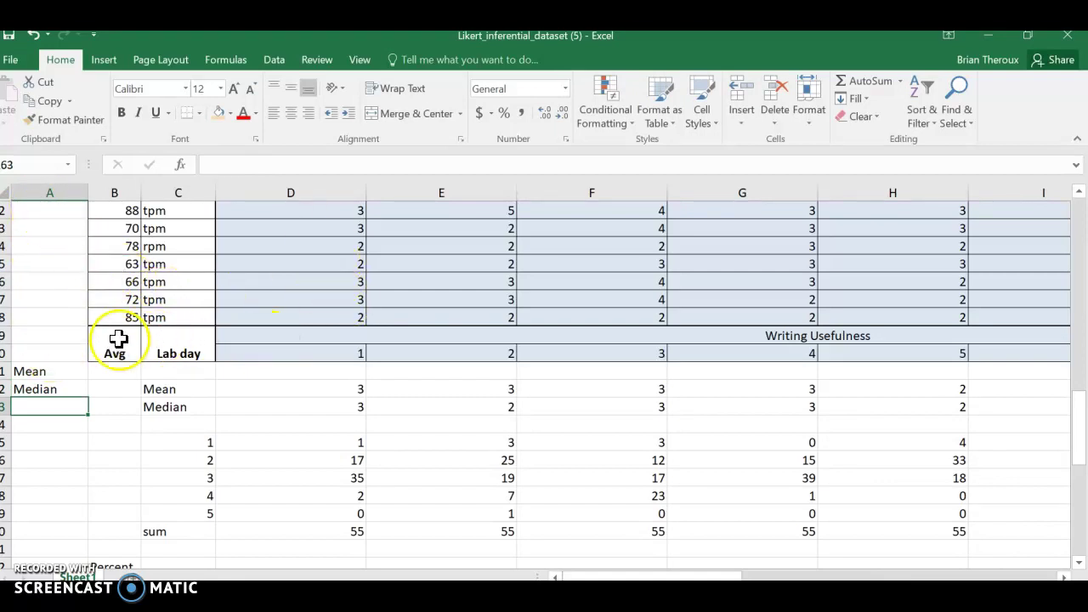
# - Enter a MEDIAN formula over the Avg scores in B62, showing 79.00 beside the Median label
pyautogui.click(116, 389)
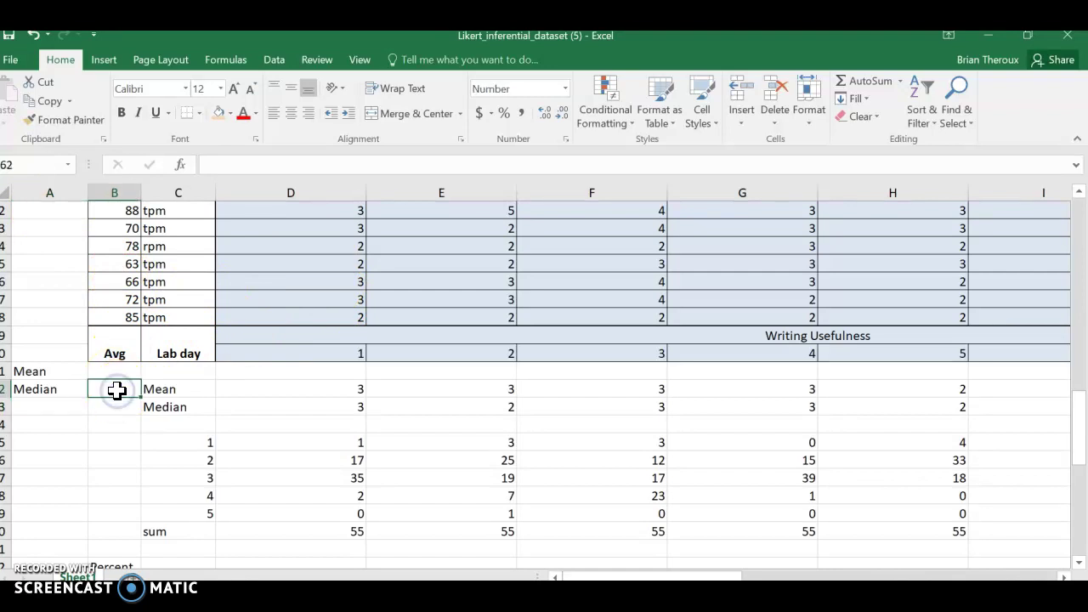
pyautogui.write('=Med')
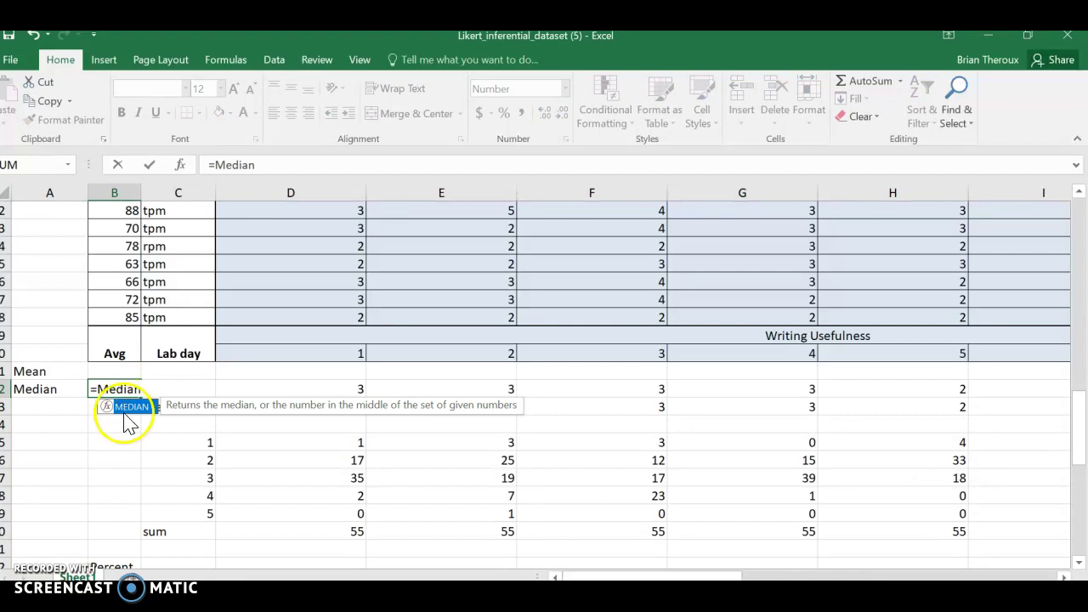
pyautogui.write('ian')
pyautogui.doubleClick(128, 407)
pyautogui.moveTo(122, 318); pyautogui.dragTo(109, 392)
pyautogui.press('Return')
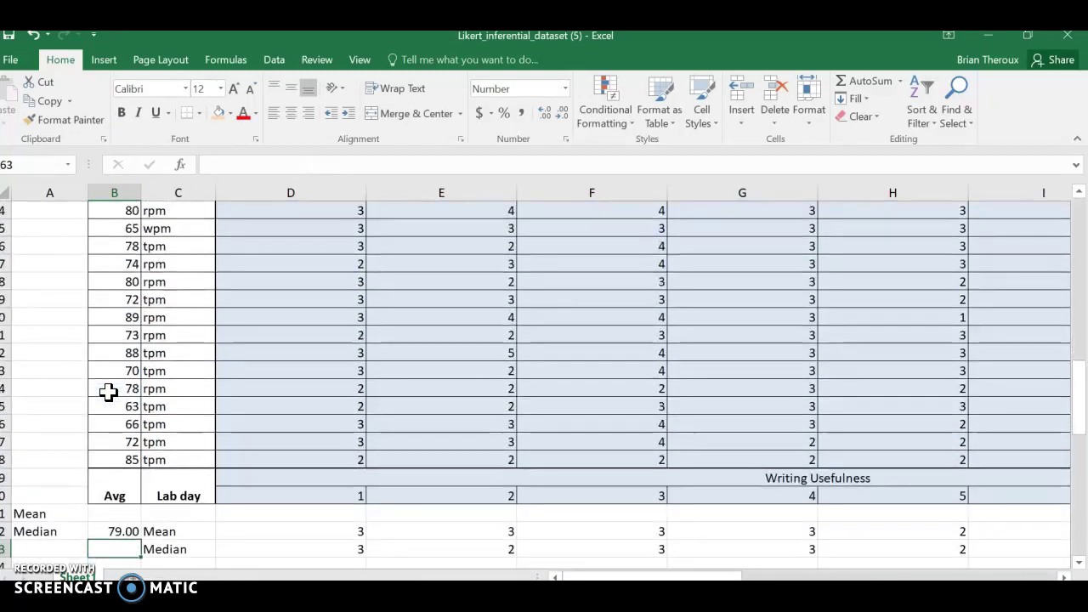
pyautogui.scroll(-1, 72, 399)
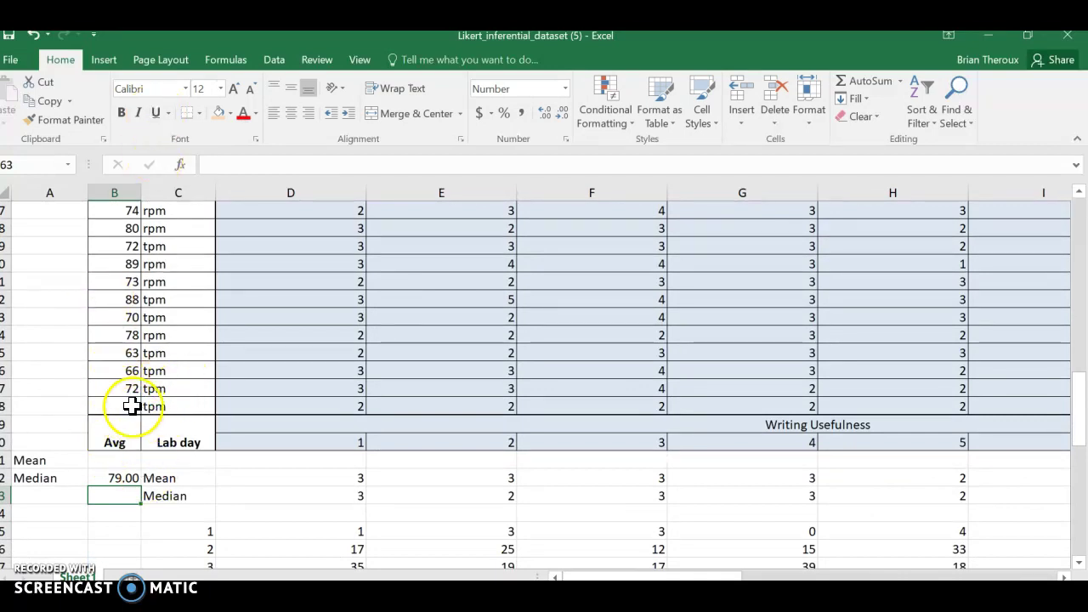
pyautogui.moveTo(132, 407); pyautogui.dragTo(104, 386)
pyautogui.click(925, 106)
pyautogui.click(947, 159)
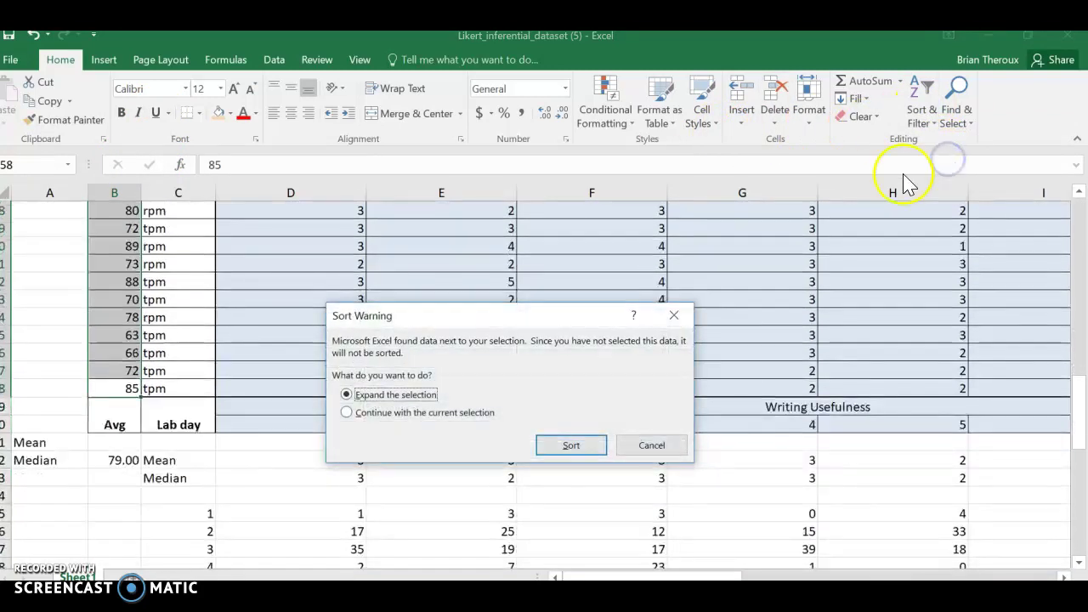
pyautogui.click(565, 446)
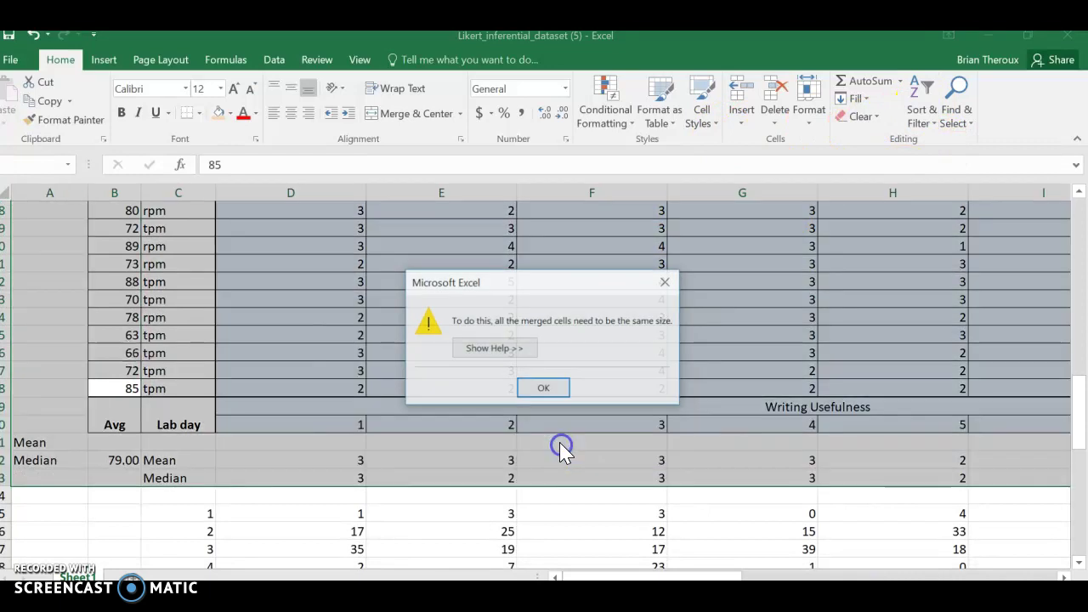
pyautogui.click(544, 389)
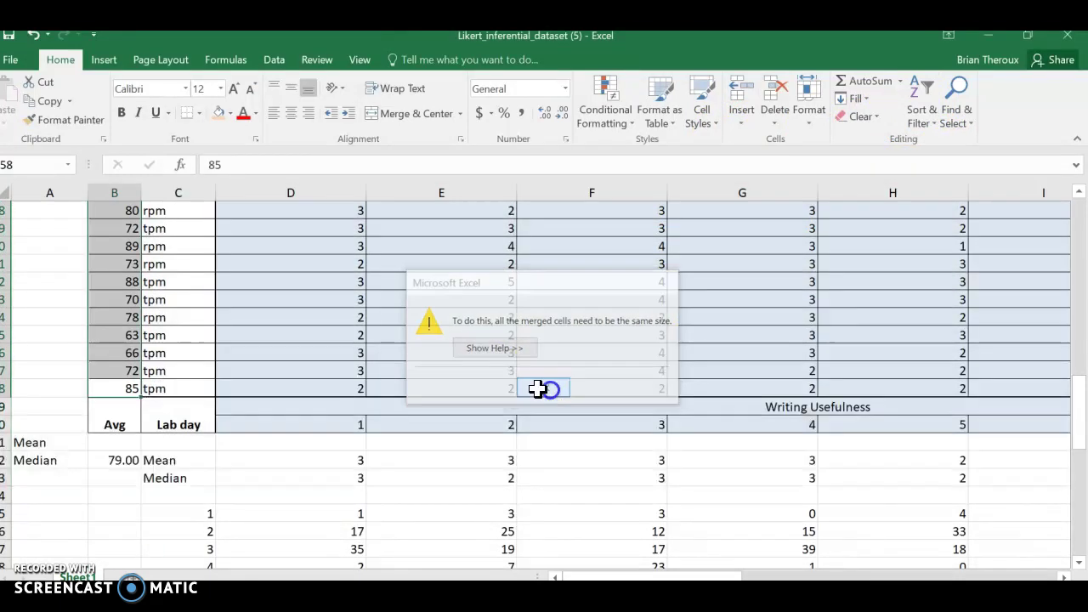
pyautogui.click(352, 349)
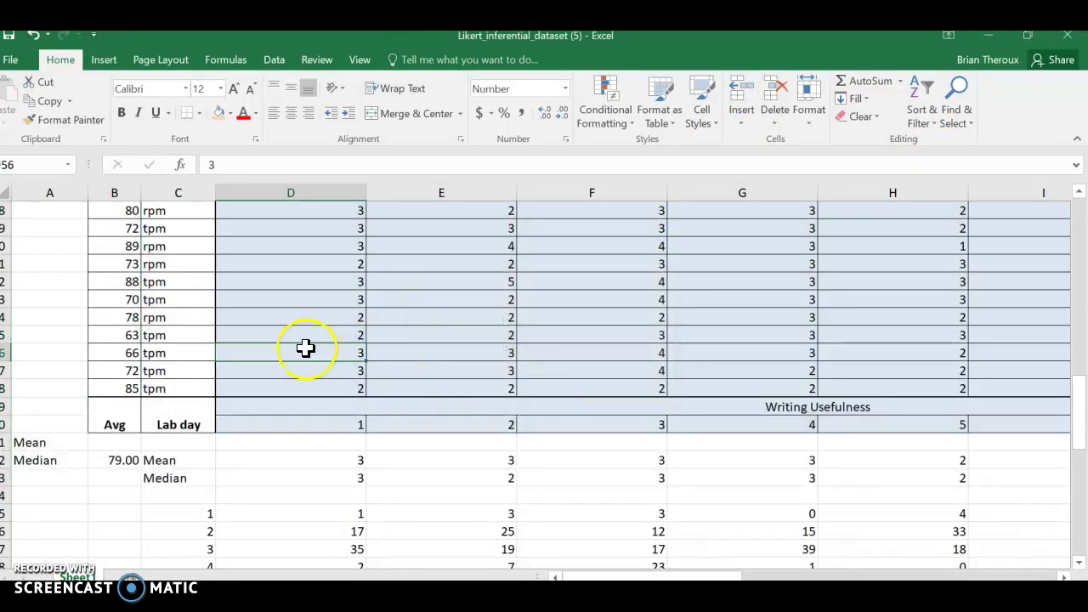
pyautogui.scroll(10, 305, 347)
pyautogui.scroll(8, 513, 287)
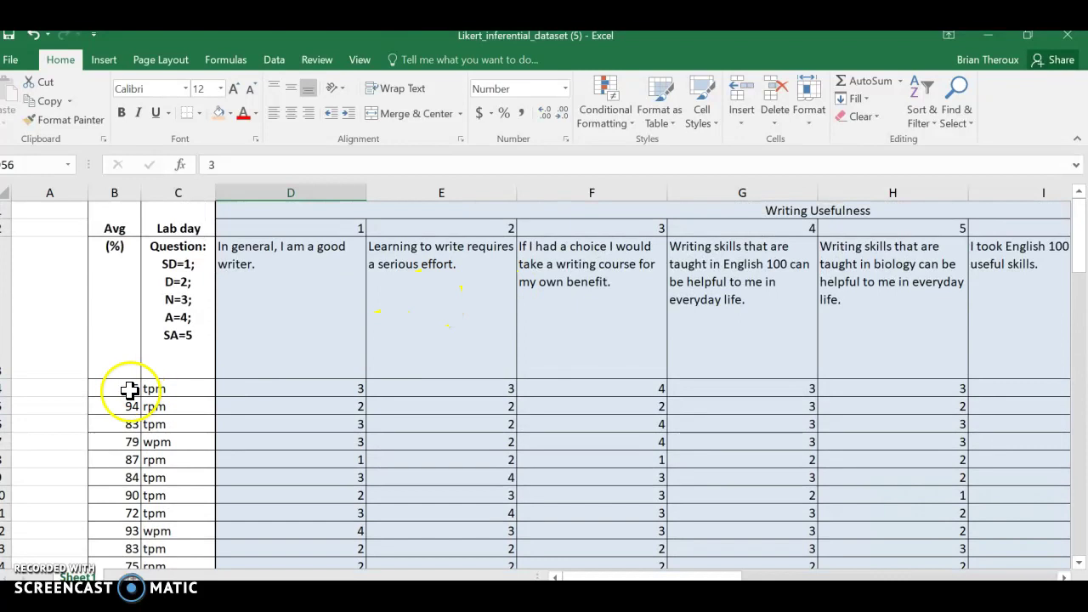
pyautogui.scroll(-8, 128, 395)
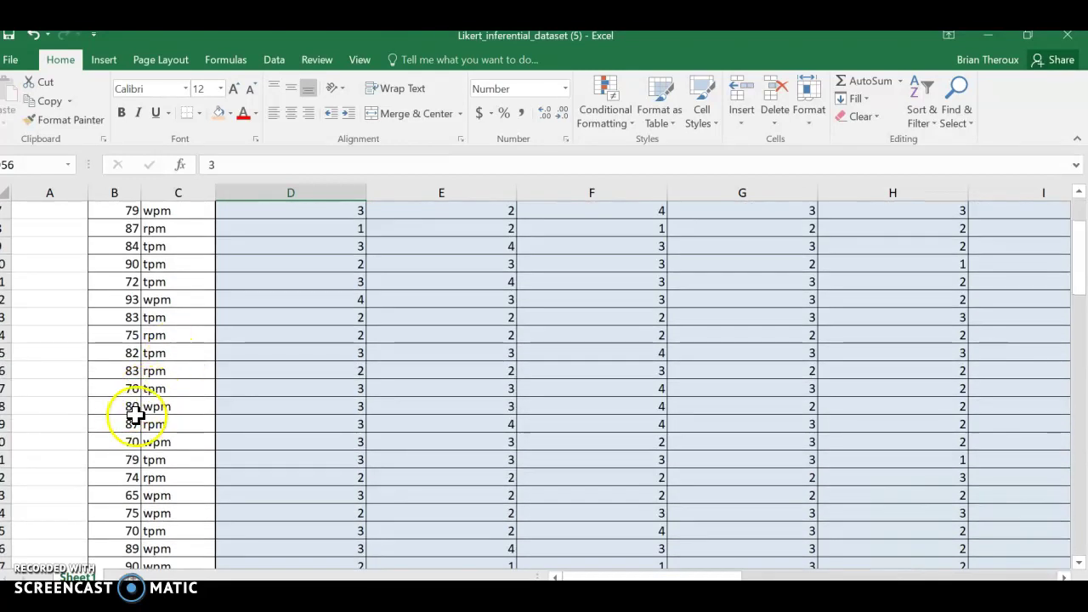
pyautogui.scroll(-15, 218, 448)
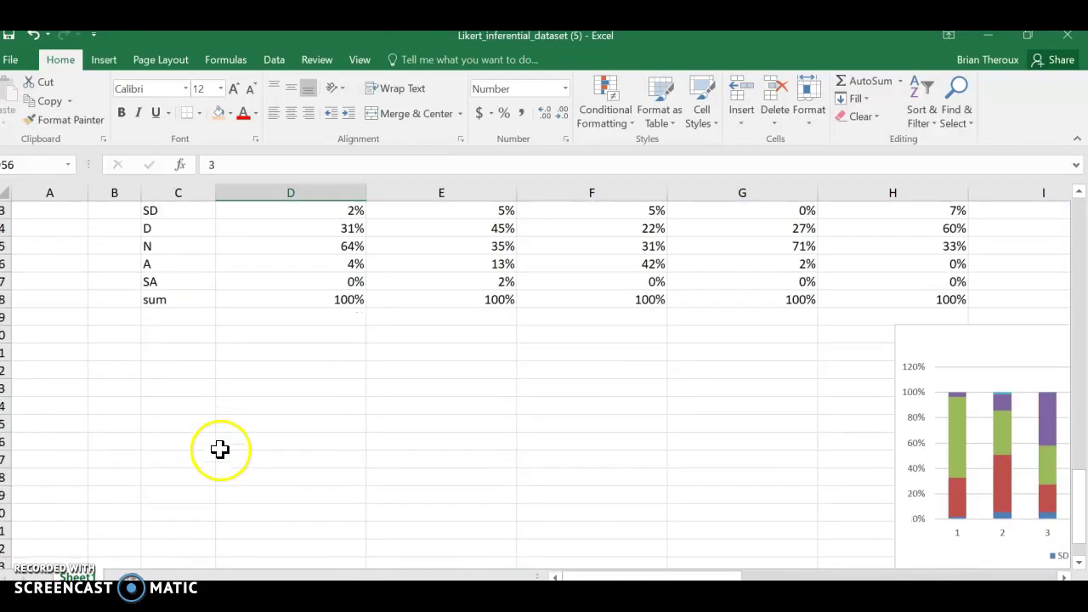
pyautogui.moveTo(563, 576); pyautogui.dragTo(694, 575)
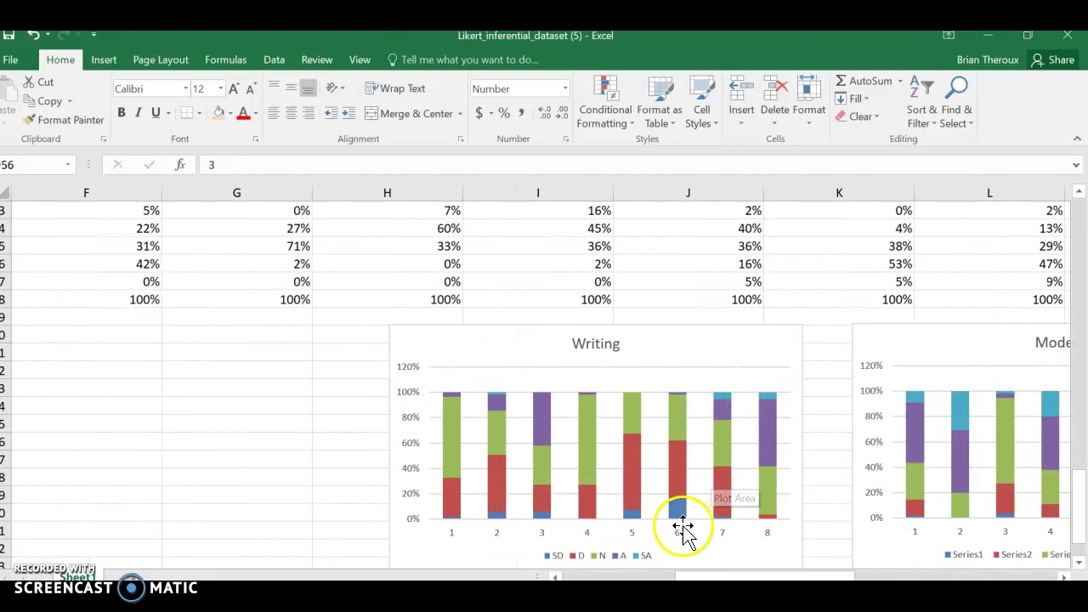
pyautogui.moveTo(705, 576); pyautogui.dragTo(754, 576)
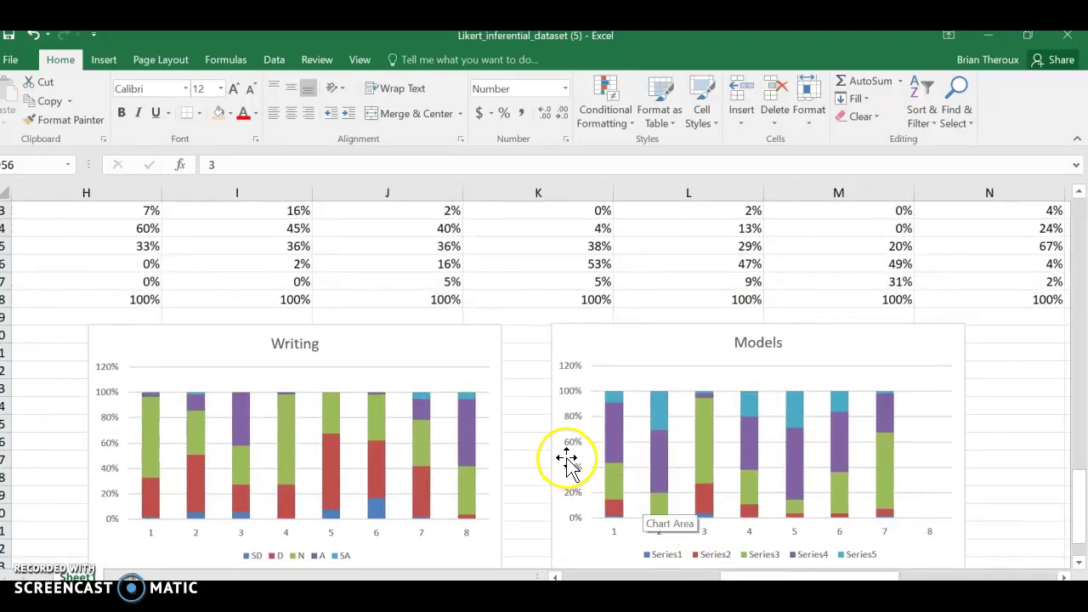
pyautogui.click(205, 546)
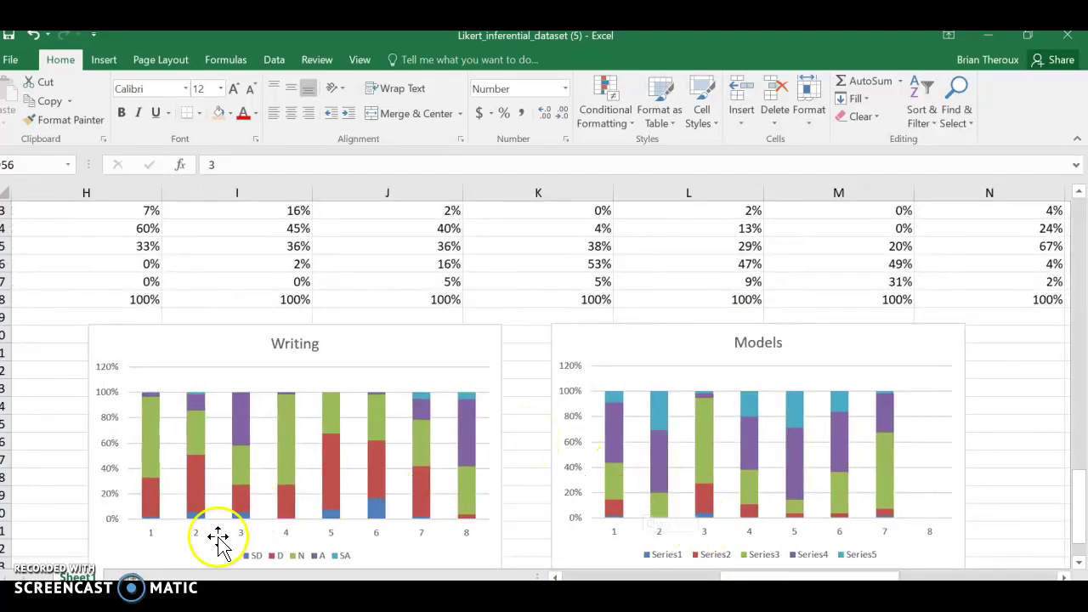
pyautogui.moveTo(748, 577); pyautogui.dragTo(622, 554)
# - Chart question 1's percentages D63:D67 as a clustered column chart and place it below the percent table
pyautogui.scroll(5, 433, 417)
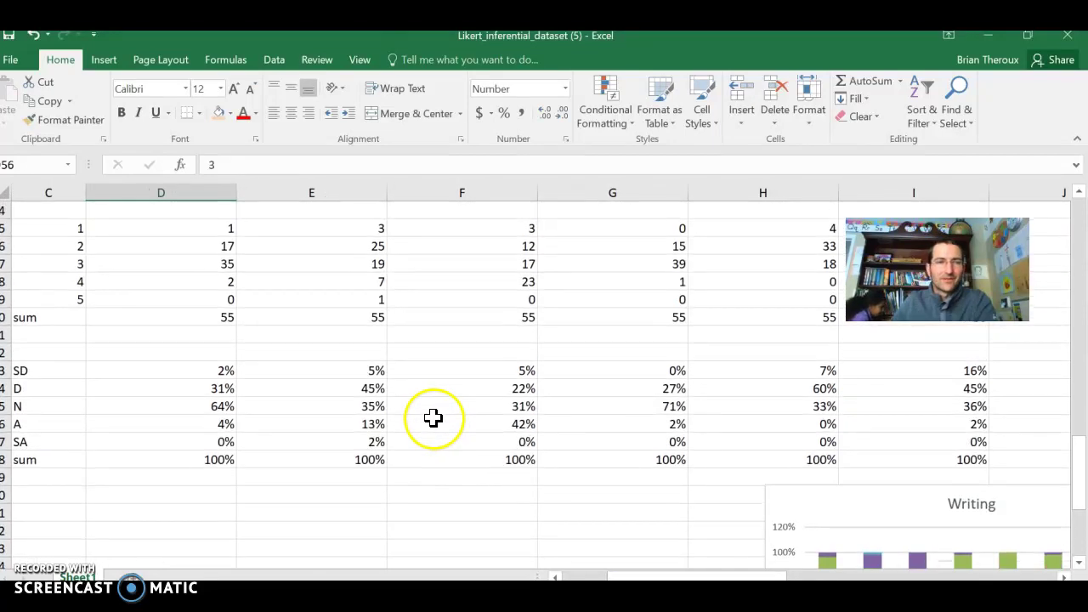
pyautogui.scroll(-1, 433, 418)
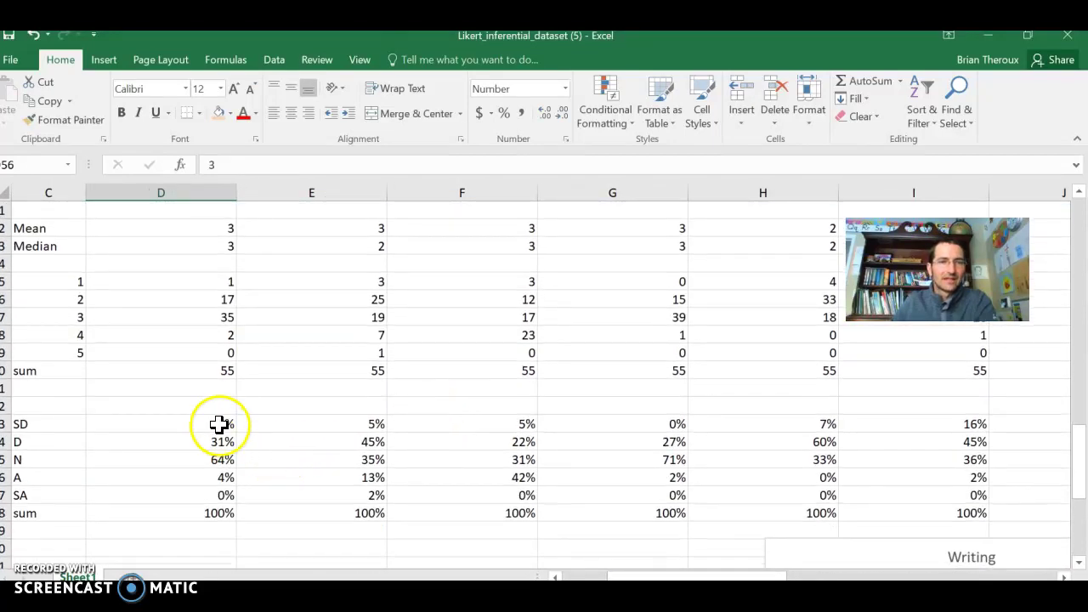
pyautogui.moveTo(219, 423); pyautogui.dragTo(217, 494)
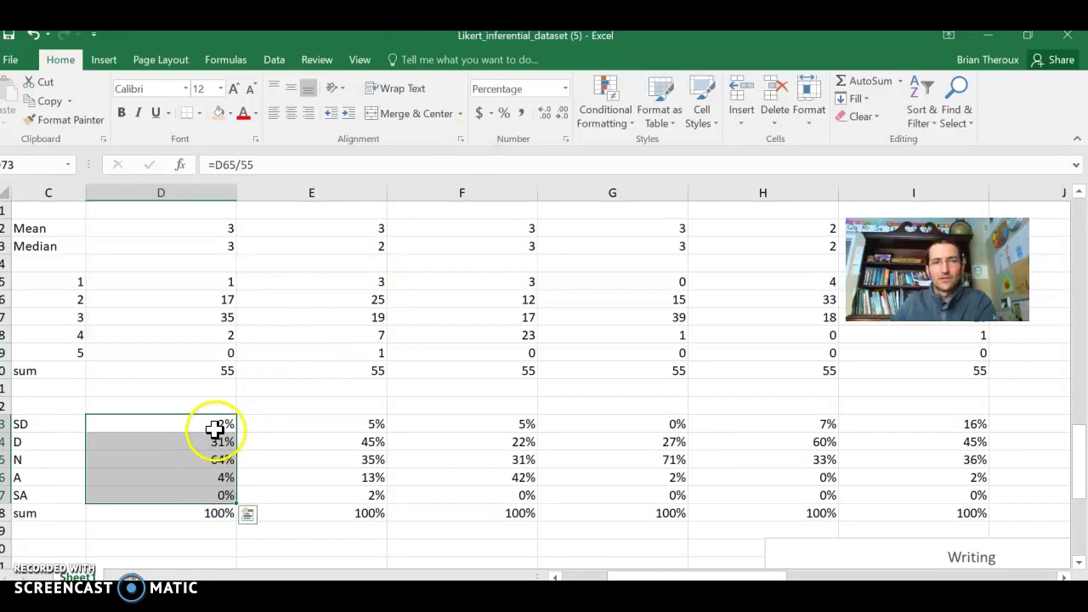
pyautogui.rightClick(210, 493)
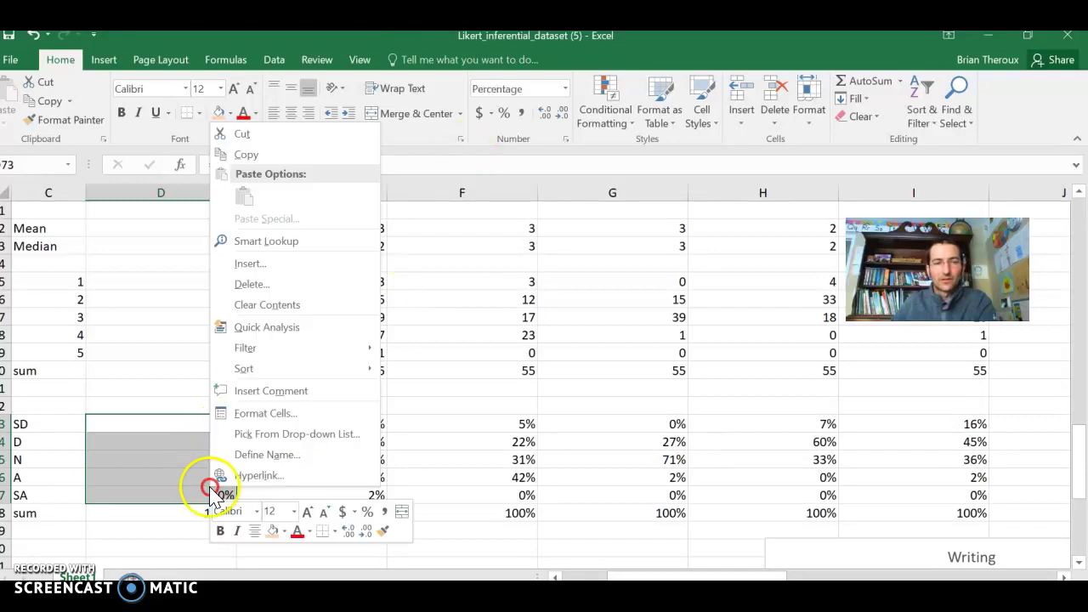
pyautogui.click(270, 330)
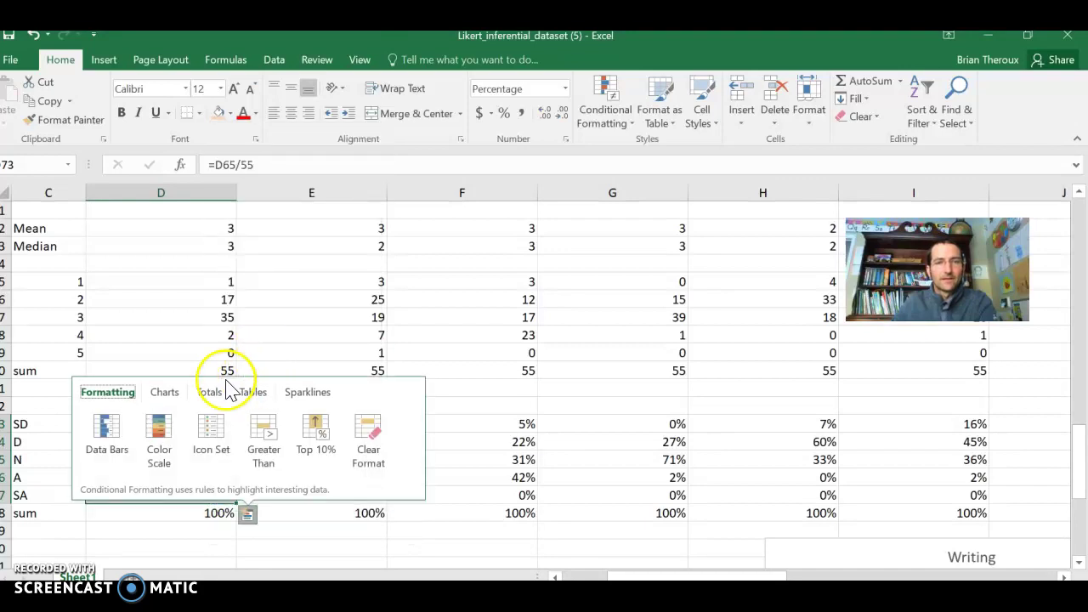
pyautogui.click(164, 393)
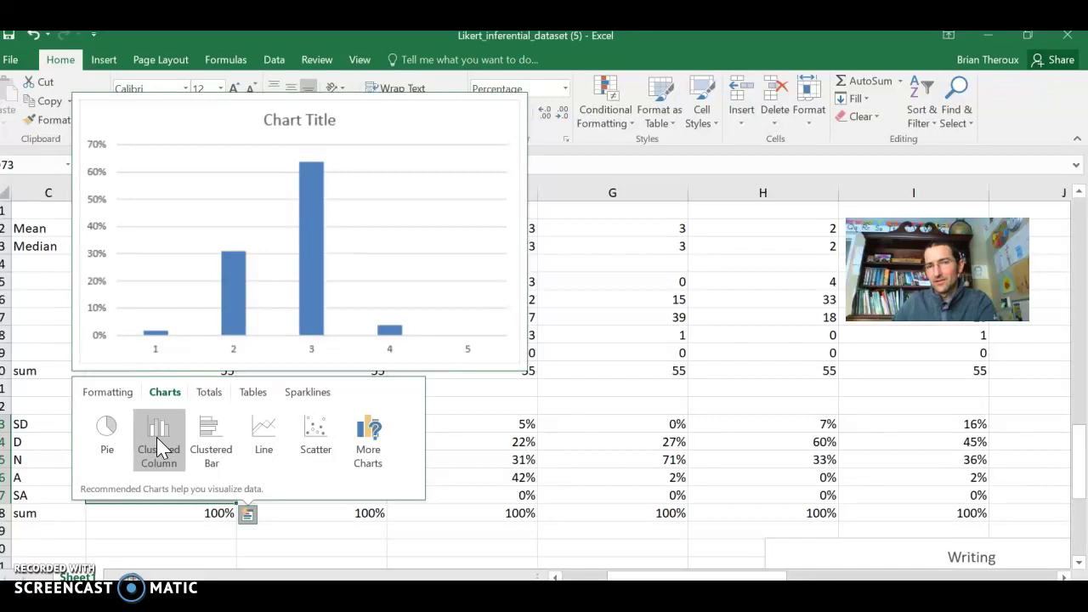
pyautogui.click(157, 437)
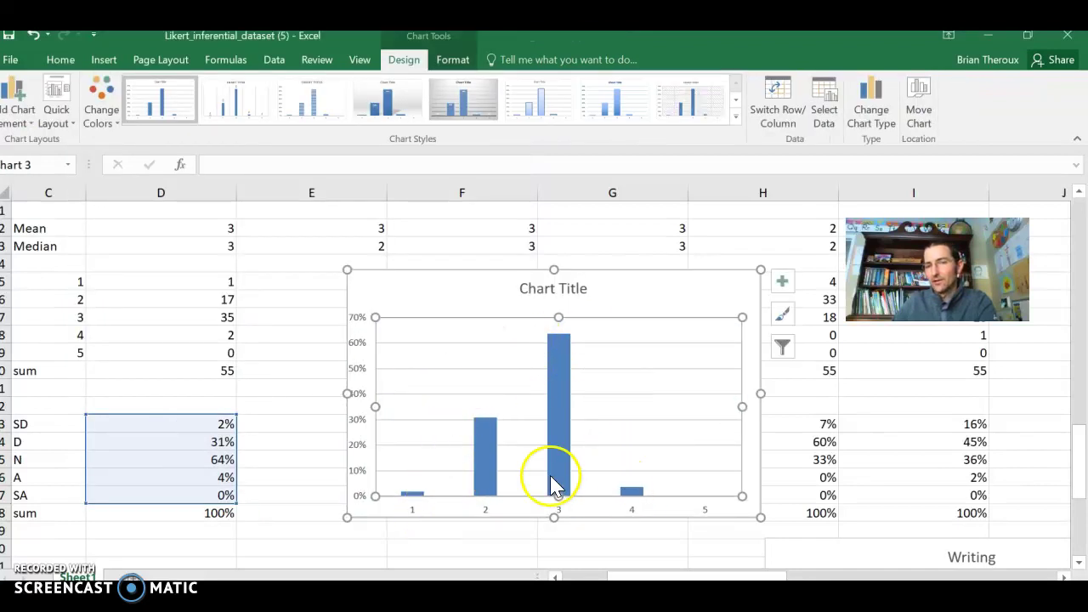
pyautogui.moveTo(697, 331); pyautogui.dragTo(223, 523)
# - Chart question 2's percentages E63:E67 as a clustered column chart beside the first histogram
pyautogui.moveTo(375, 415); pyautogui.dragTo(369, 493)
pyautogui.rightClick(369, 493)
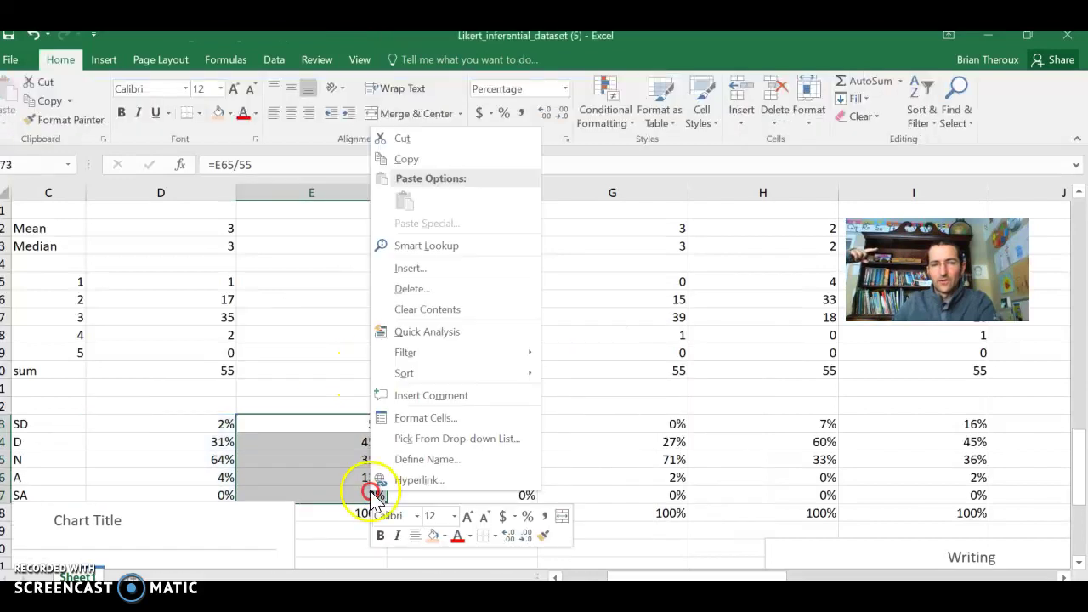
pyautogui.click(411, 331)
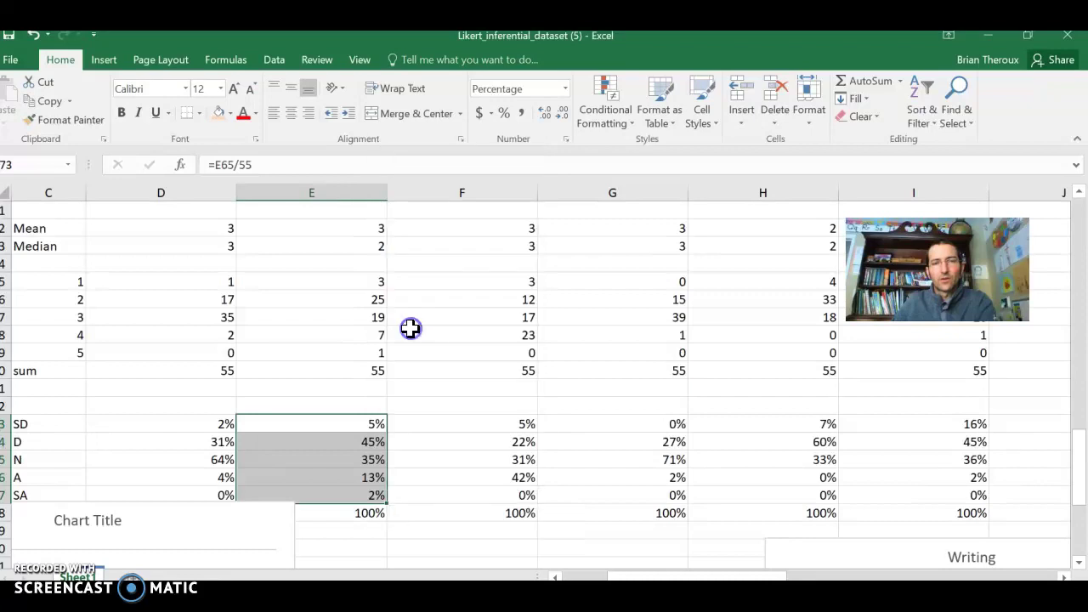
pyautogui.click(316, 391)
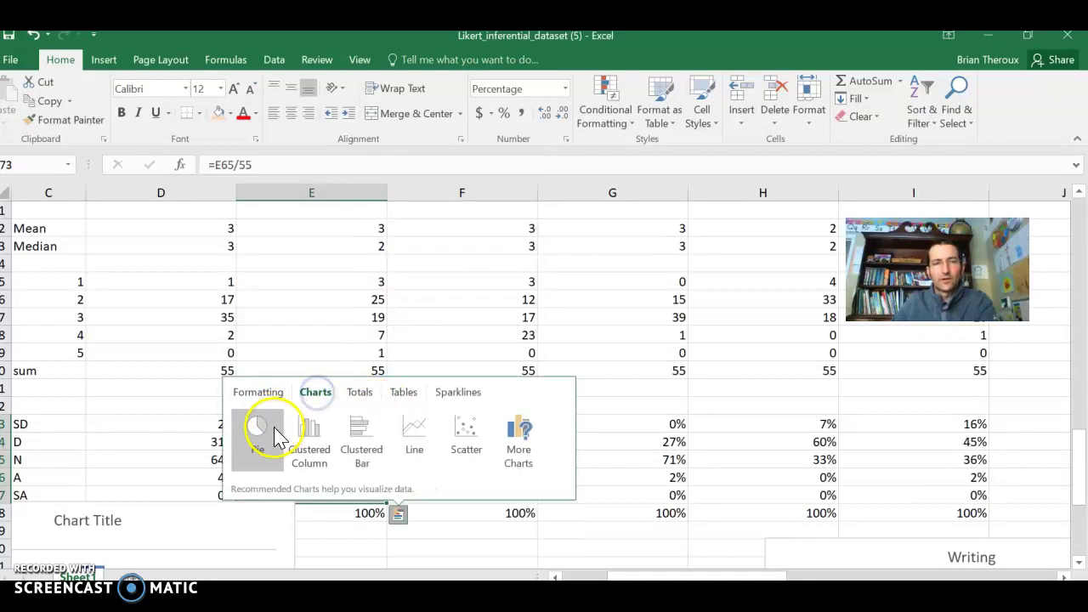
pyautogui.click(306, 434)
pyautogui.scroll(-5, 425, 418)
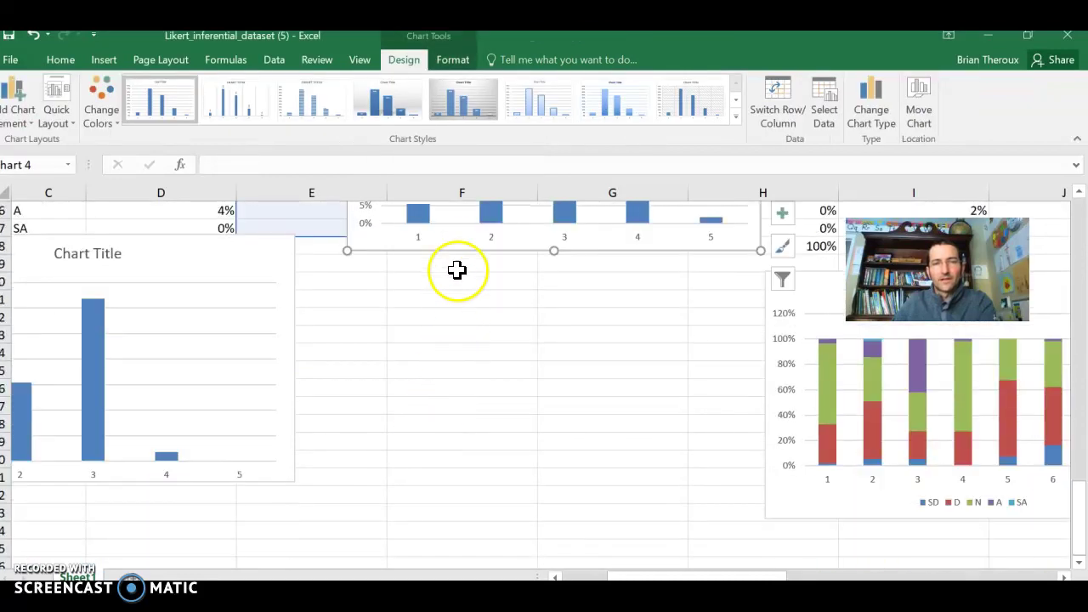
pyautogui.moveTo(460, 243); pyautogui.dragTo(423, 473)
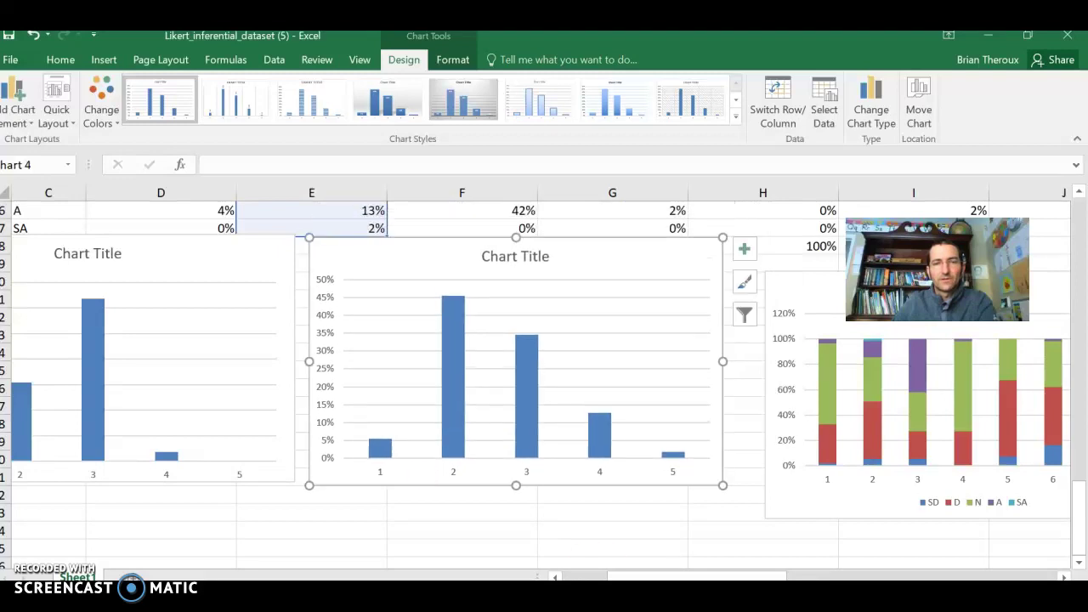
pyautogui.moveTo(727, 576); pyautogui.dragTo(680, 577)
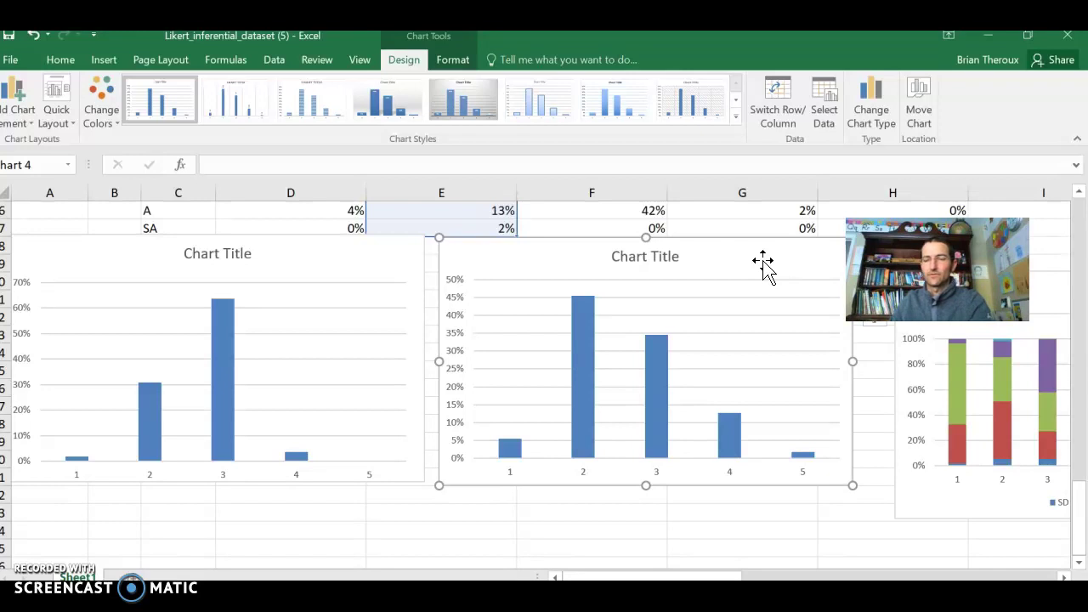
# - Delete both question histograms, leaving empty space below the percent table
pyautogui.press('Delete')
pyautogui.click(335, 267)
pyautogui.press('Delete')
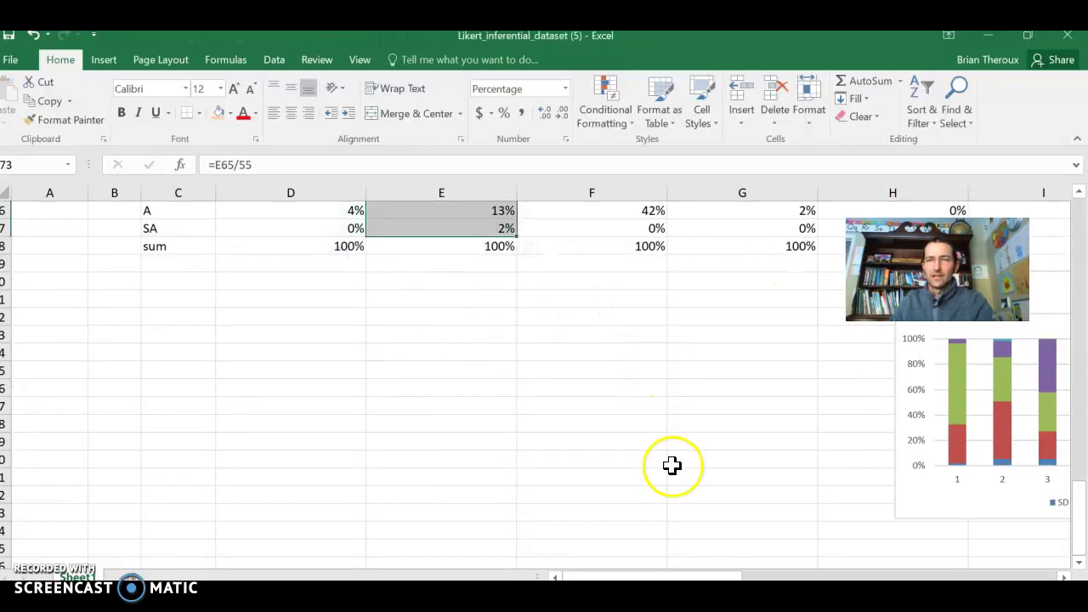
pyautogui.scroll(2, 671, 465)
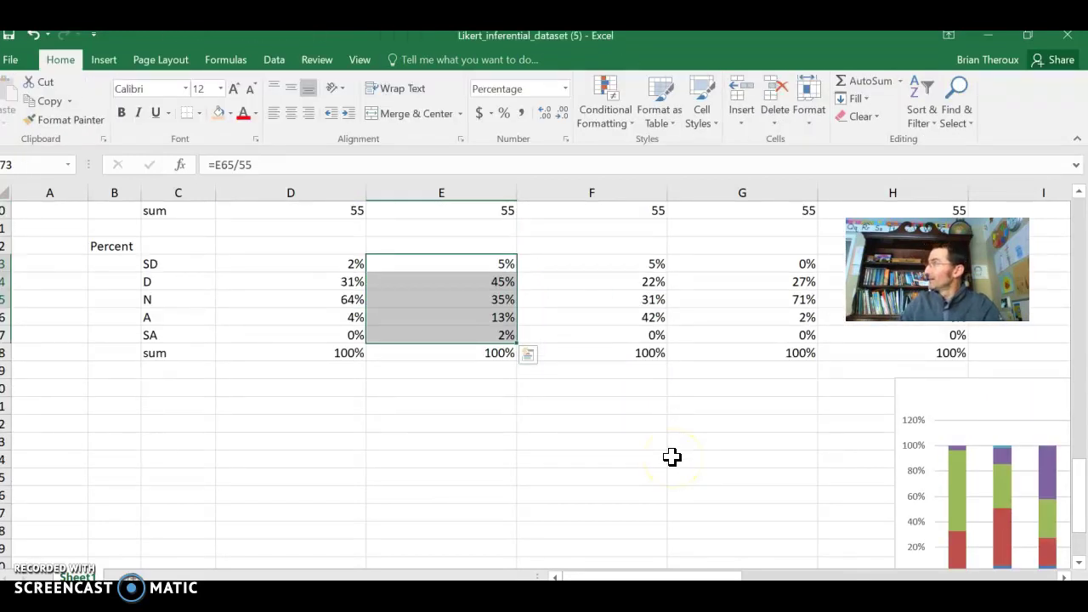